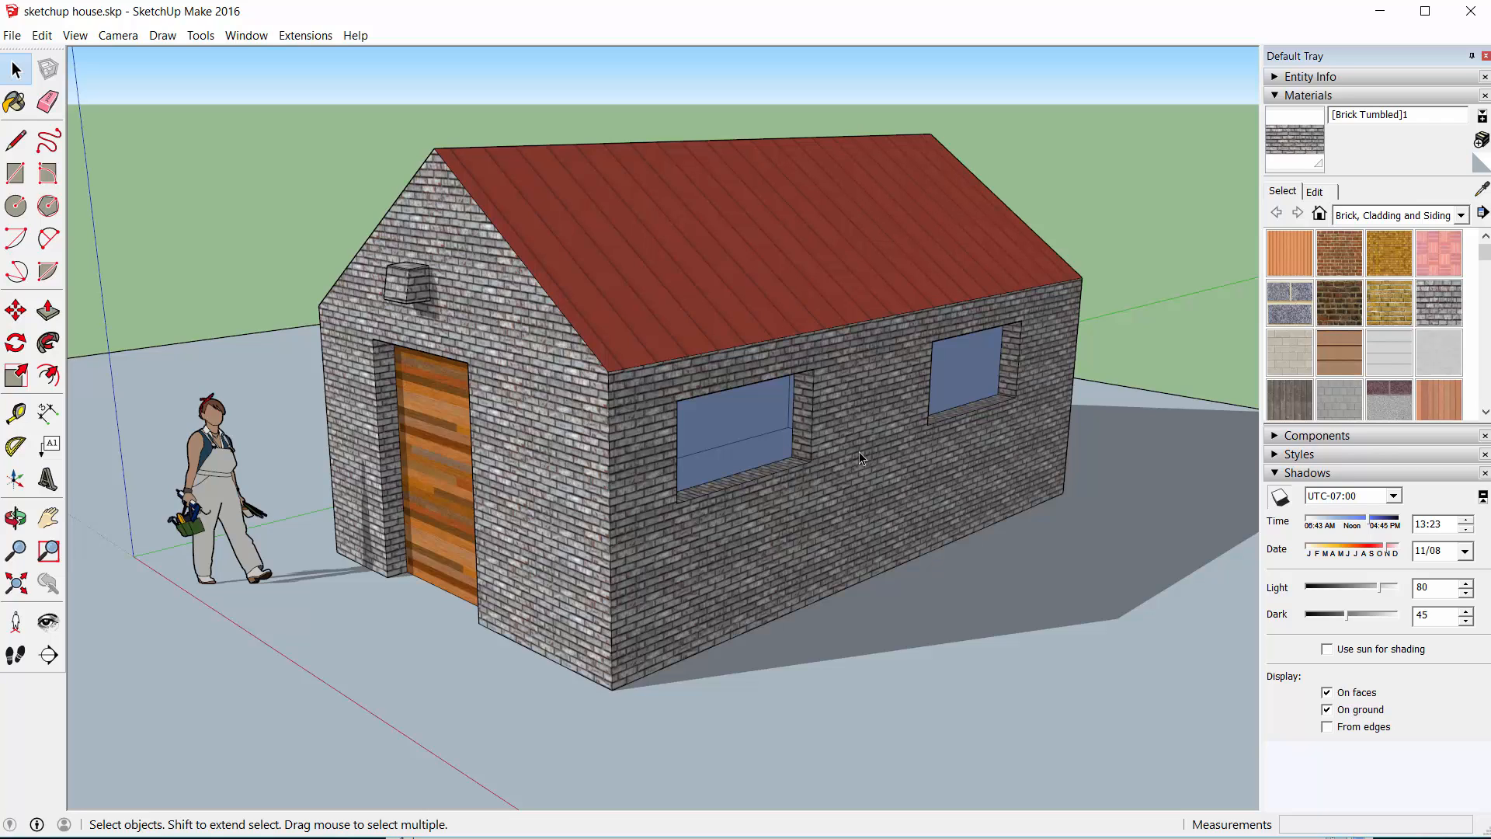
# - Orbit the house to a slightly higher view showing the door end and the long wall with two windows
pyautogui.press('o')
pyautogui.moveTo(701, 524); pyautogui.dragTo(831, 563)
pyautogui.press('space')
pyautogui.press('o')
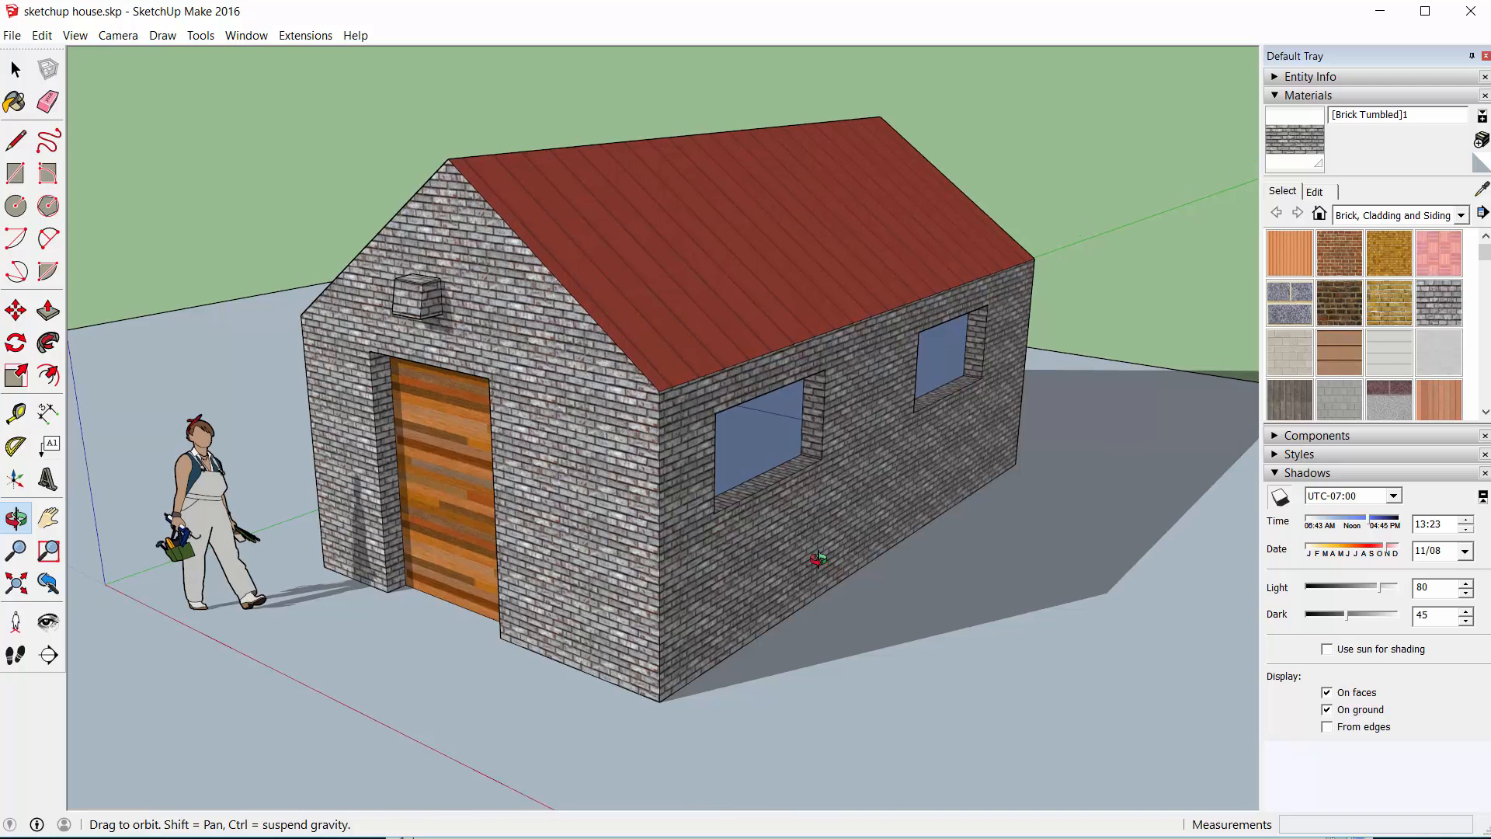
pyautogui.press('space')
# - Turn the model's shadows off and back on to compare the two displays
pyautogui.click(84, 36)
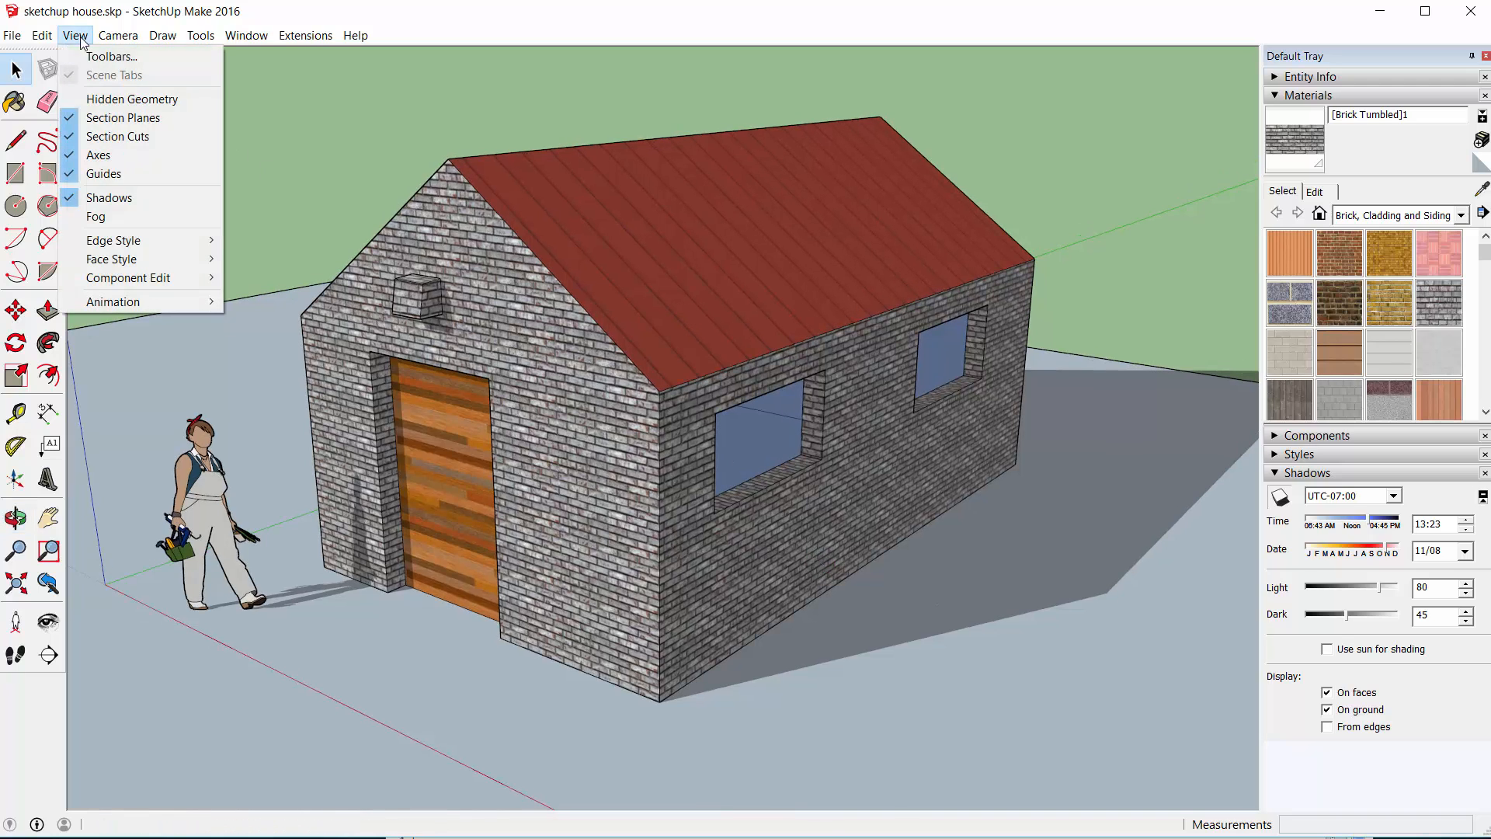
pyautogui.click(140, 196)
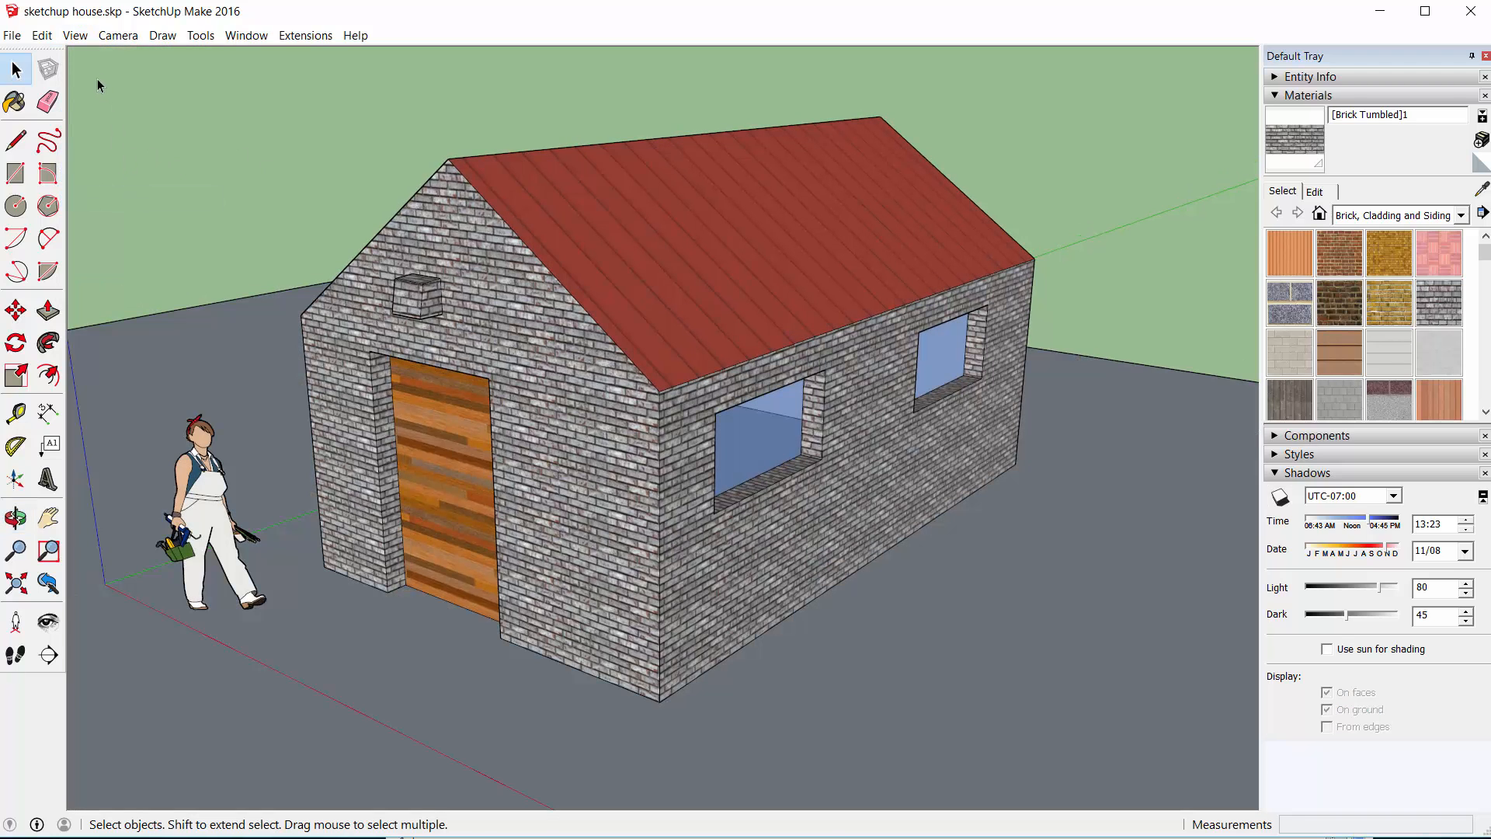
pyautogui.click(77, 36)
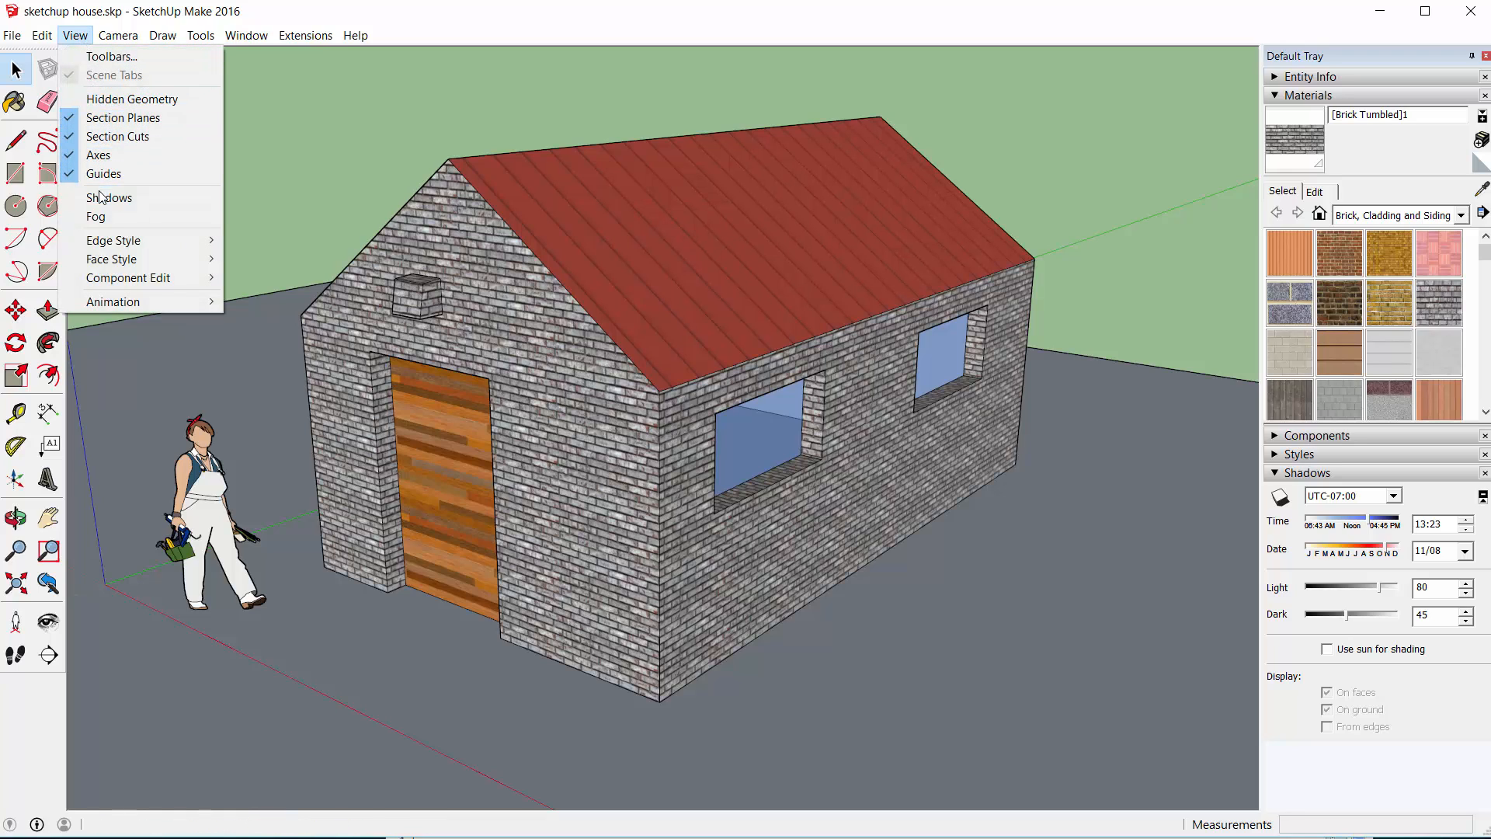
pyautogui.click(98, 204)
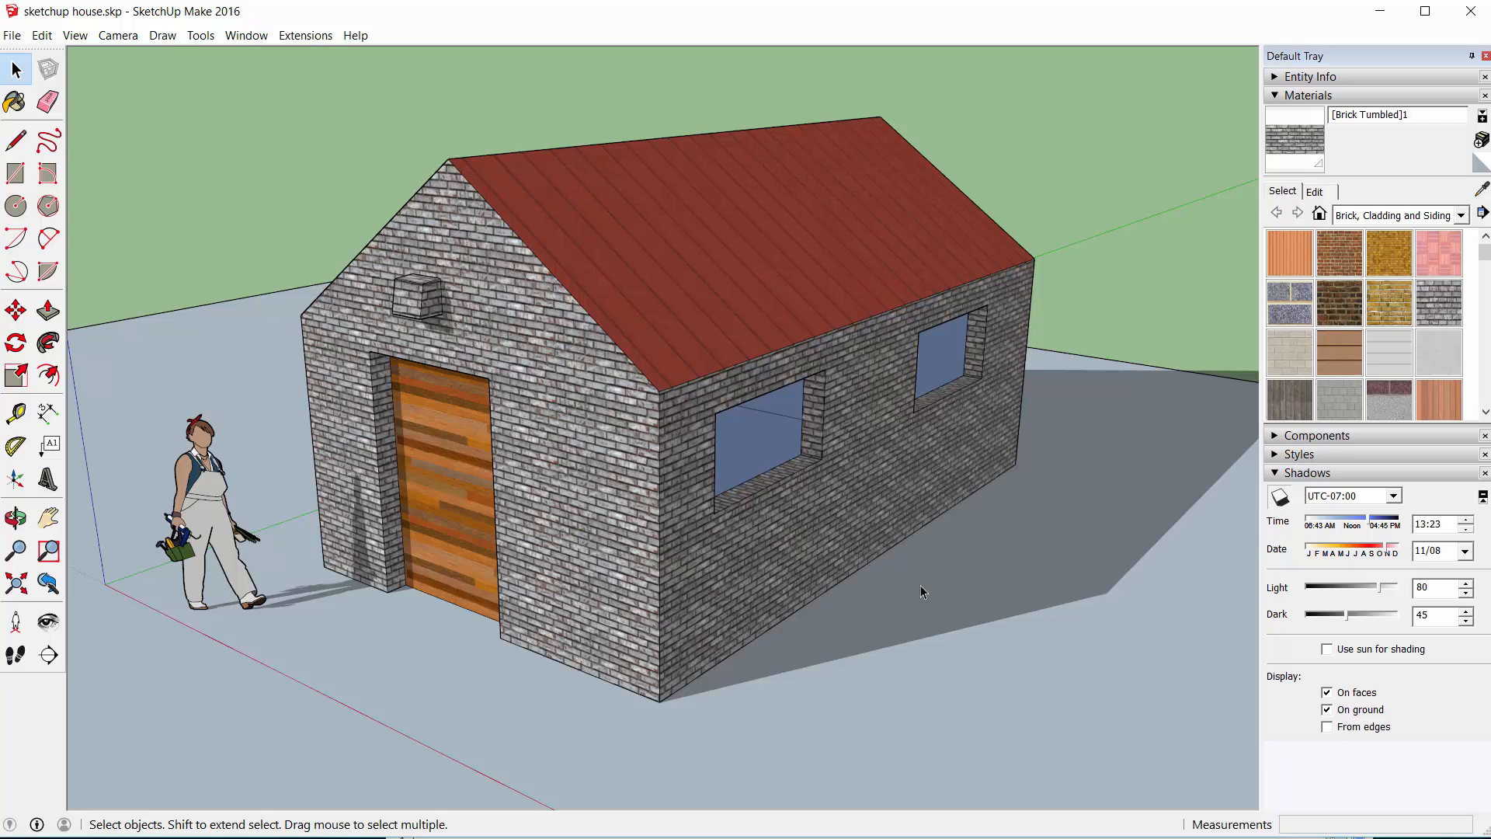
# - Review the entire model's statistics in Model Info, then close the window
pyautogui.click(243, 36)
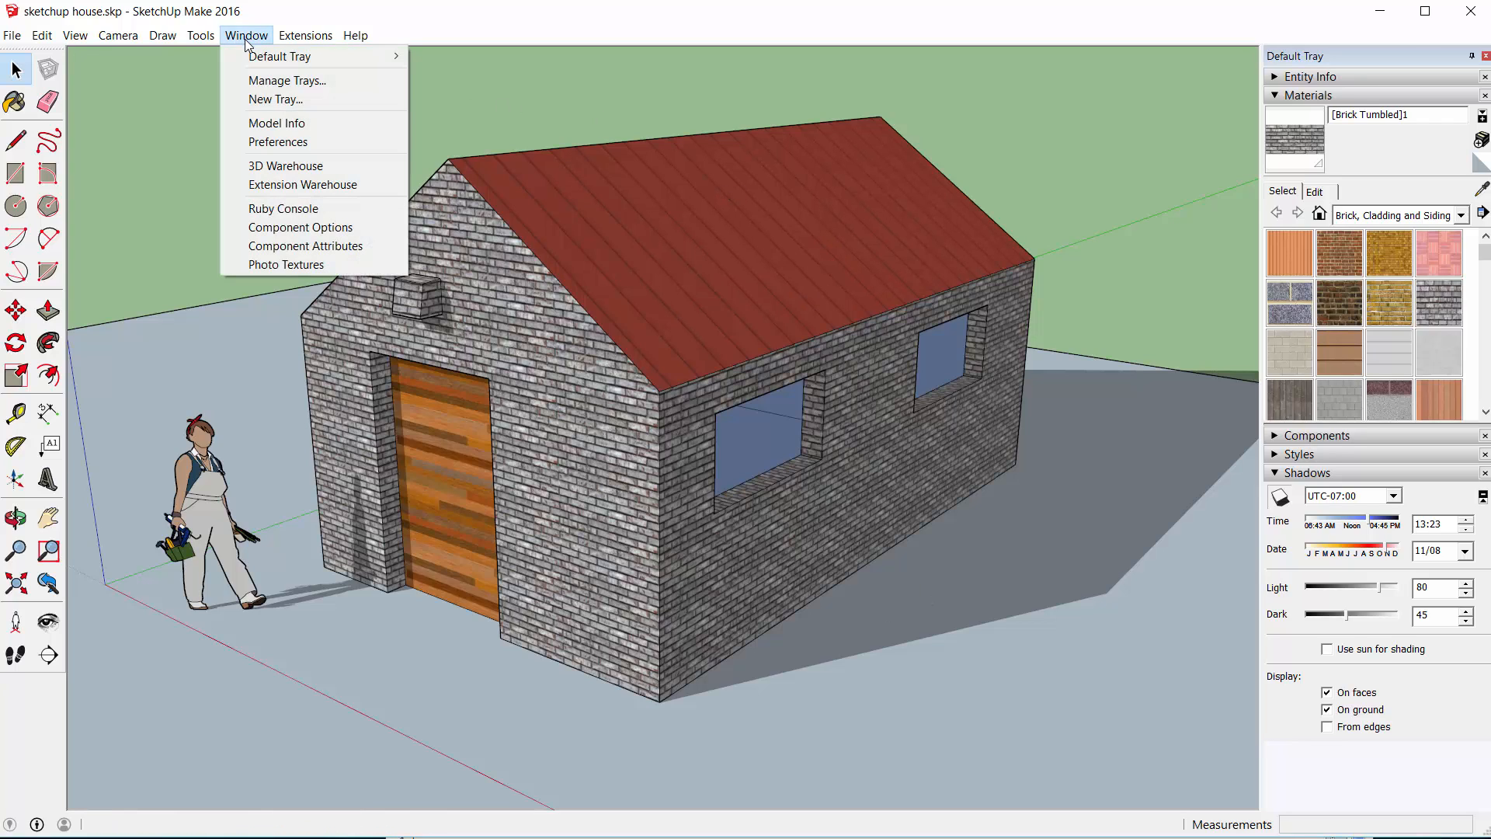
pyautogui.moveTo(211, 44)
pyautogui.click(273, 122)
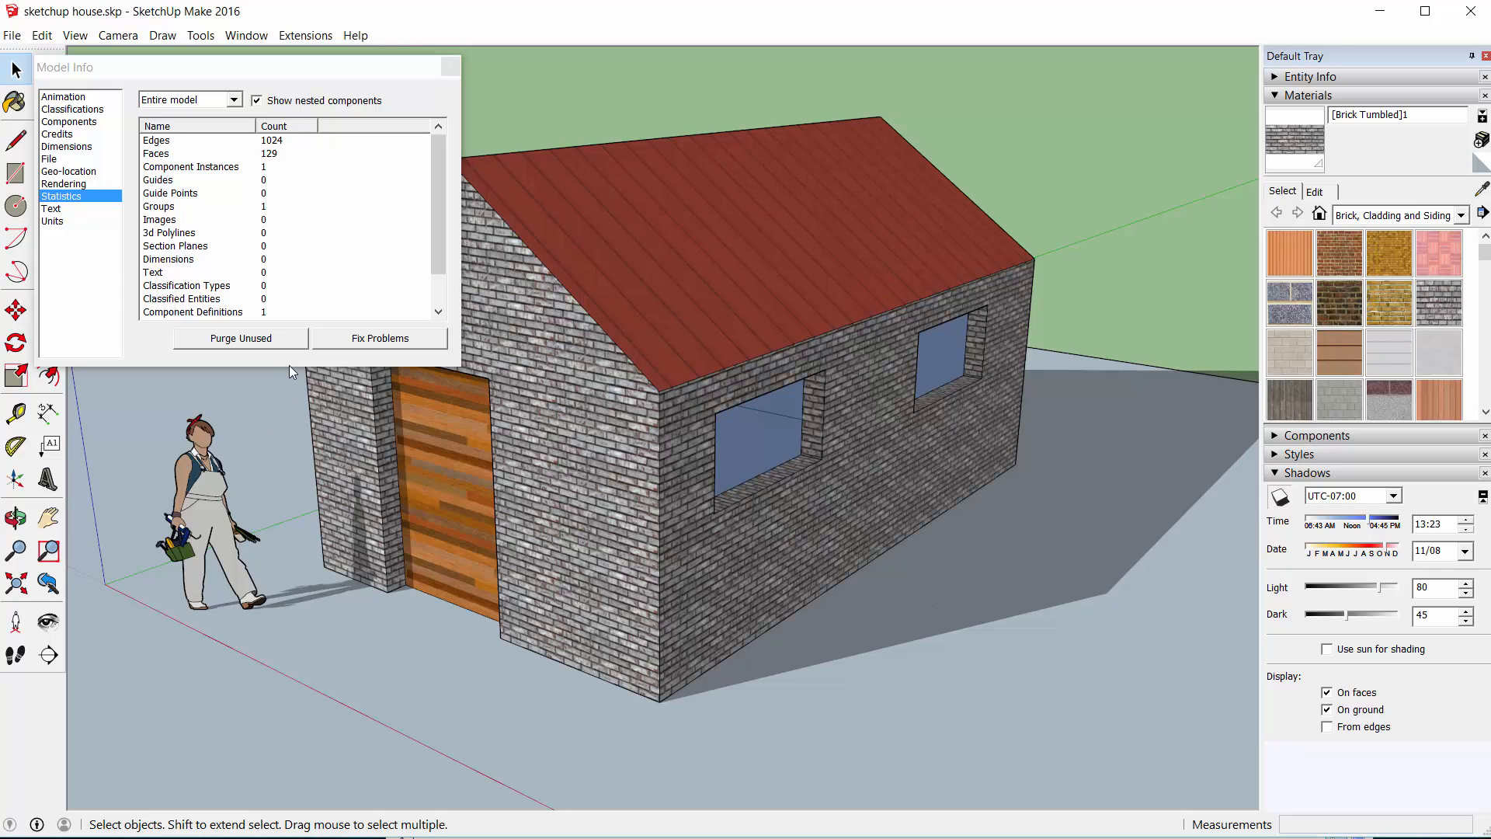
pyautogui.click(451, 67)
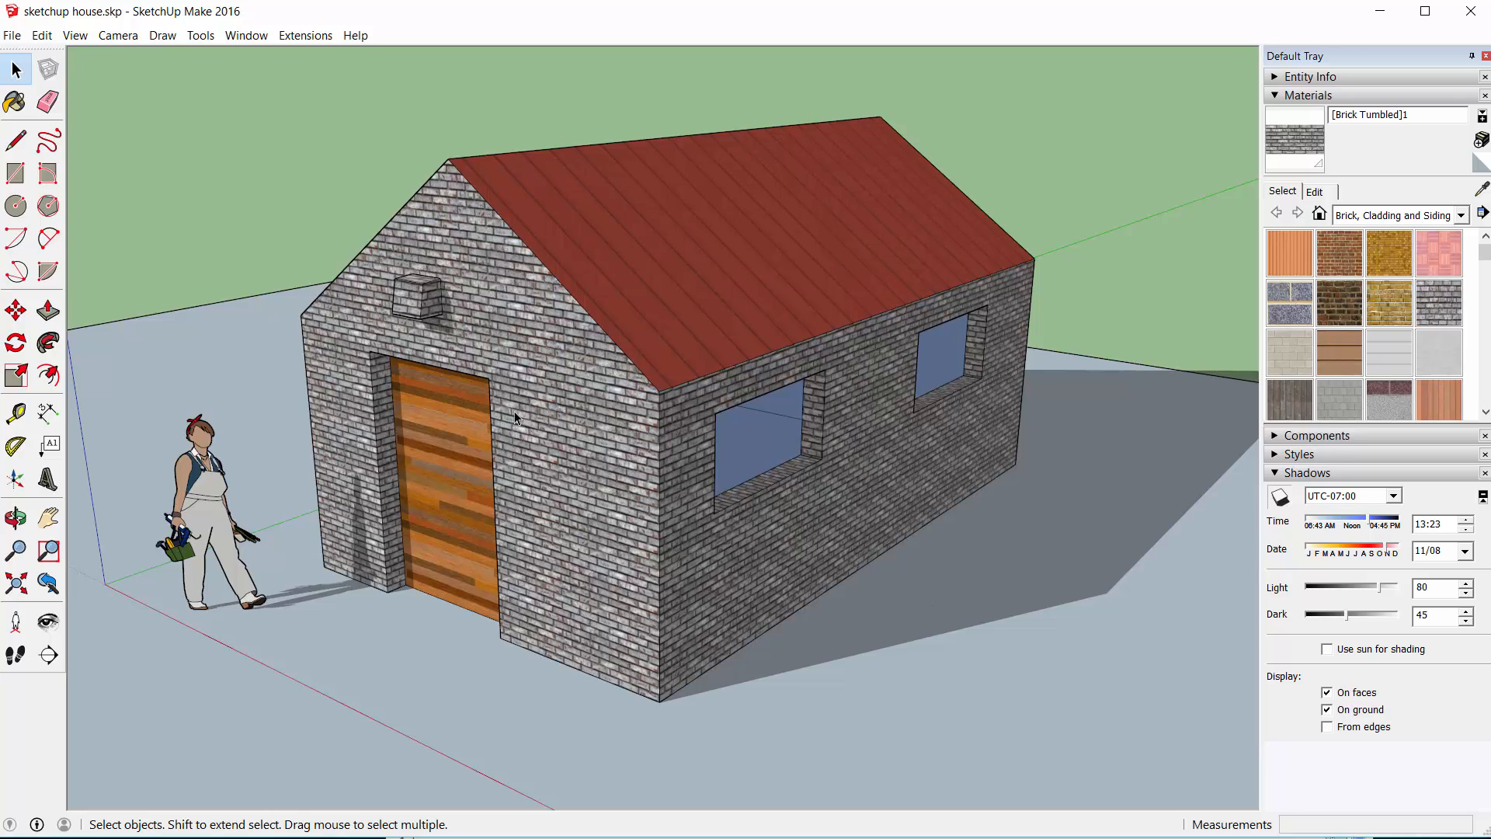
# - Review the BlendUp LT export options and leave without changing them
pyautogui.click(12, 36)
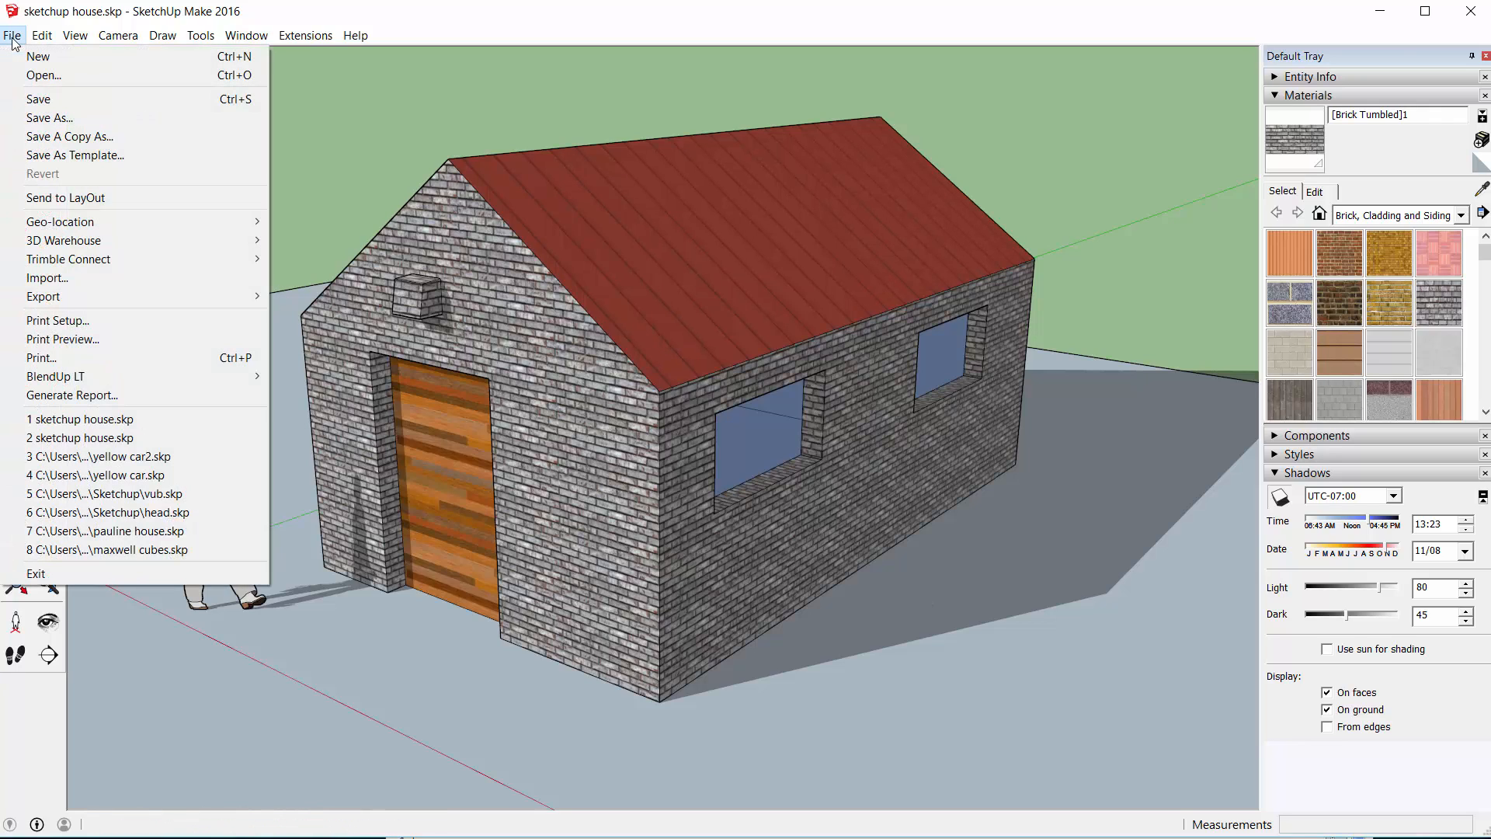
pyautogui.moveTo(96, 379)
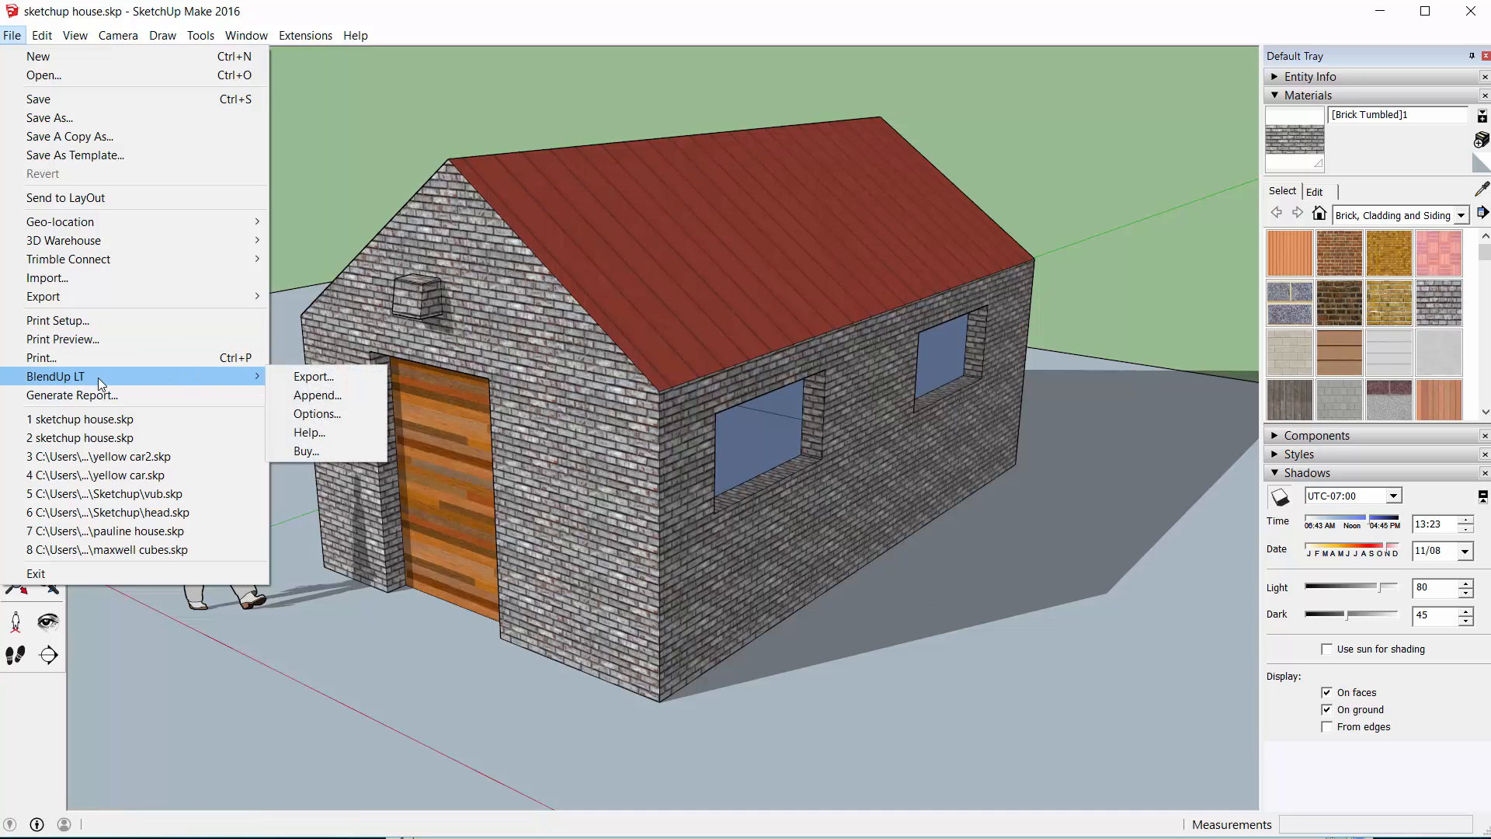
pyautogui.click(339, 425)
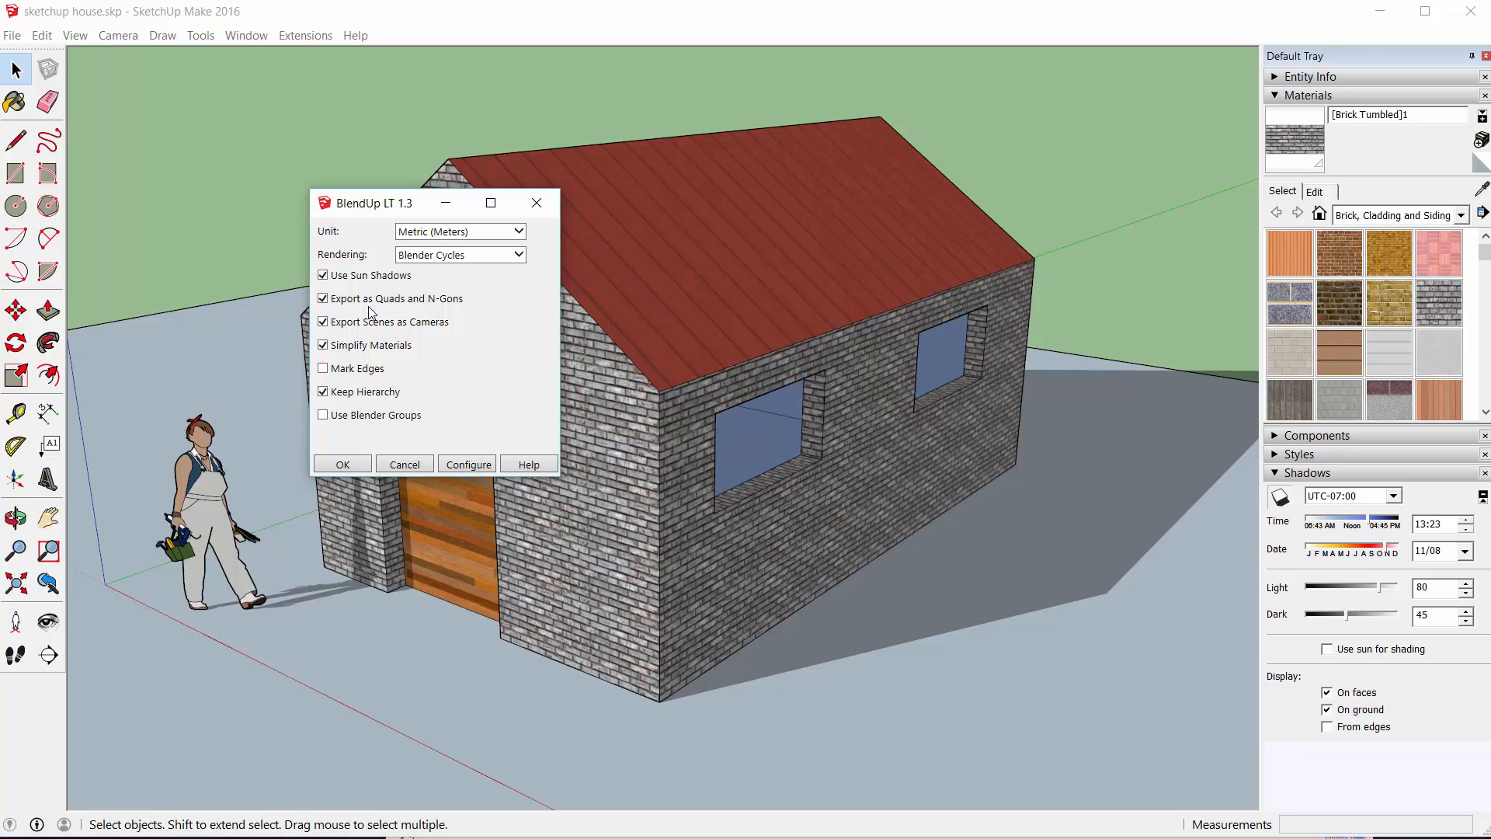
pyautogui.click(415, 466)
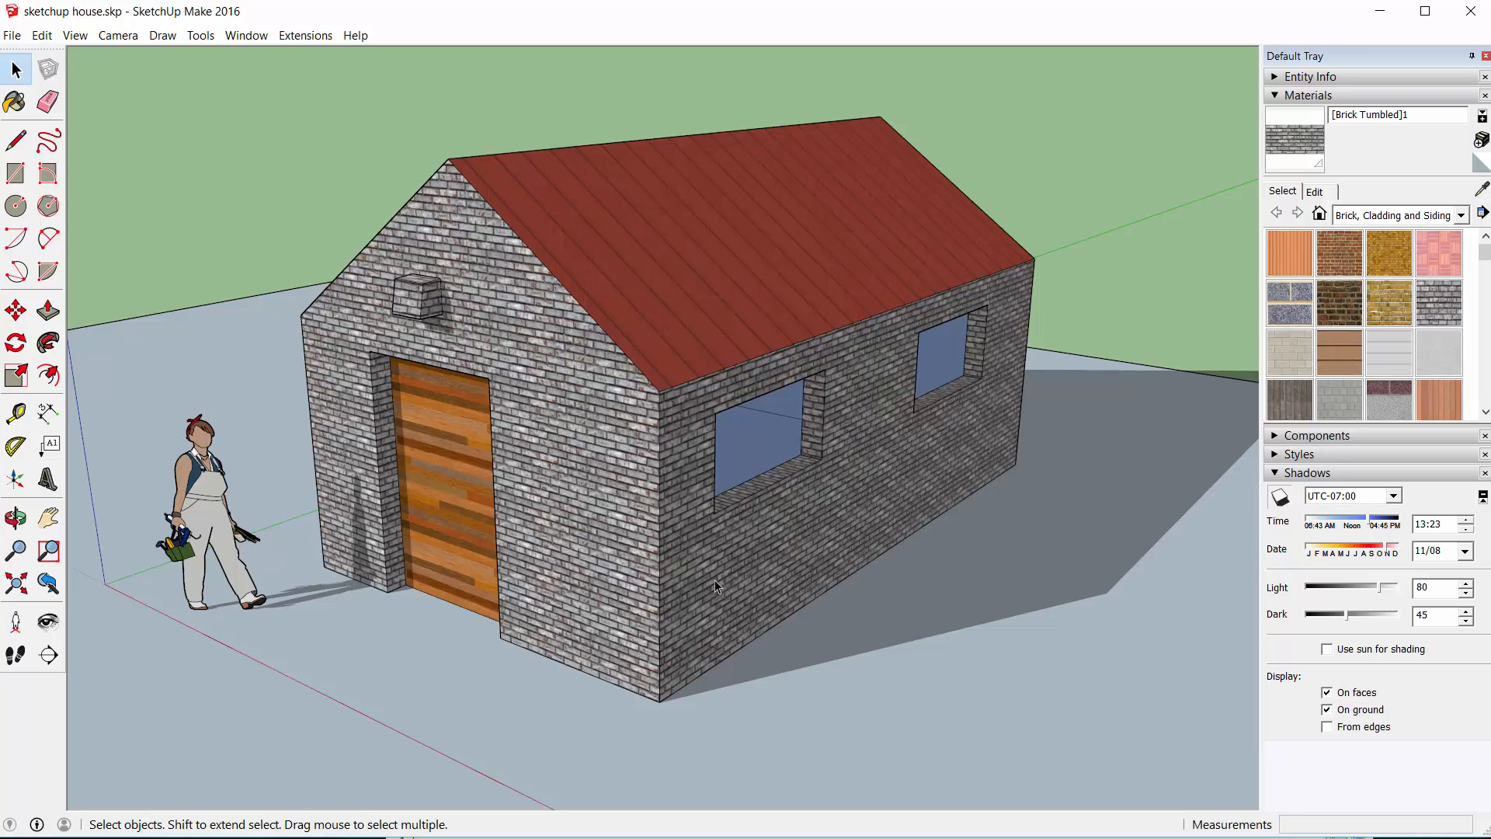
# - Select the standing figure and then the small box above the door to inspect them as separate objects
pyautogui.click(1370, 522)
pyautogui.moveTo(1370, 522); pyautogui.dragTo(1371, 529)
pyautogui.click(205, 498)
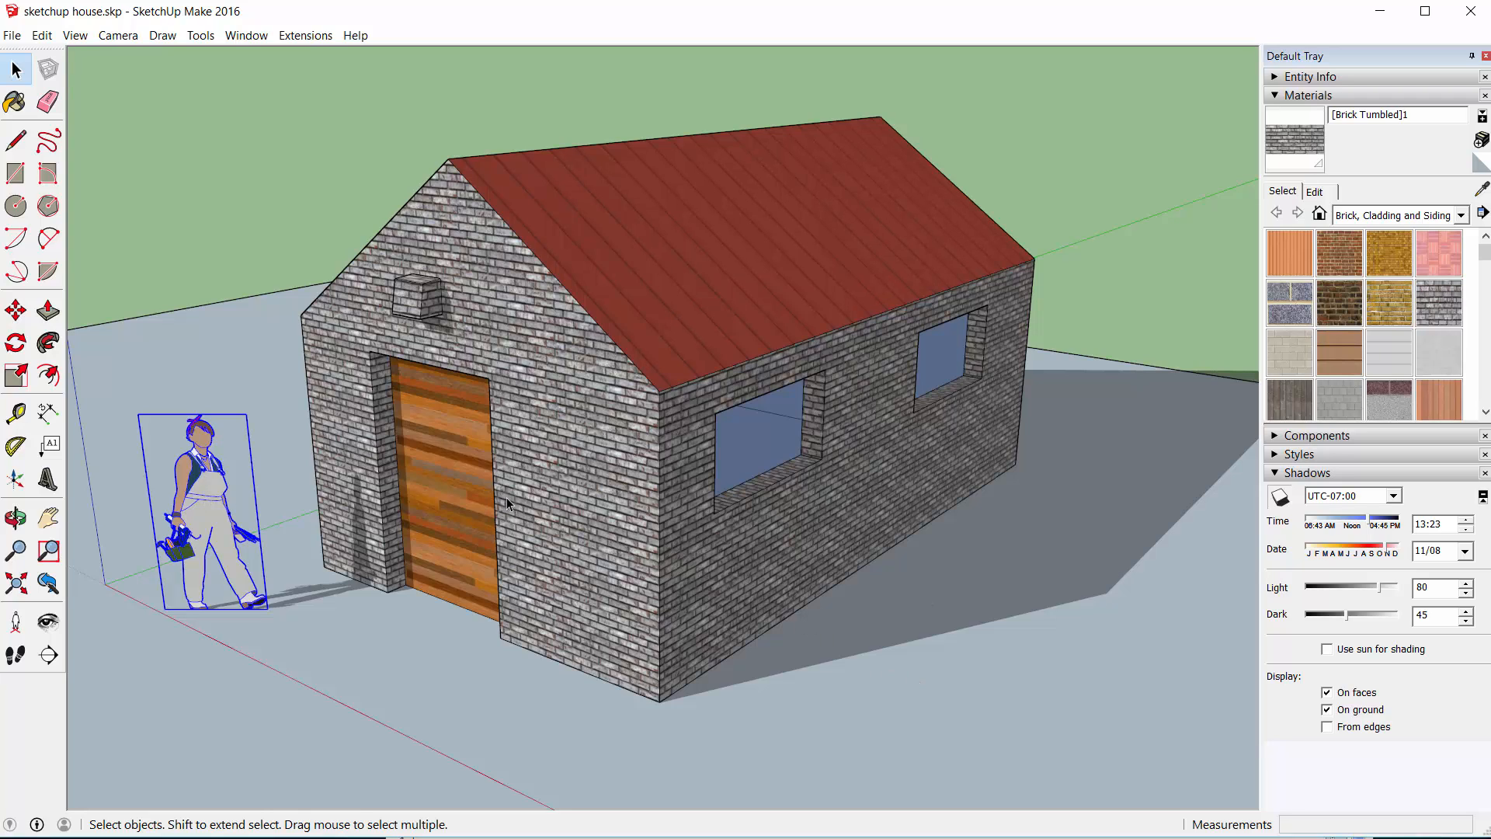
pyautogui.click(416, 306)
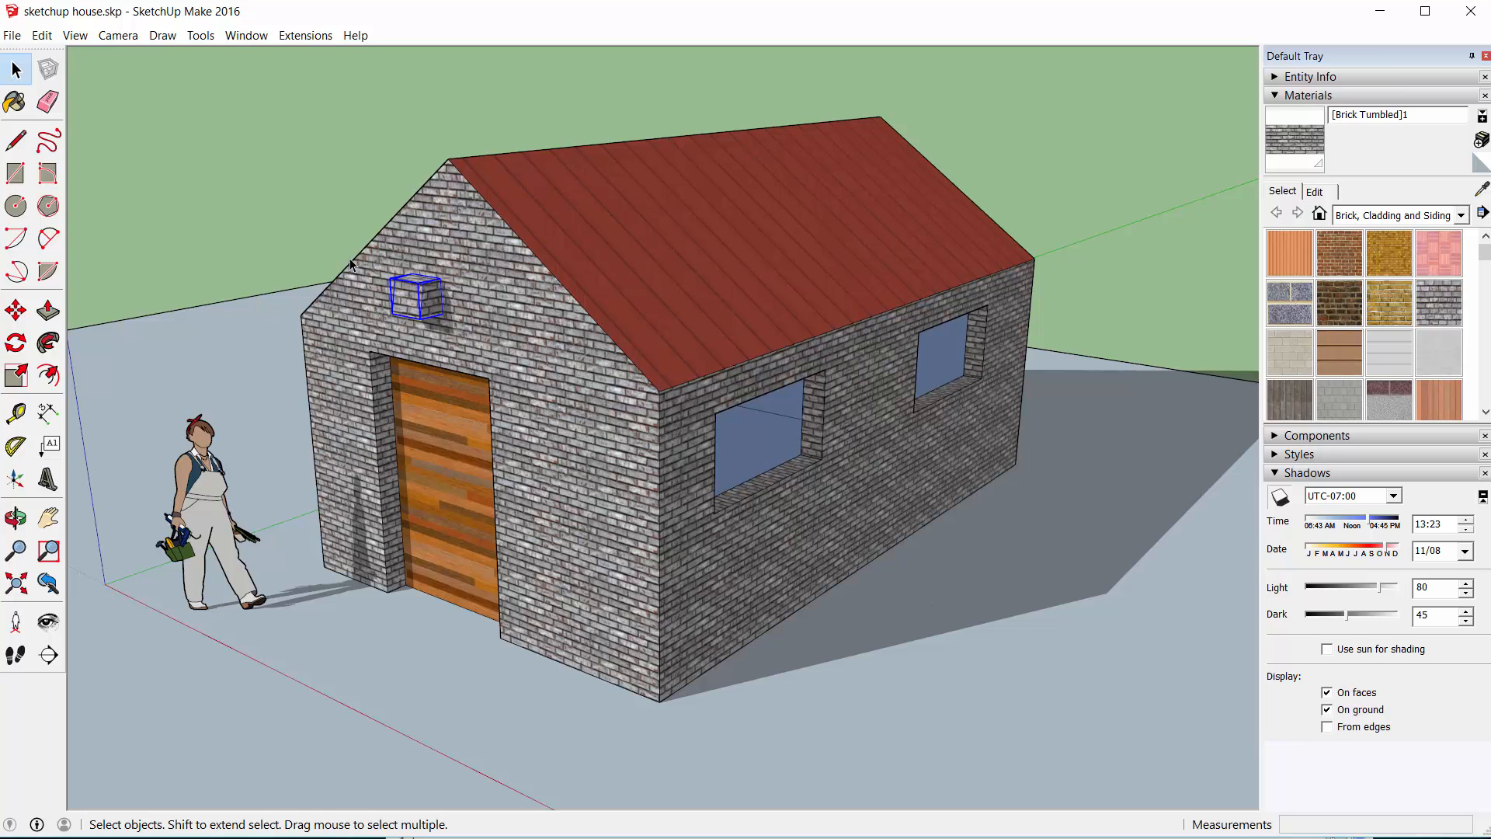
# - Export the model with BlendUp LT as sketchup house.blend into the BlendUp test folder on the Desktop
pyautogui.click(12, 36)
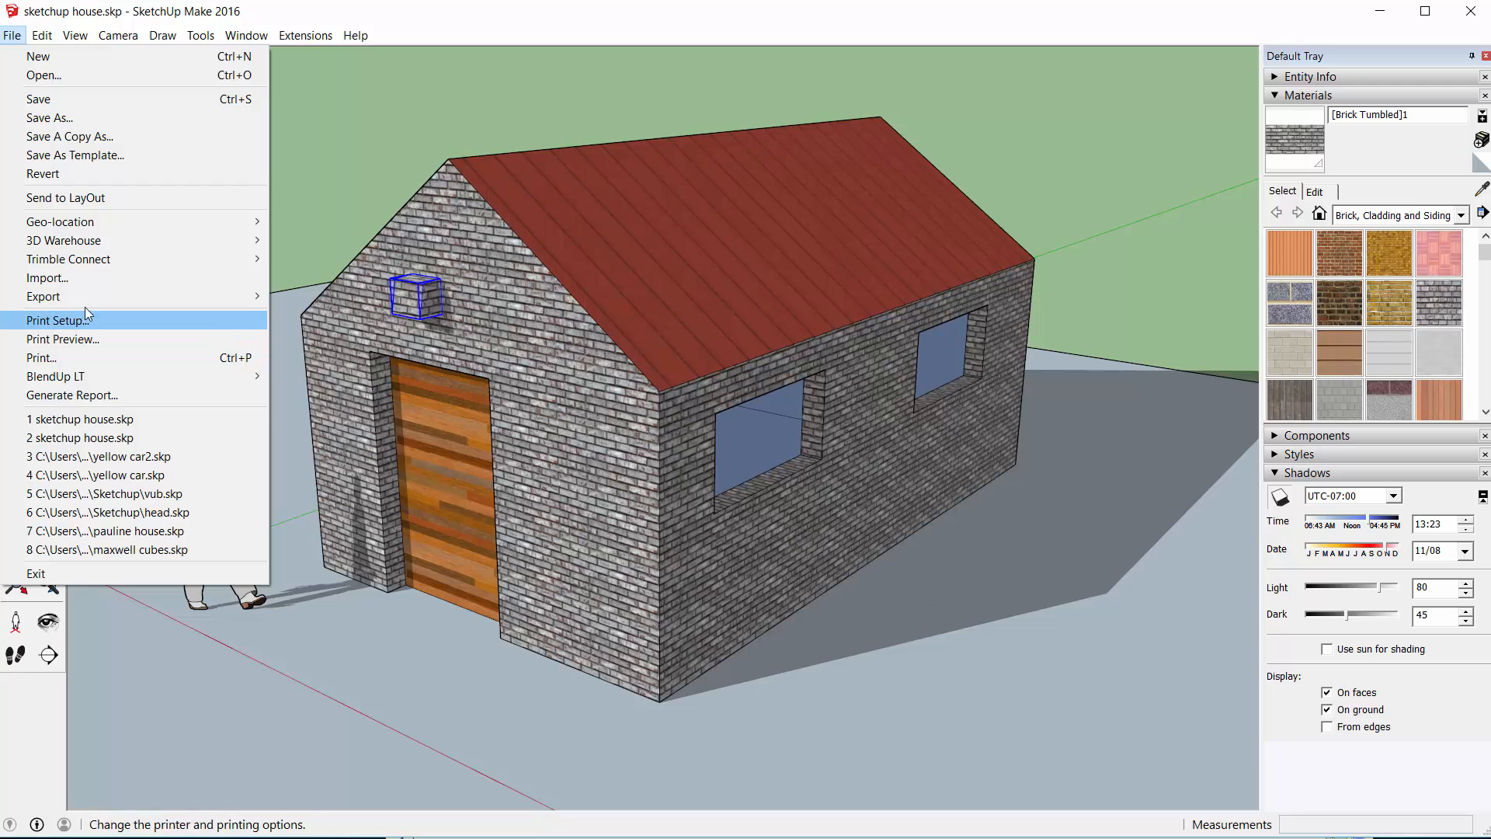
pyautogui.moveTo(85, 296)
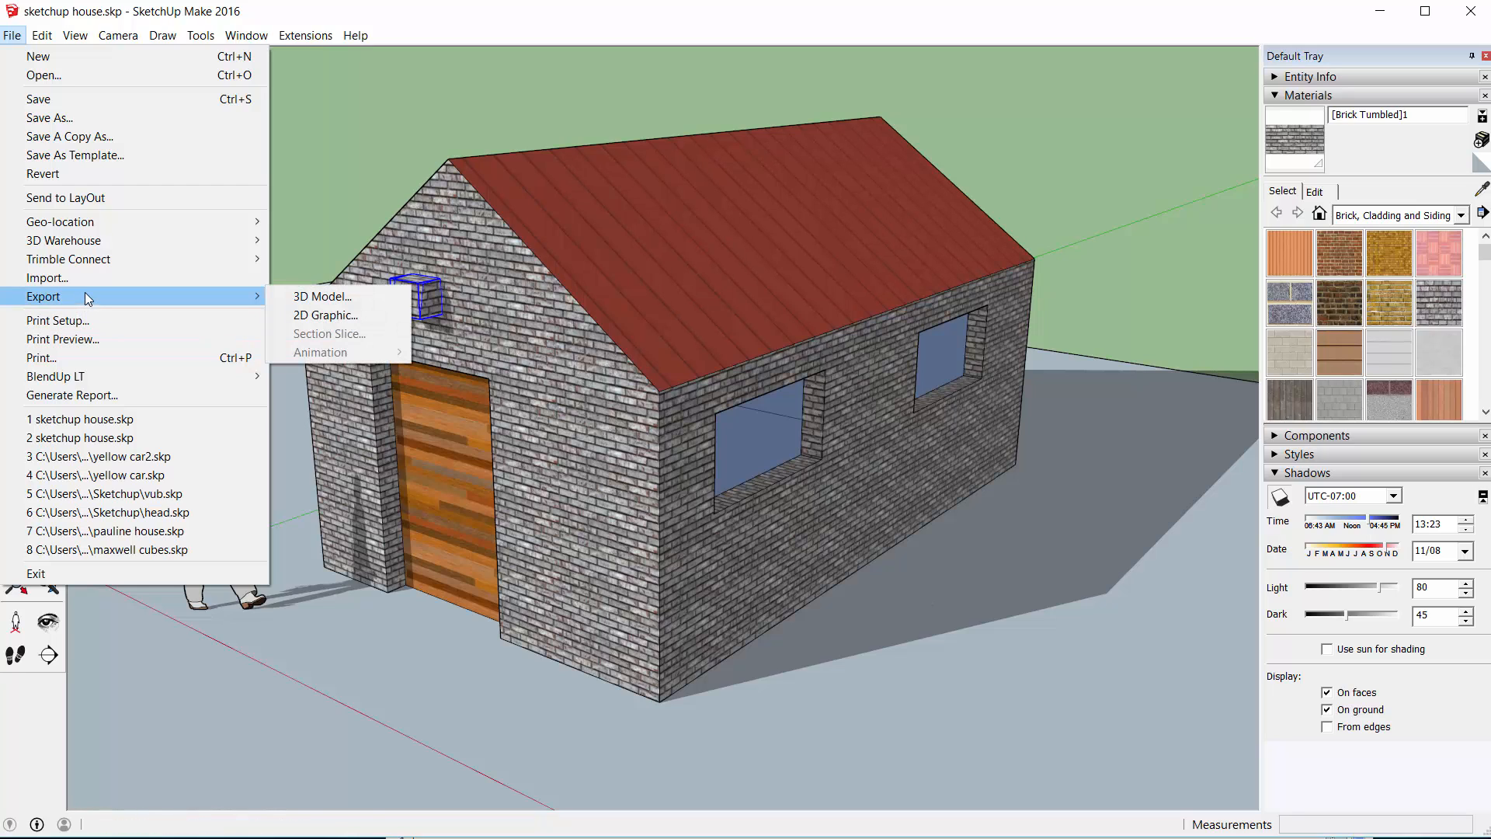
pyautogui.moveTo(92, 376)
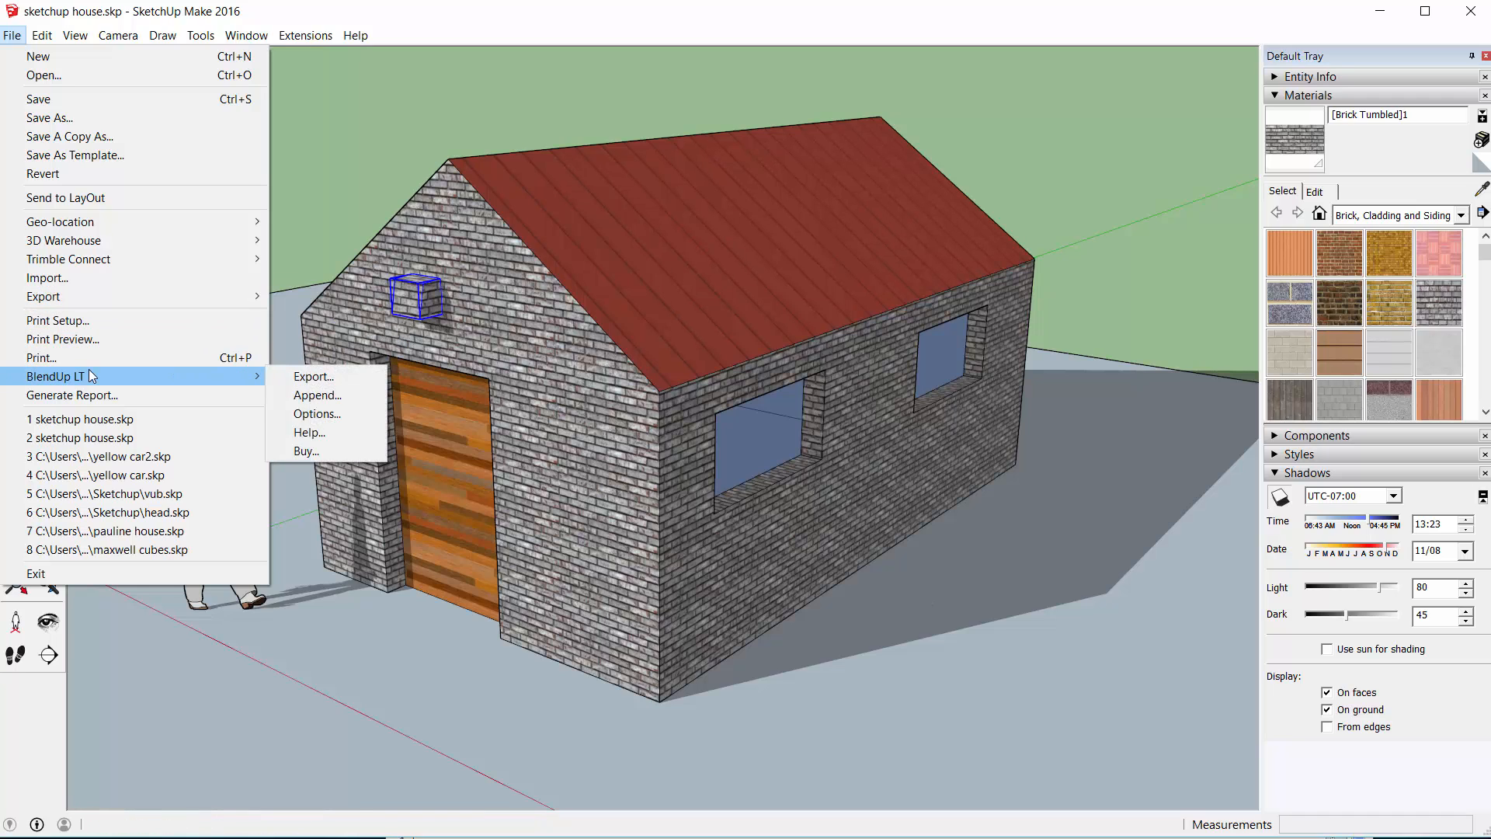
pyautogui.click(329, 378)
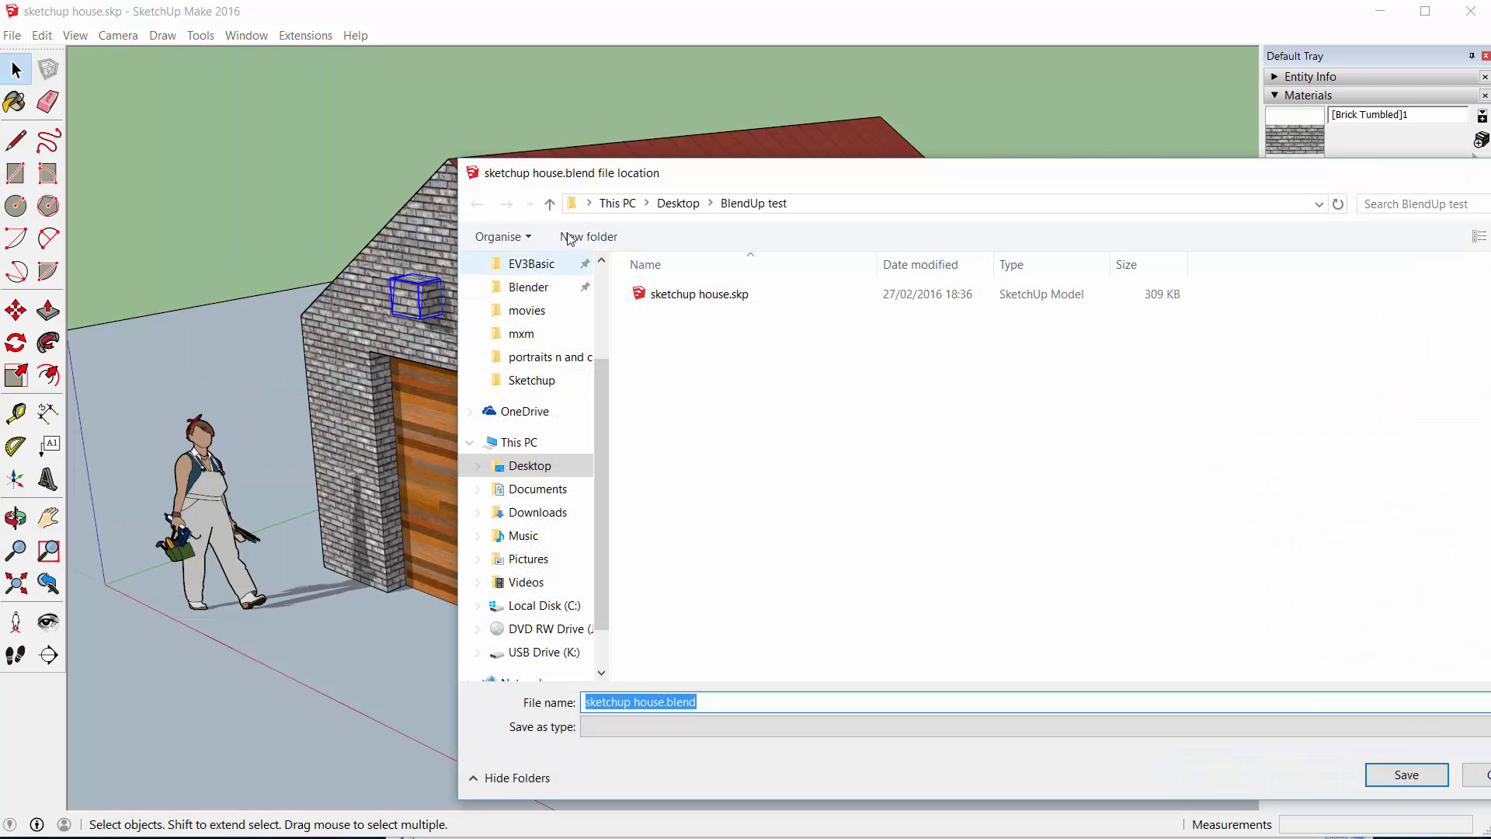
pyautogui.moveTo(621, 179); pyautogui.dragTo(317, 121)
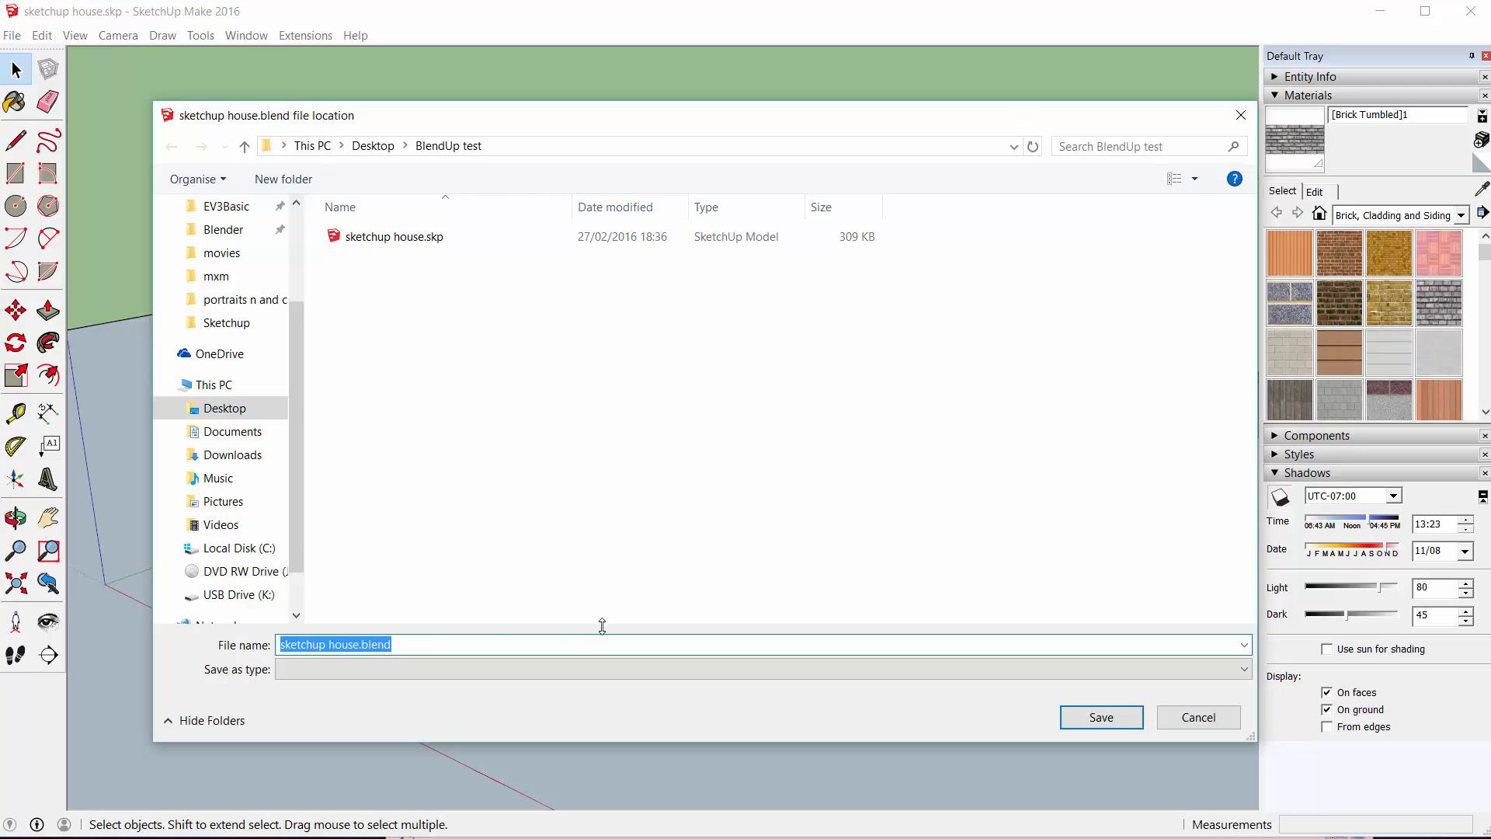
pyautogui.click(1098, 723)
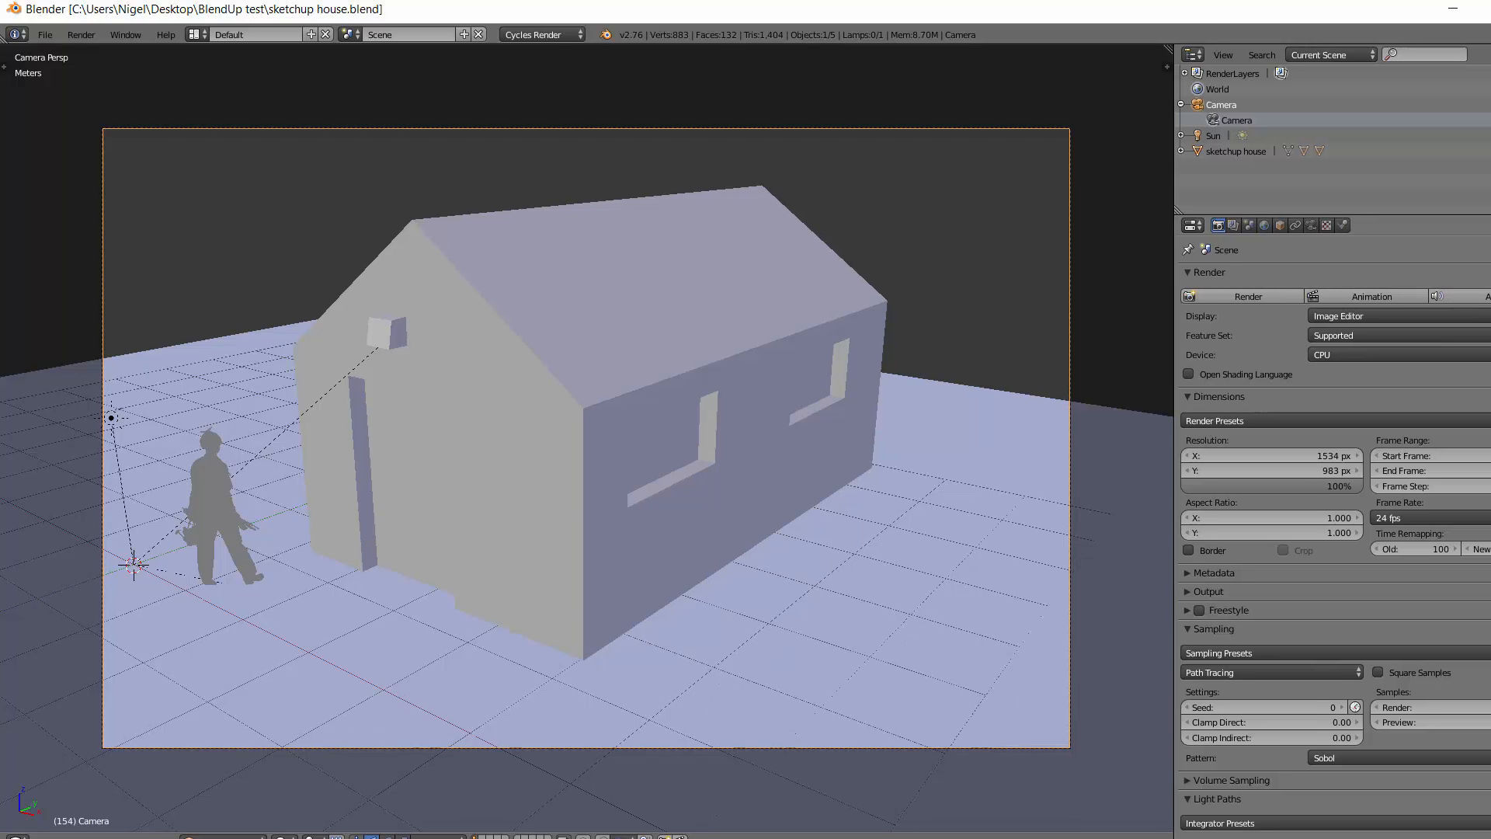
# - Switch to the Blender window containing the exported sketchup house scene
pyautogui.moveTo(1490, 419); pyautogui.dragTo(1423, 419)
pyautogui.moveTo(1490, 838); pyautogui.dragTo(1475, 827)
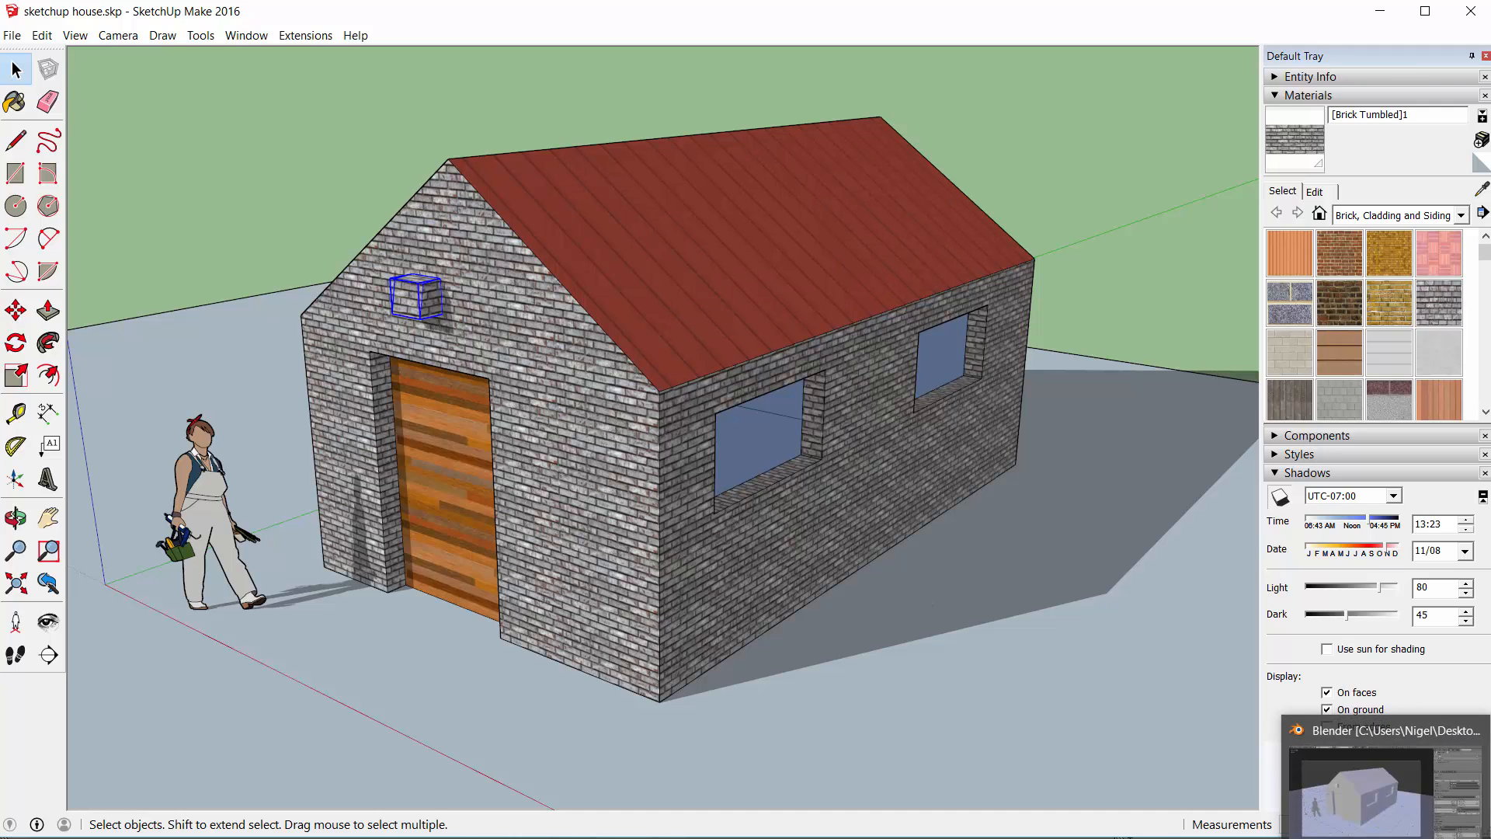
pyautogui.click(1382, 838)
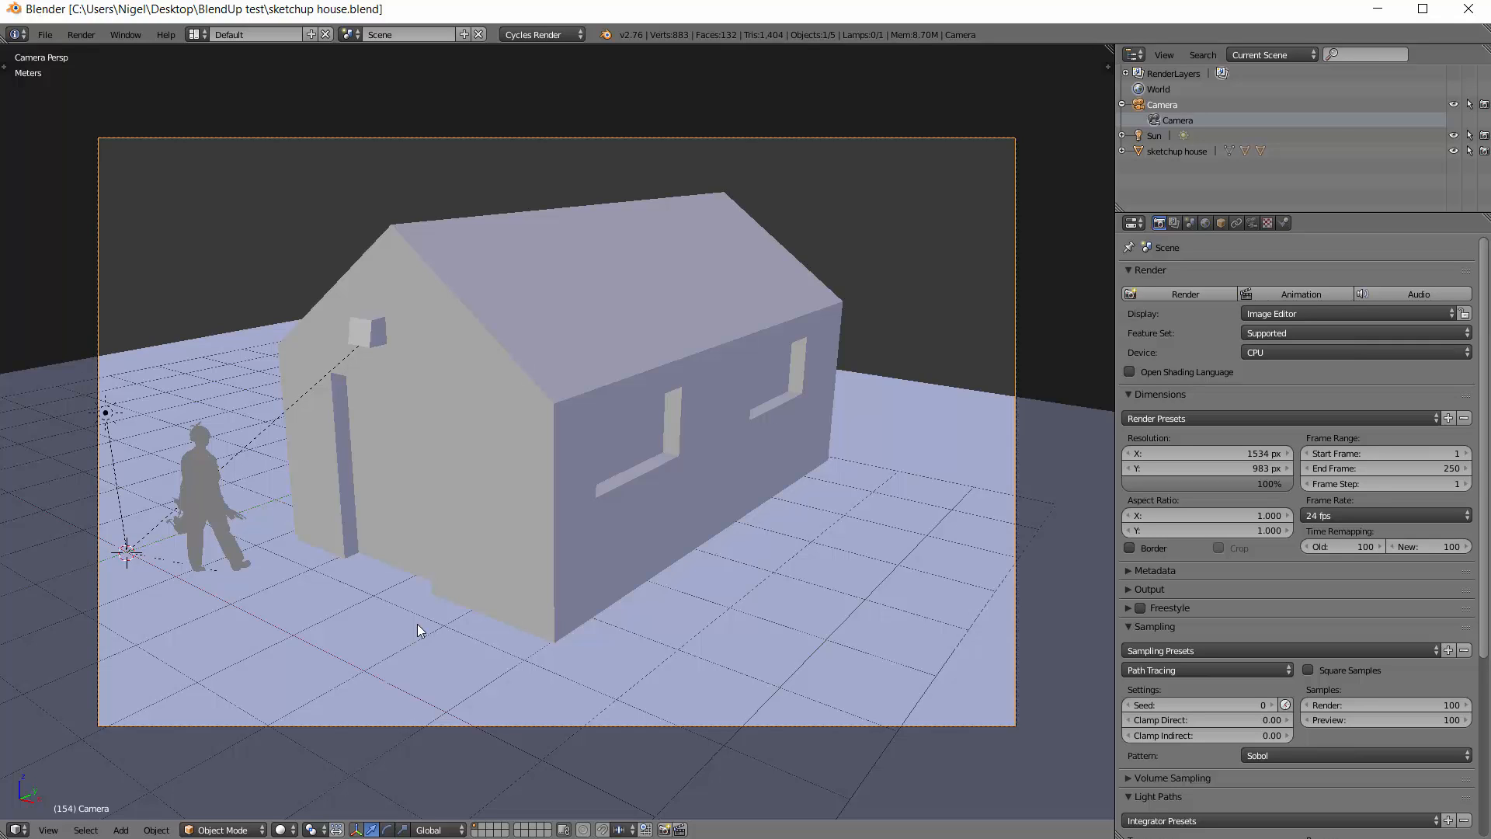
# - Enable ambient occlusion for the 3D view's shading and set its strength to 0.7
pyautogui.press('n')
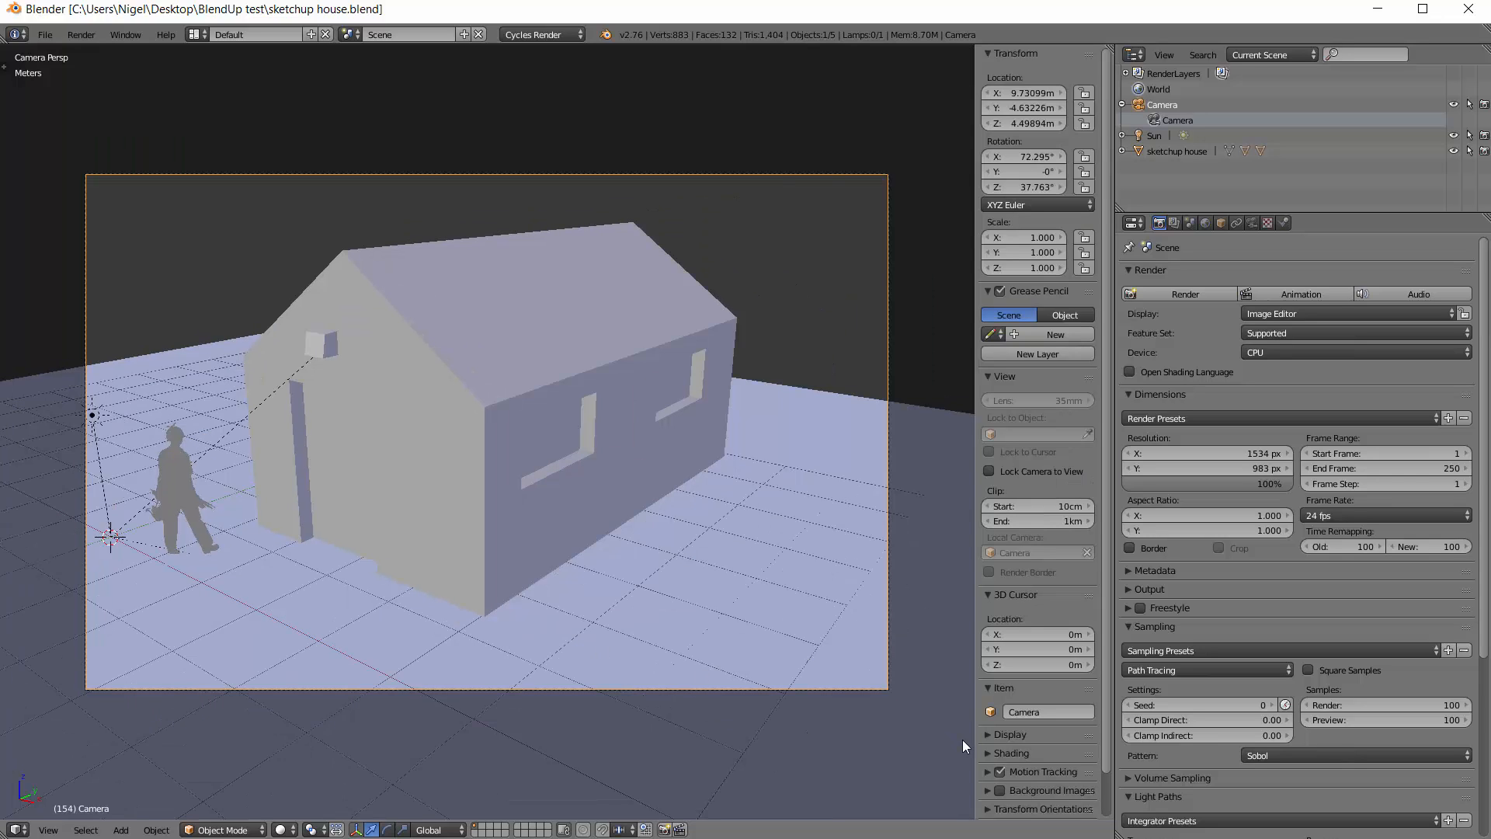
pyautogui.click(985, 754)
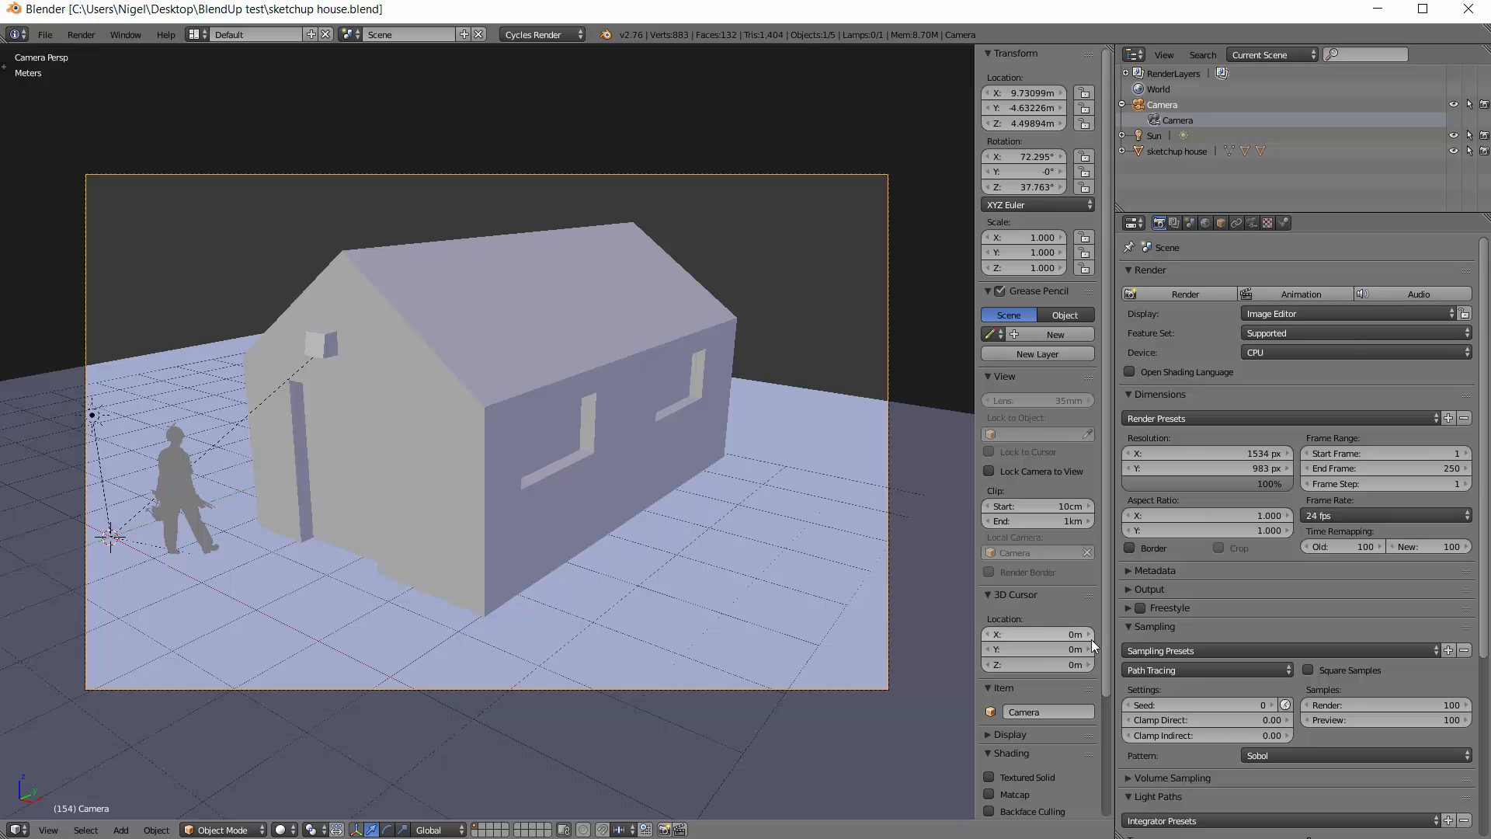
pyautogui.moveTo(1104, 646); pyautogui.dragTo(1112, 794)
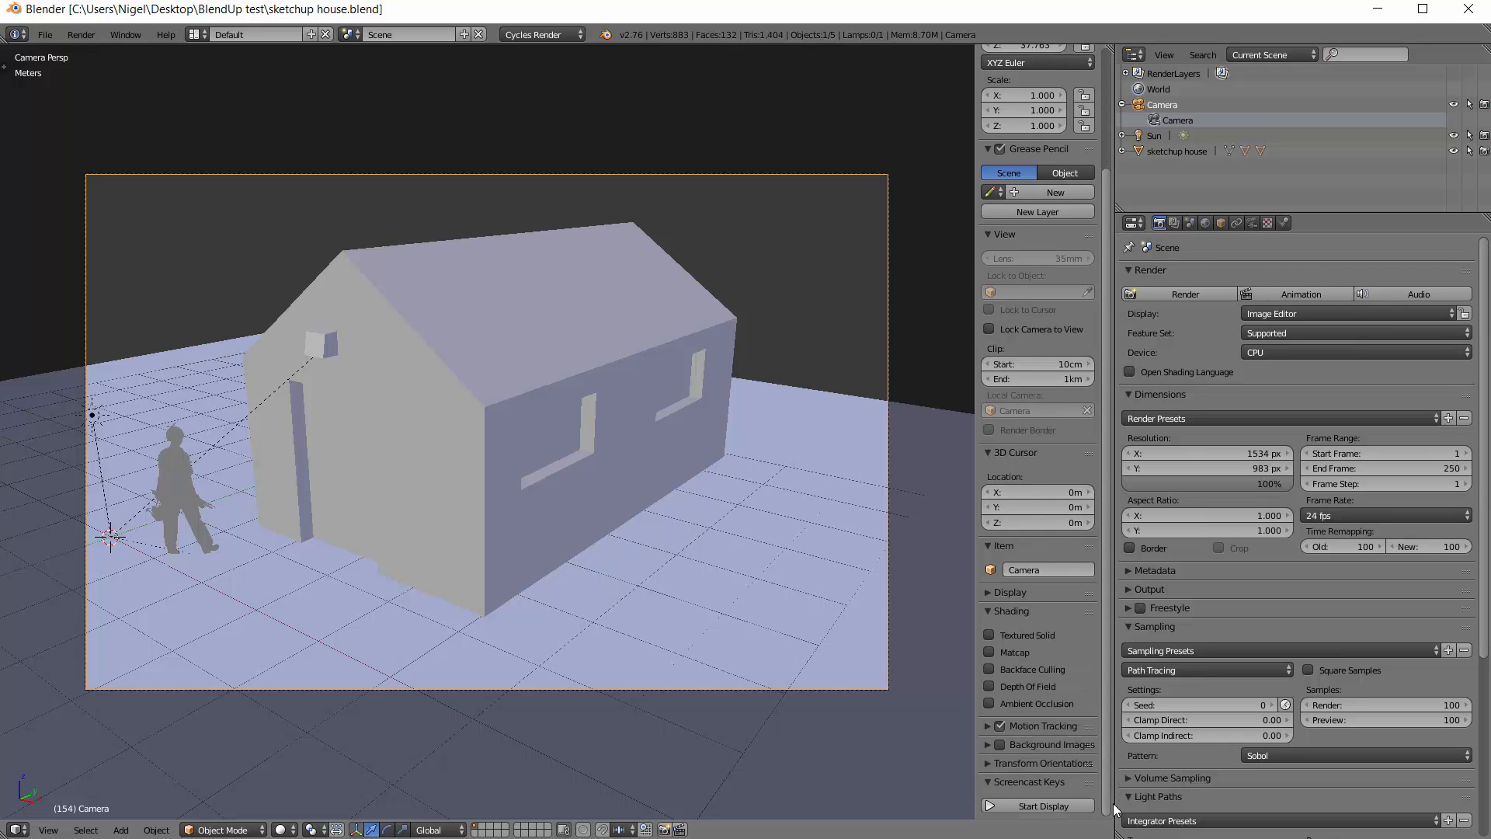
pyautogui.click(988, 703)
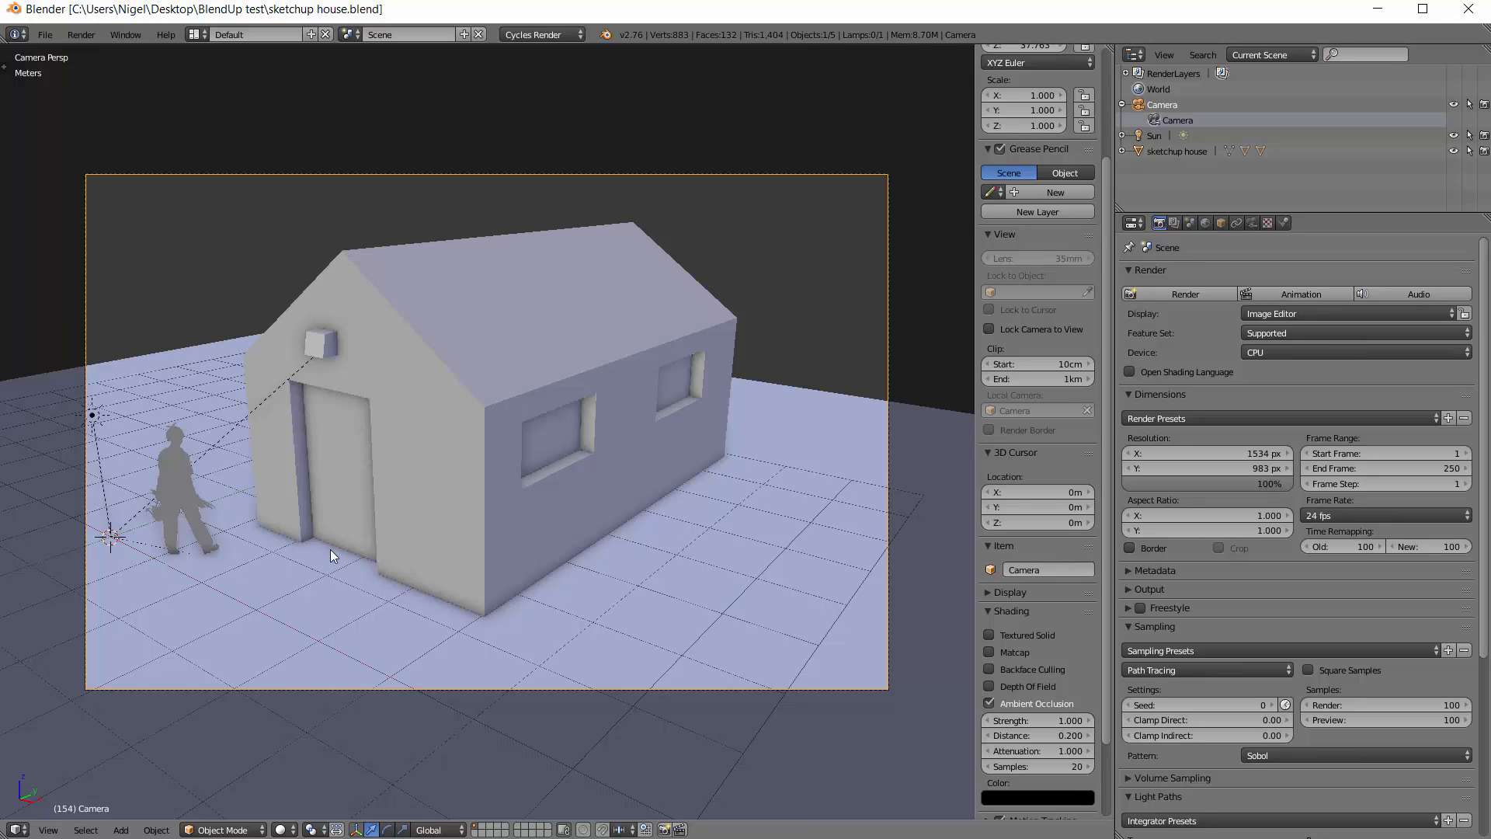
pyautogui.click(1023, 719)
pyautogui.write('0.7')
pyautogui.press('Return')
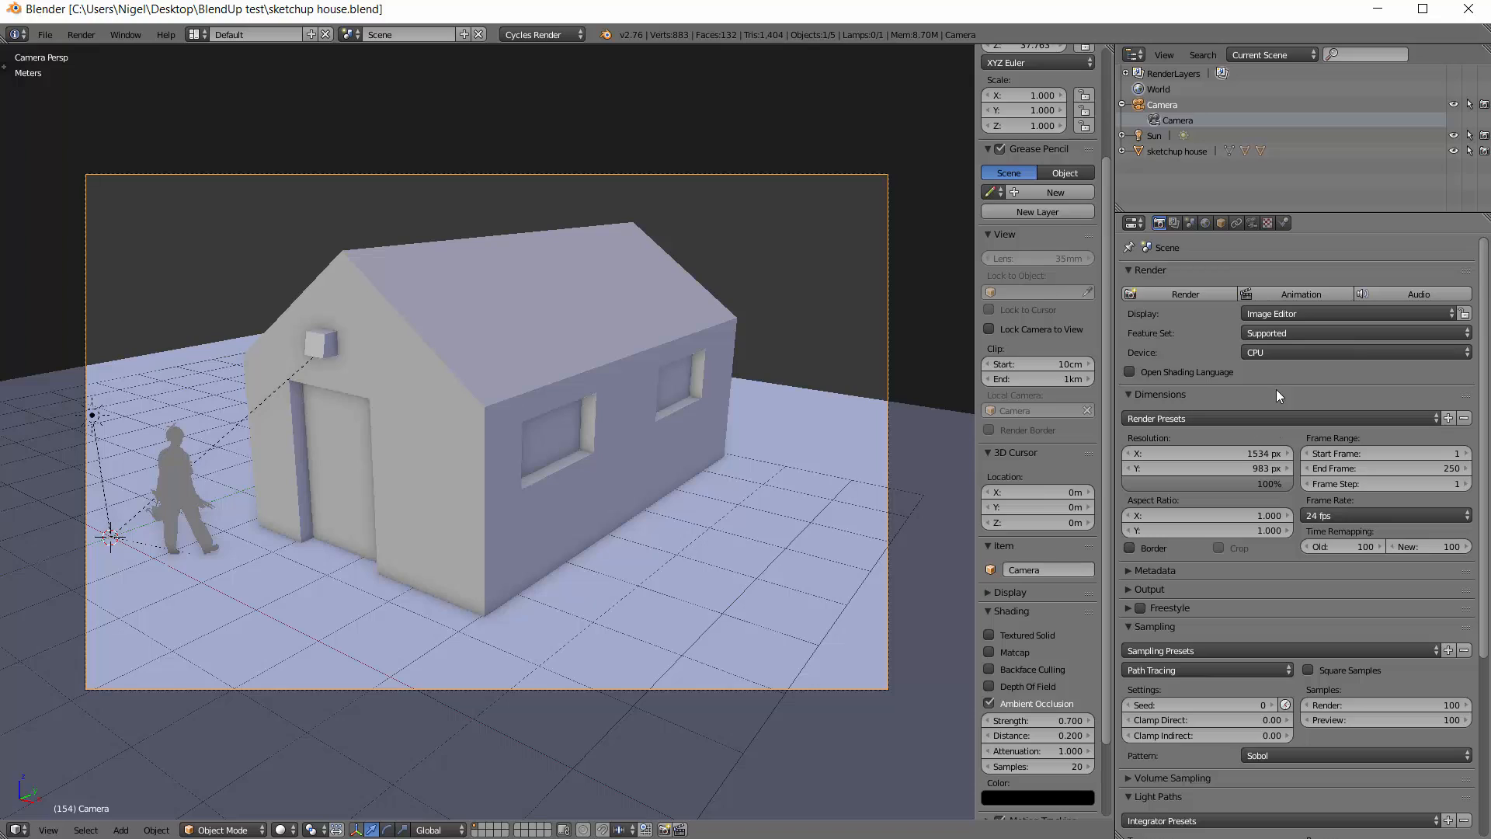
# - Set the render device to GPU Compute and display the viewport in Rendered shading
pyautogui.click(1261, 352)
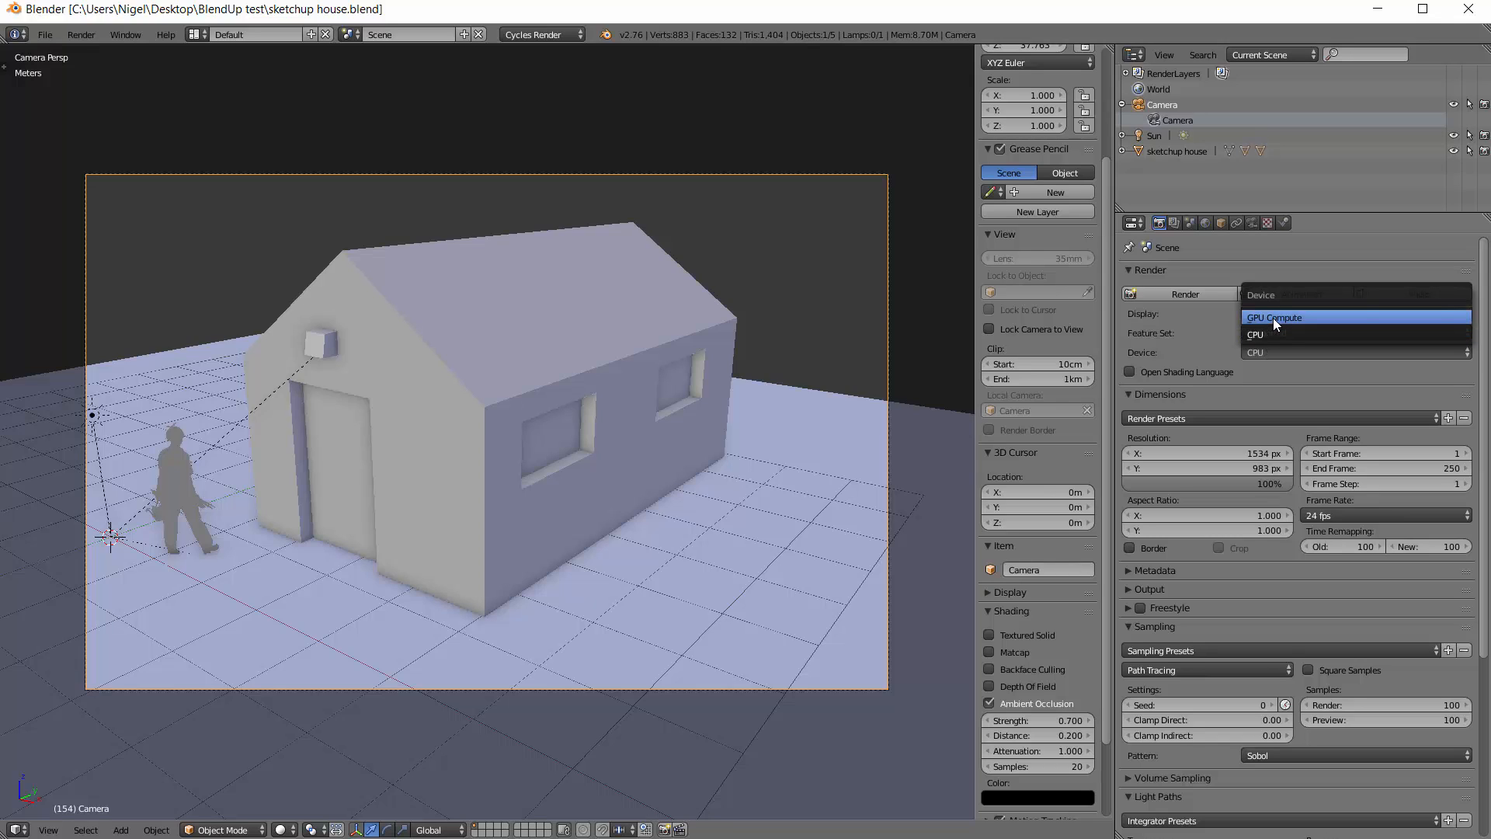
pyautogui.click(1274, 318)
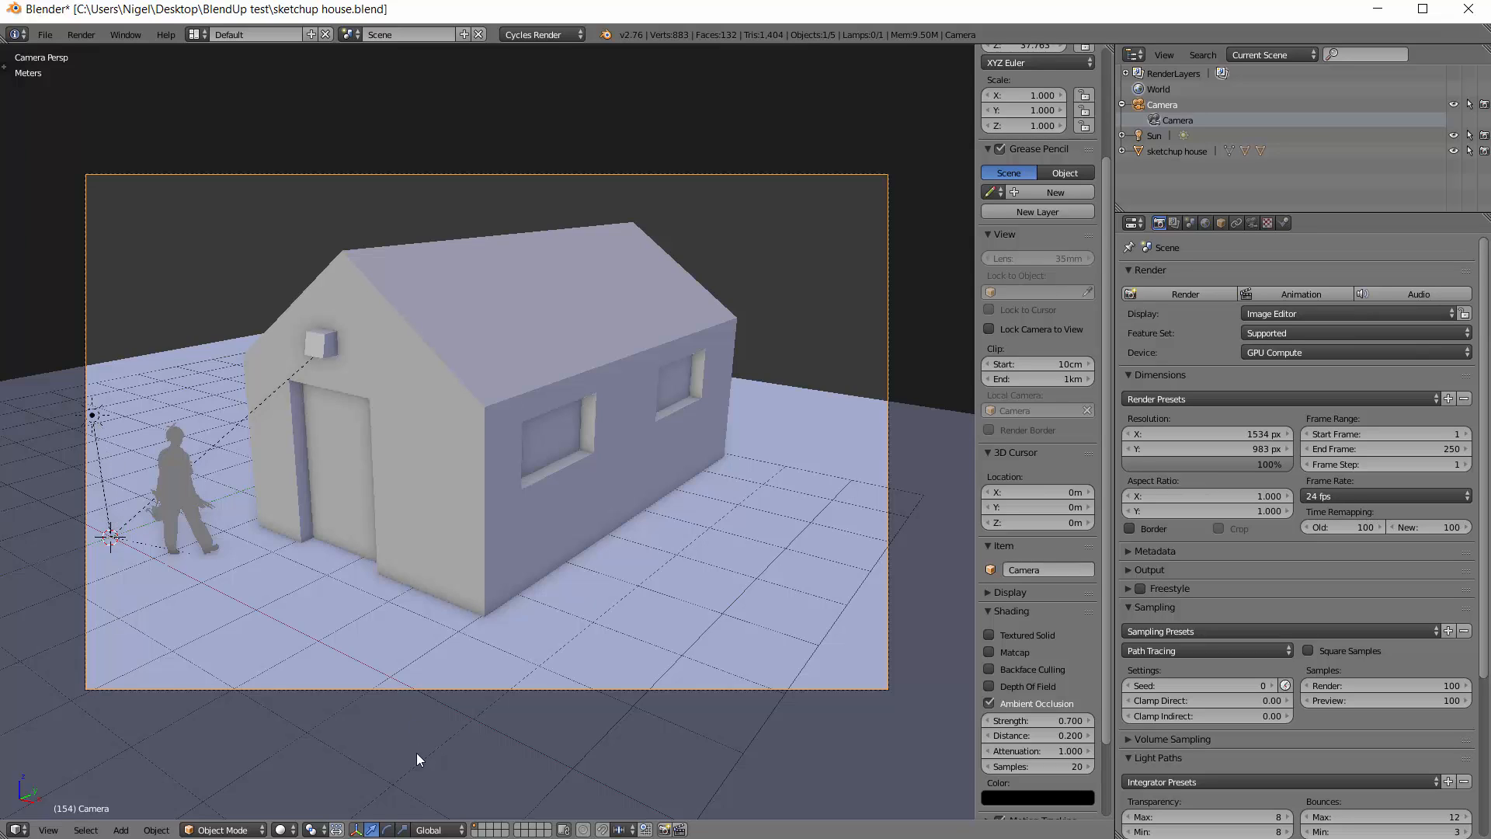
pyautogui.click(293, 832)
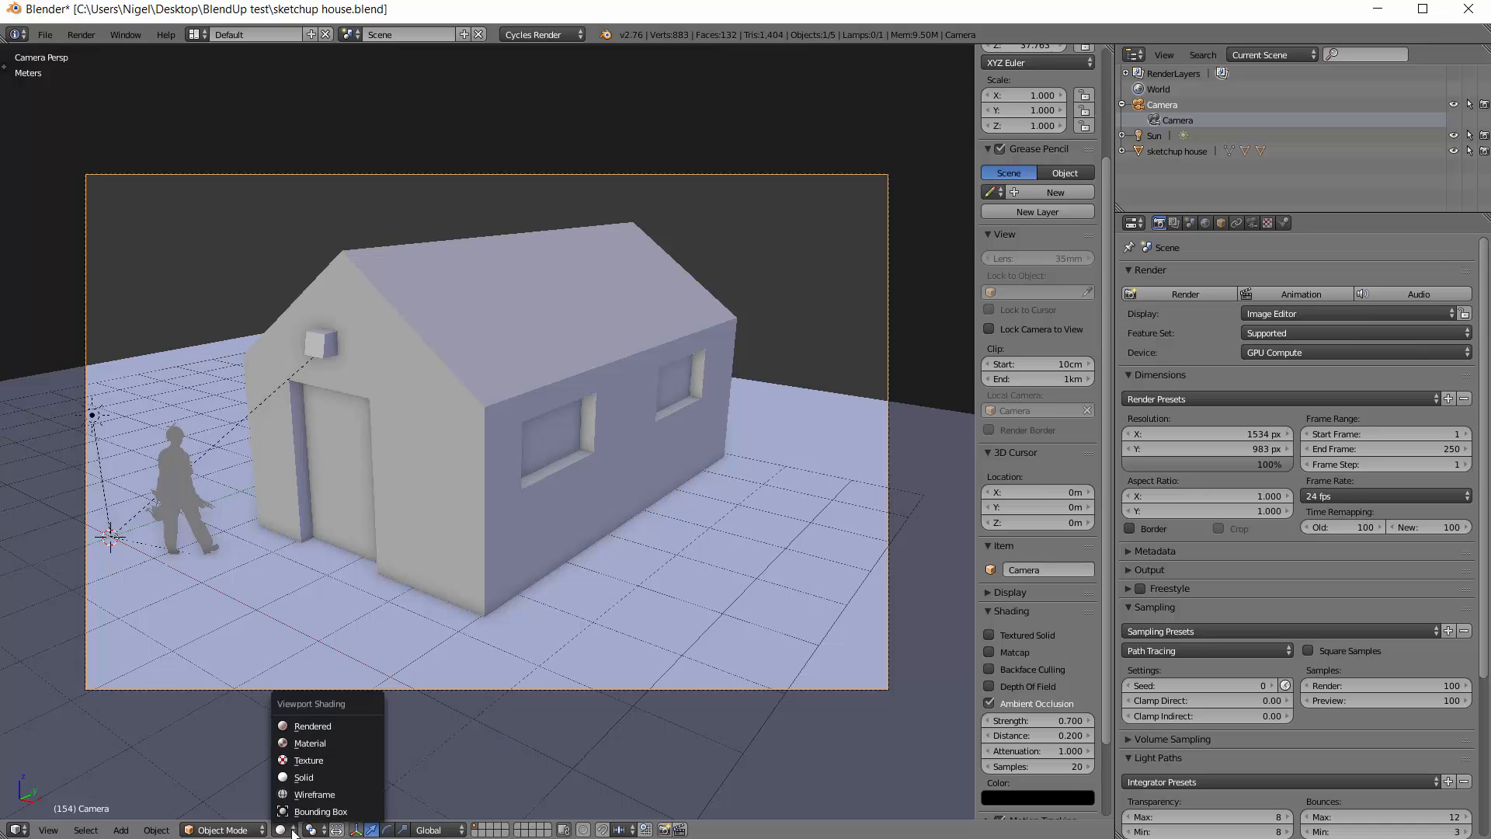
pyautogui.click(293, 726)
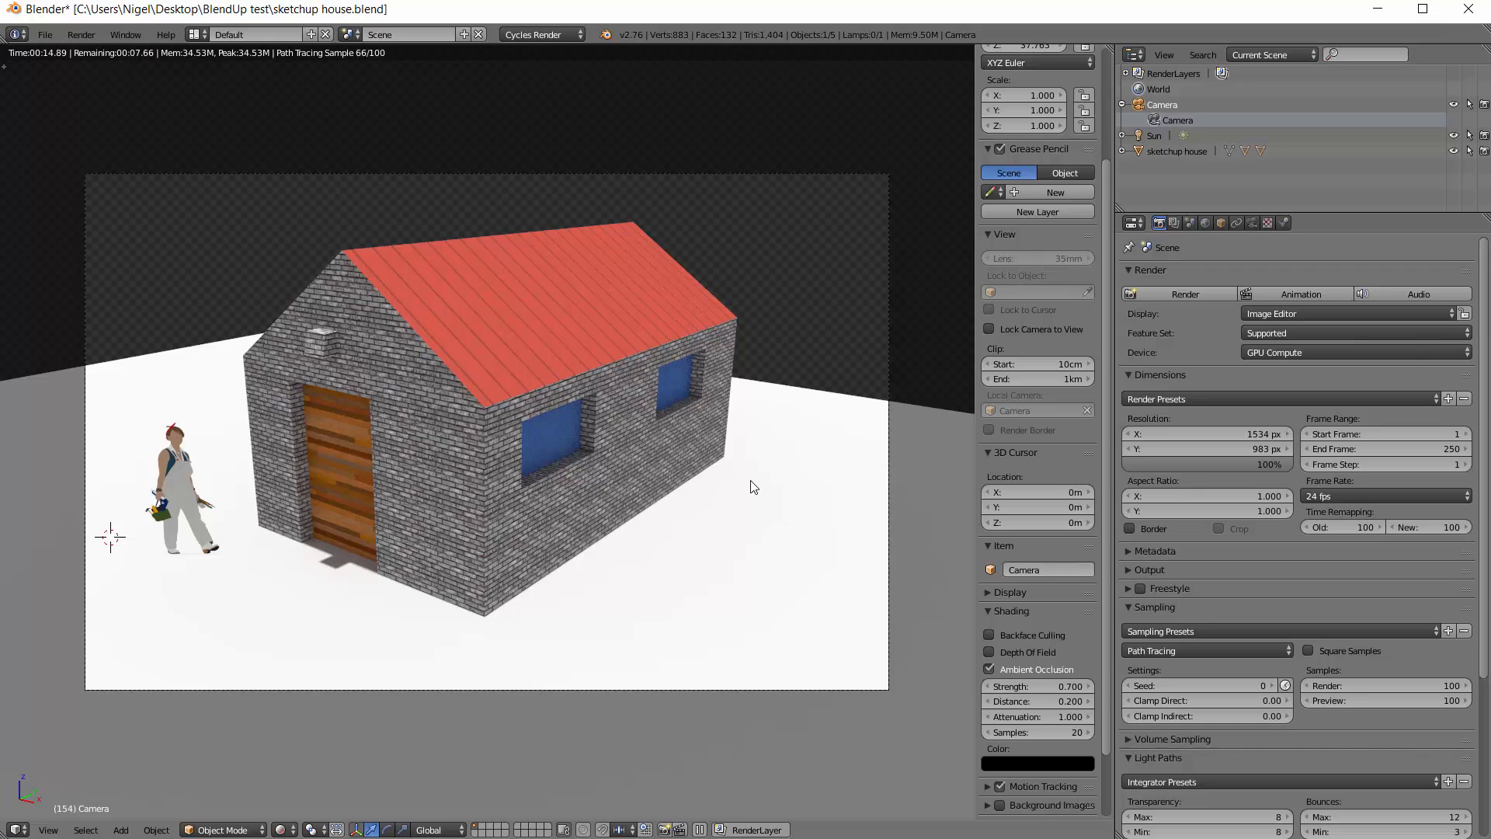
# - Change the viewport shading to Material and select the Sun lamp above the figure
pyautogui.click(296, 829)
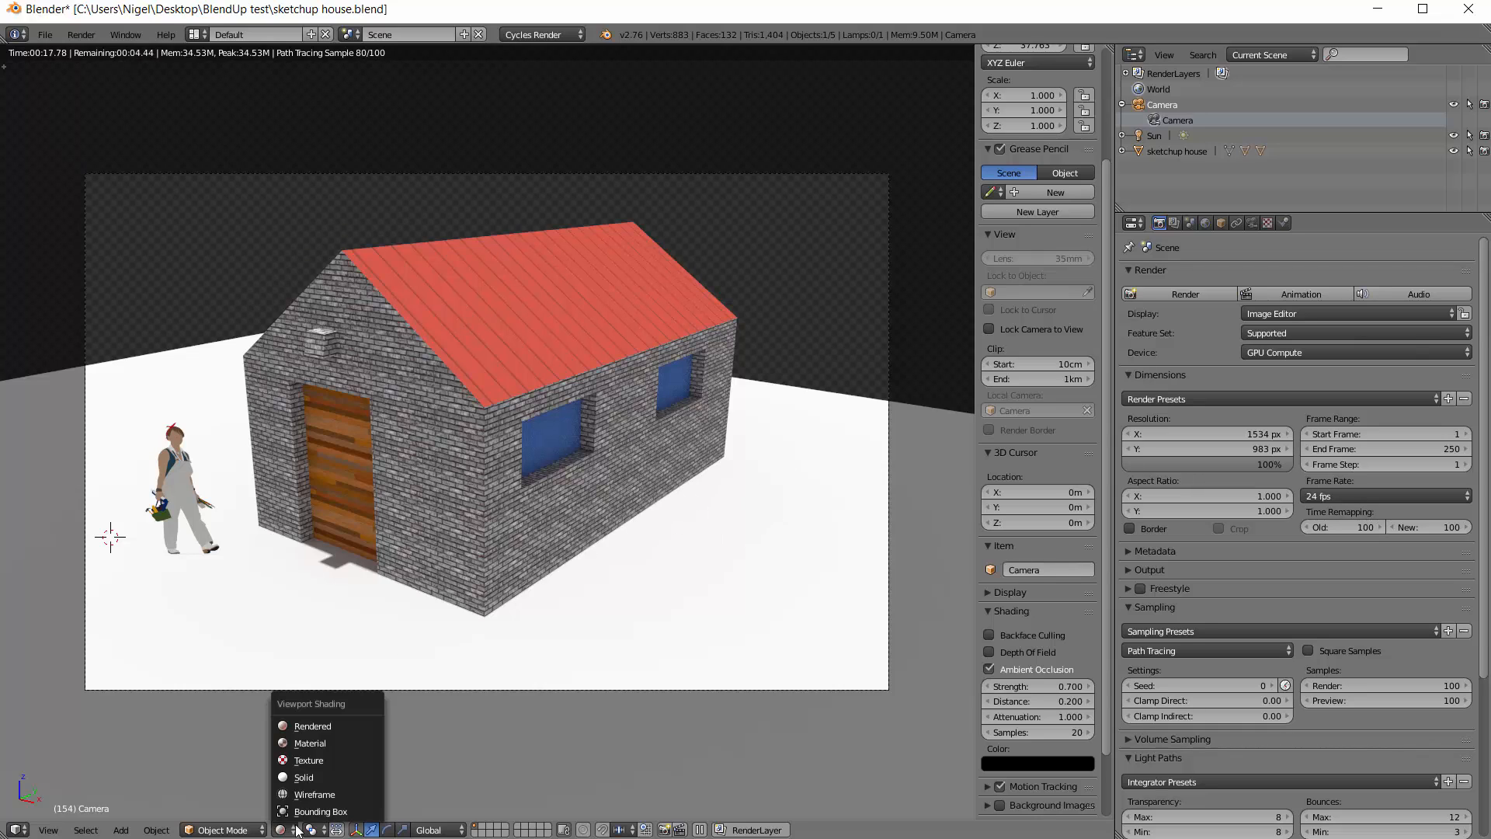
pyautogui.click(323, 743)
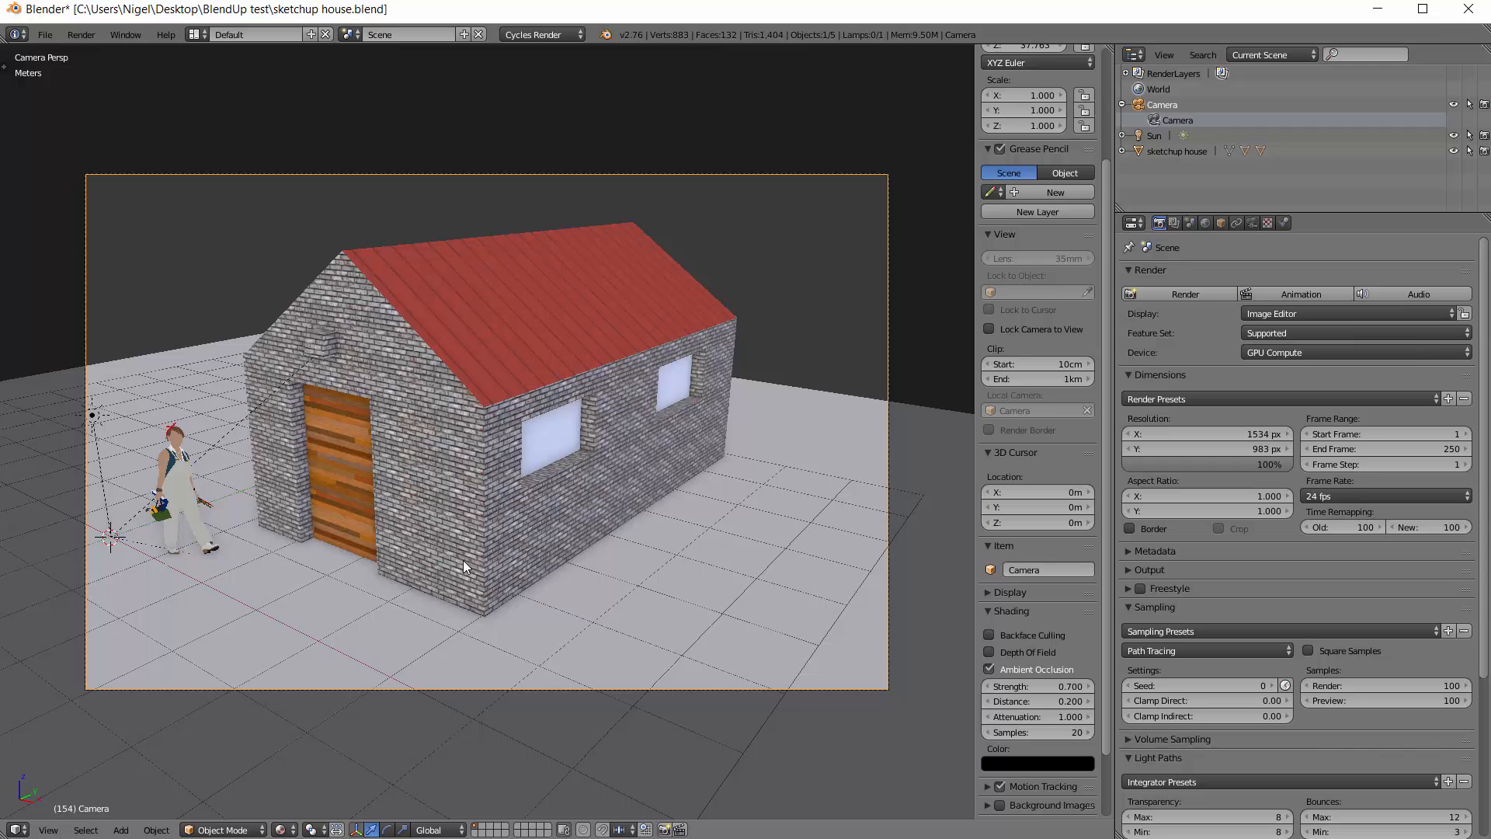
pyautogui.rightClick(269, 492)
pyautogui.moveTo(268, 491); pyautogui.dragTo(480, 523, button='middle')
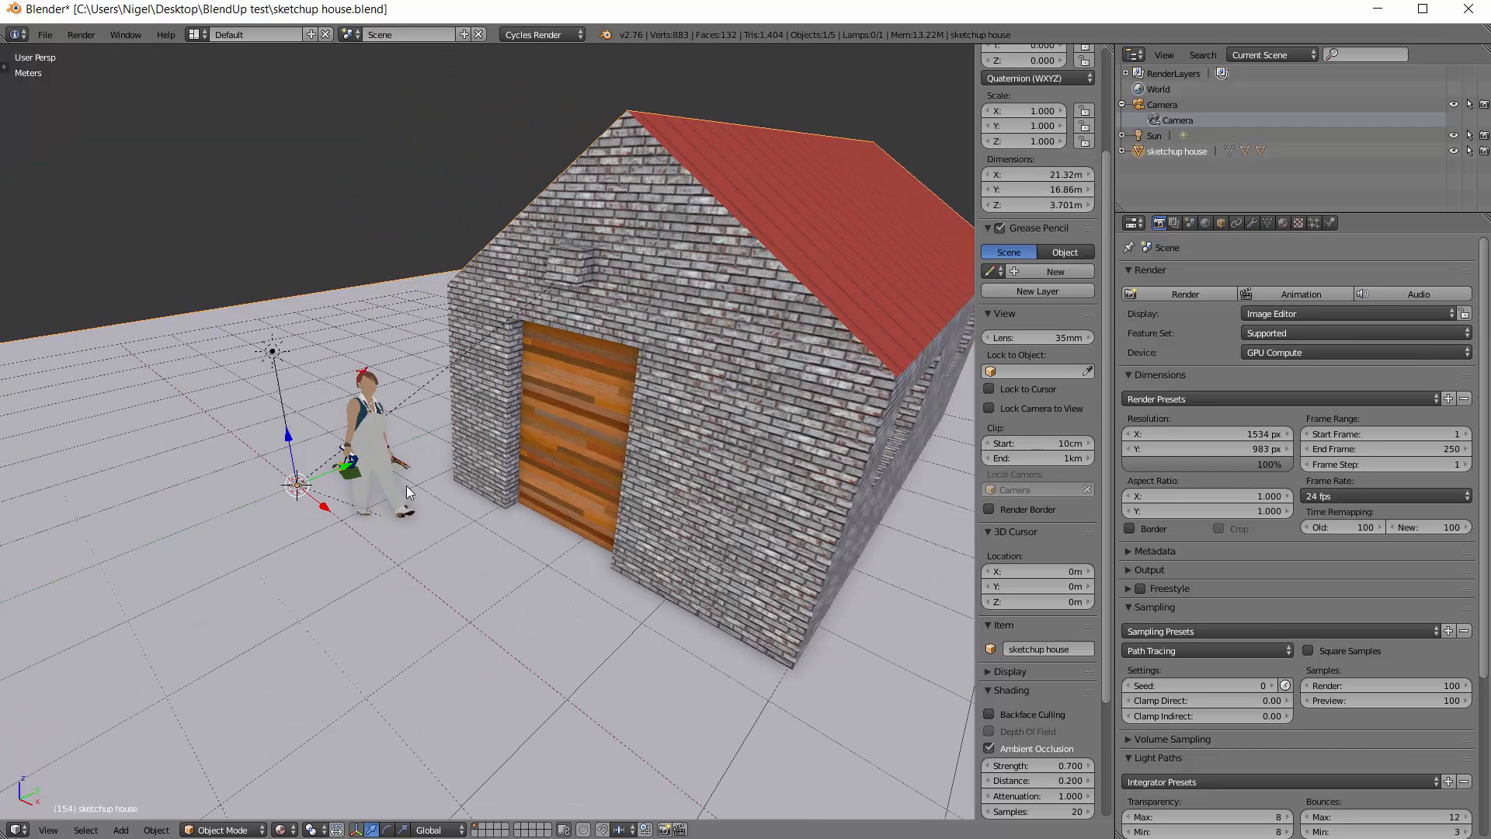
pyautogui.rightClick(271, 355)
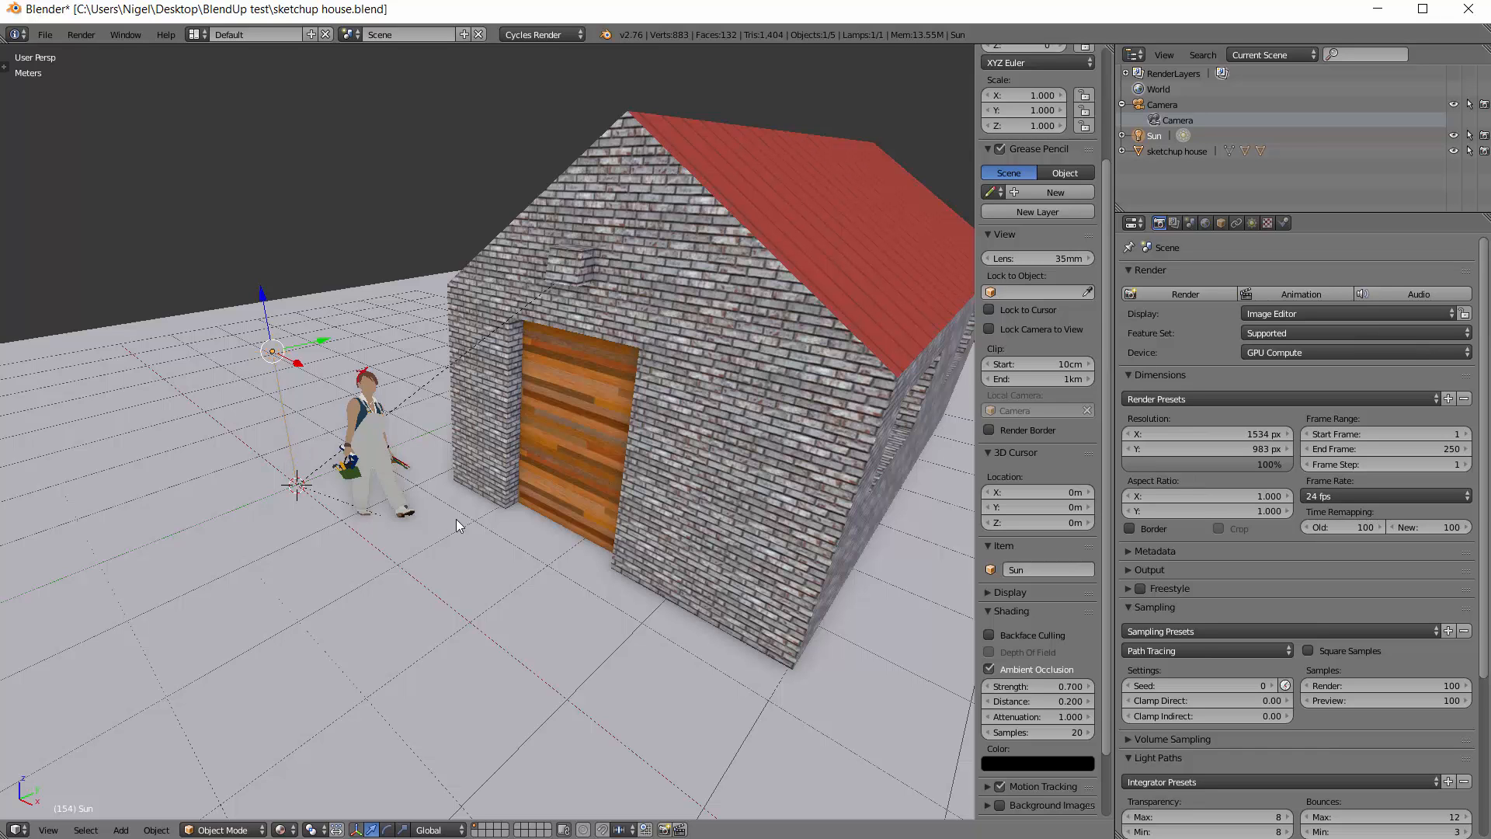
# - Rotate the Sun lamp so its light falls on the door side of the house
pyautogui.moveTo(577, 580); pyautogui.dragTo(557, 539, button='middle')
pyautogui.scroll(-3, 557, 542)
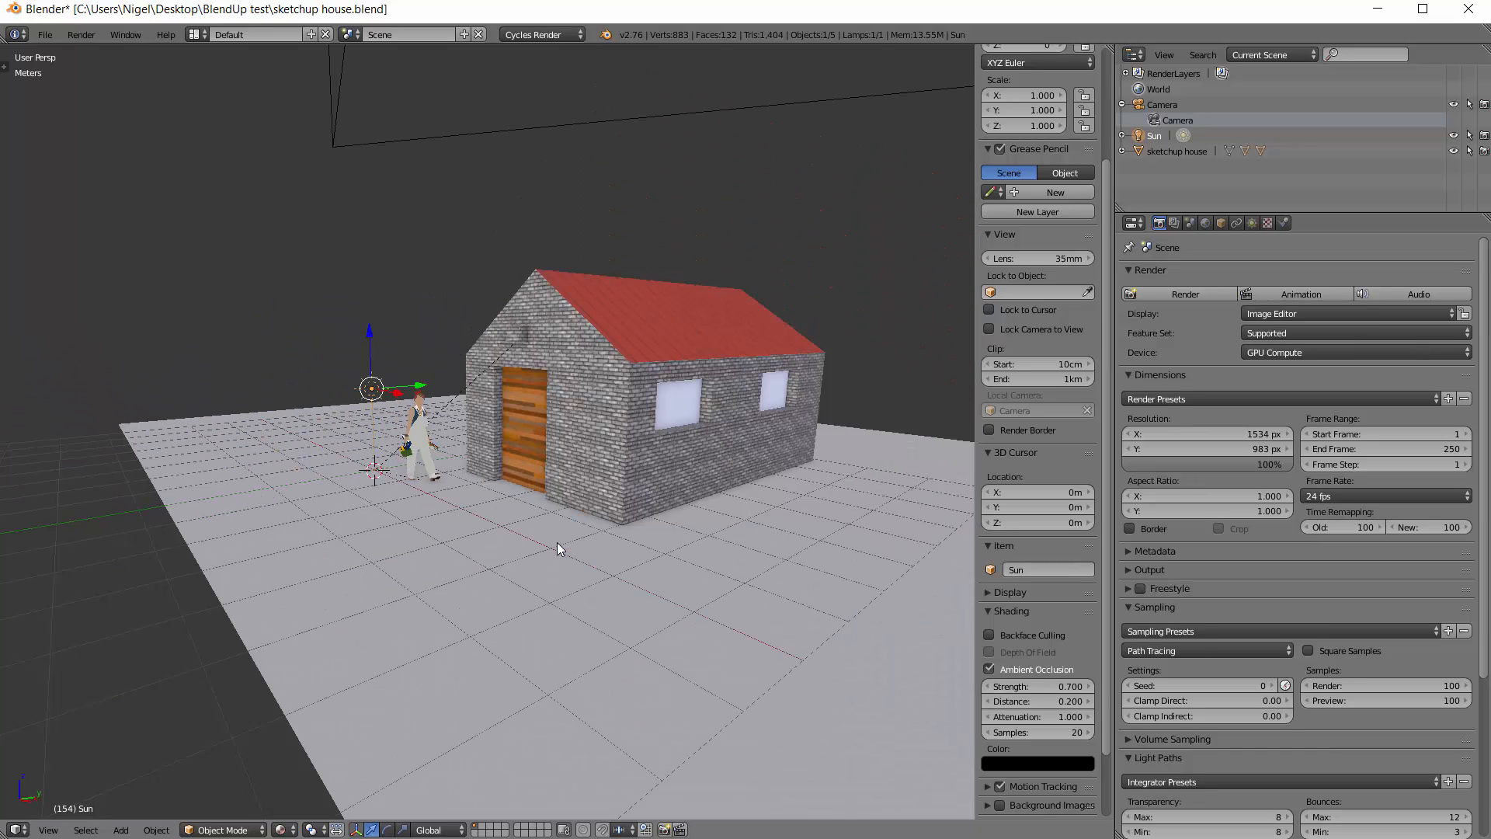
pyautogui.press('r')
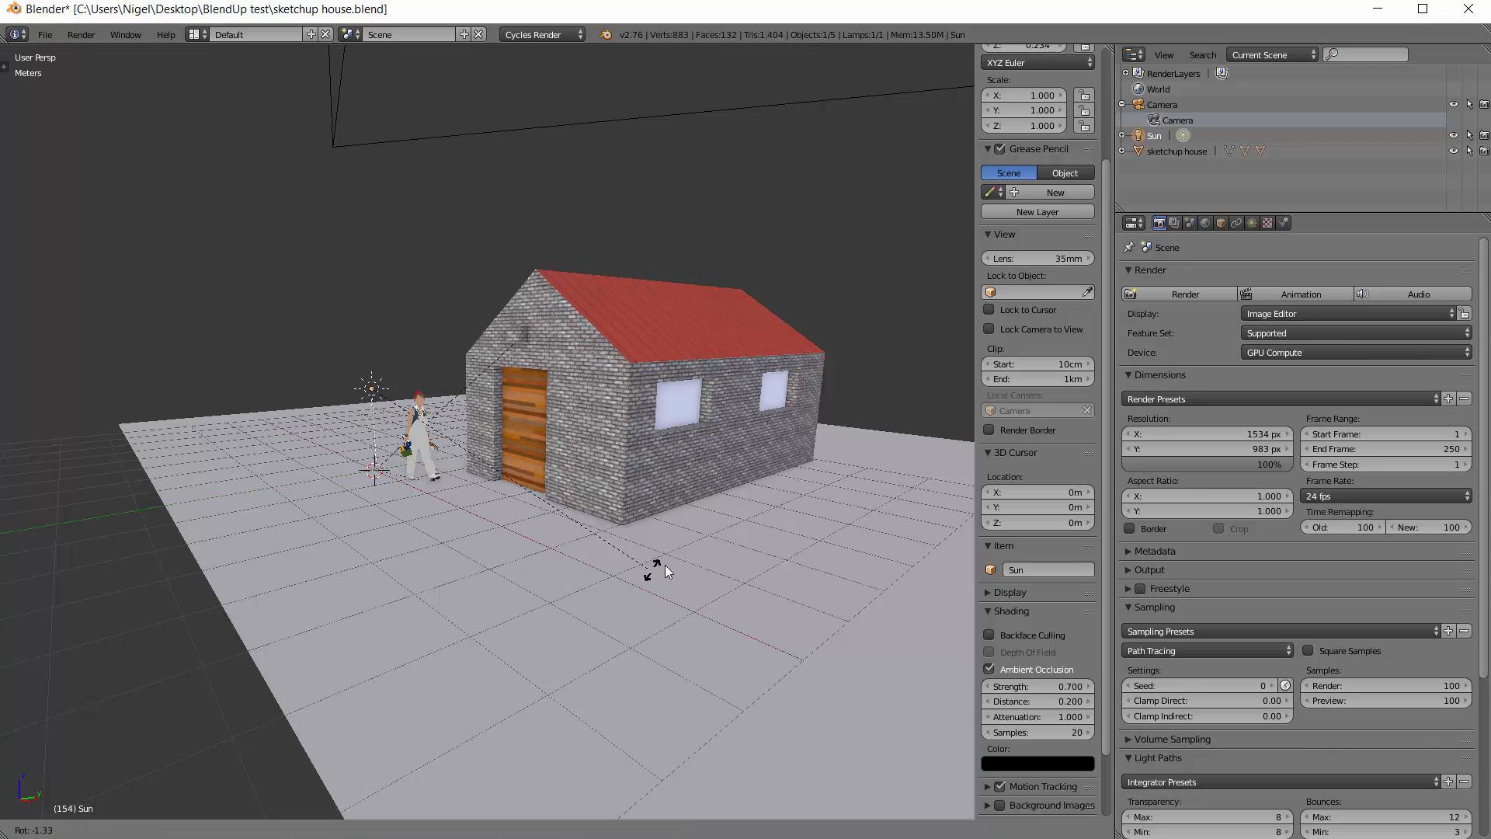
pyautogui.click(629, 236)
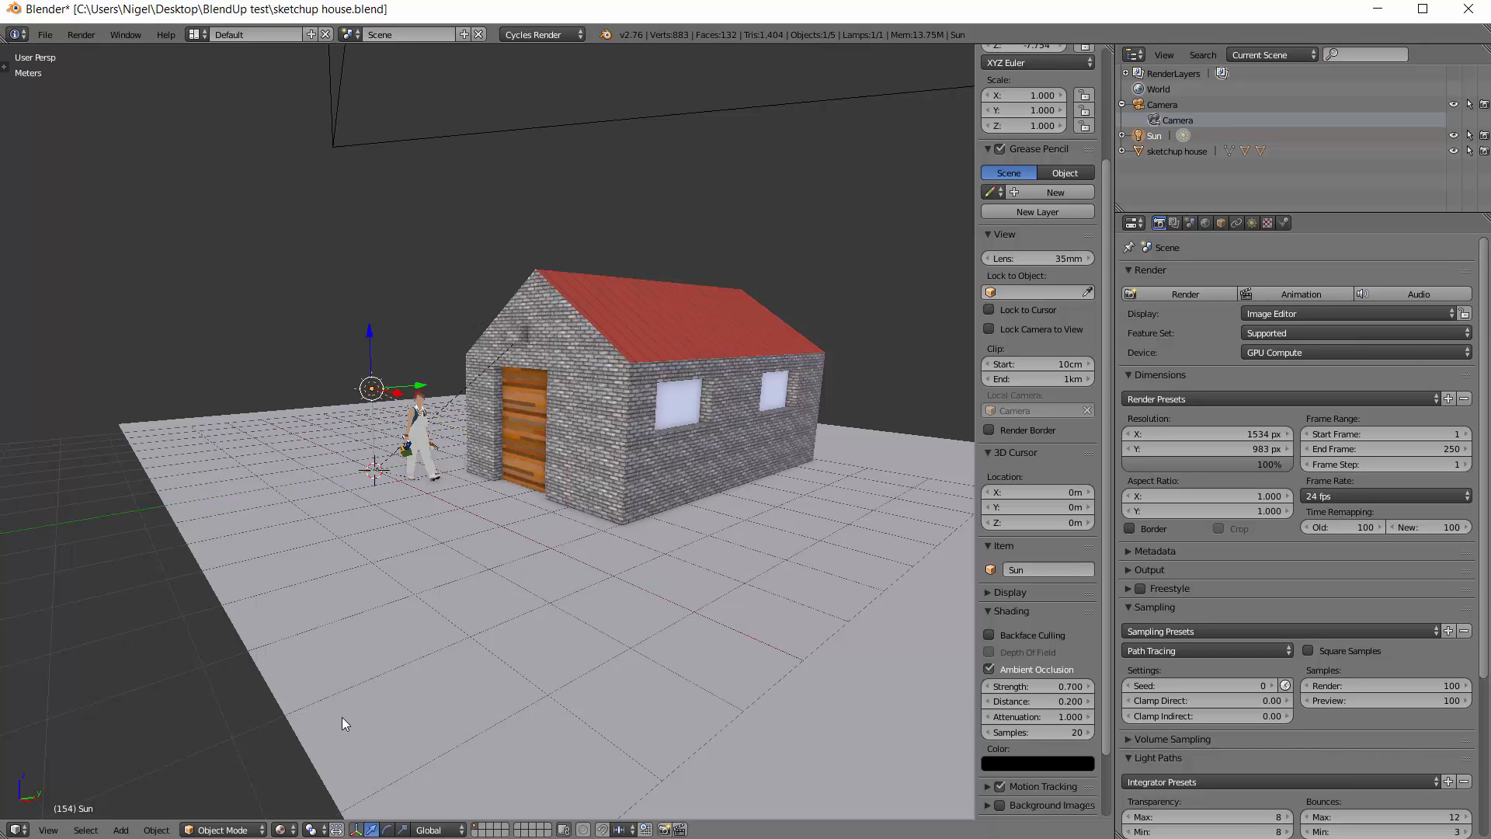
# - Display the viewport in Rendered shading and view the sunlit house and its shadow from the front corner
pyautogui.click(281, 830)
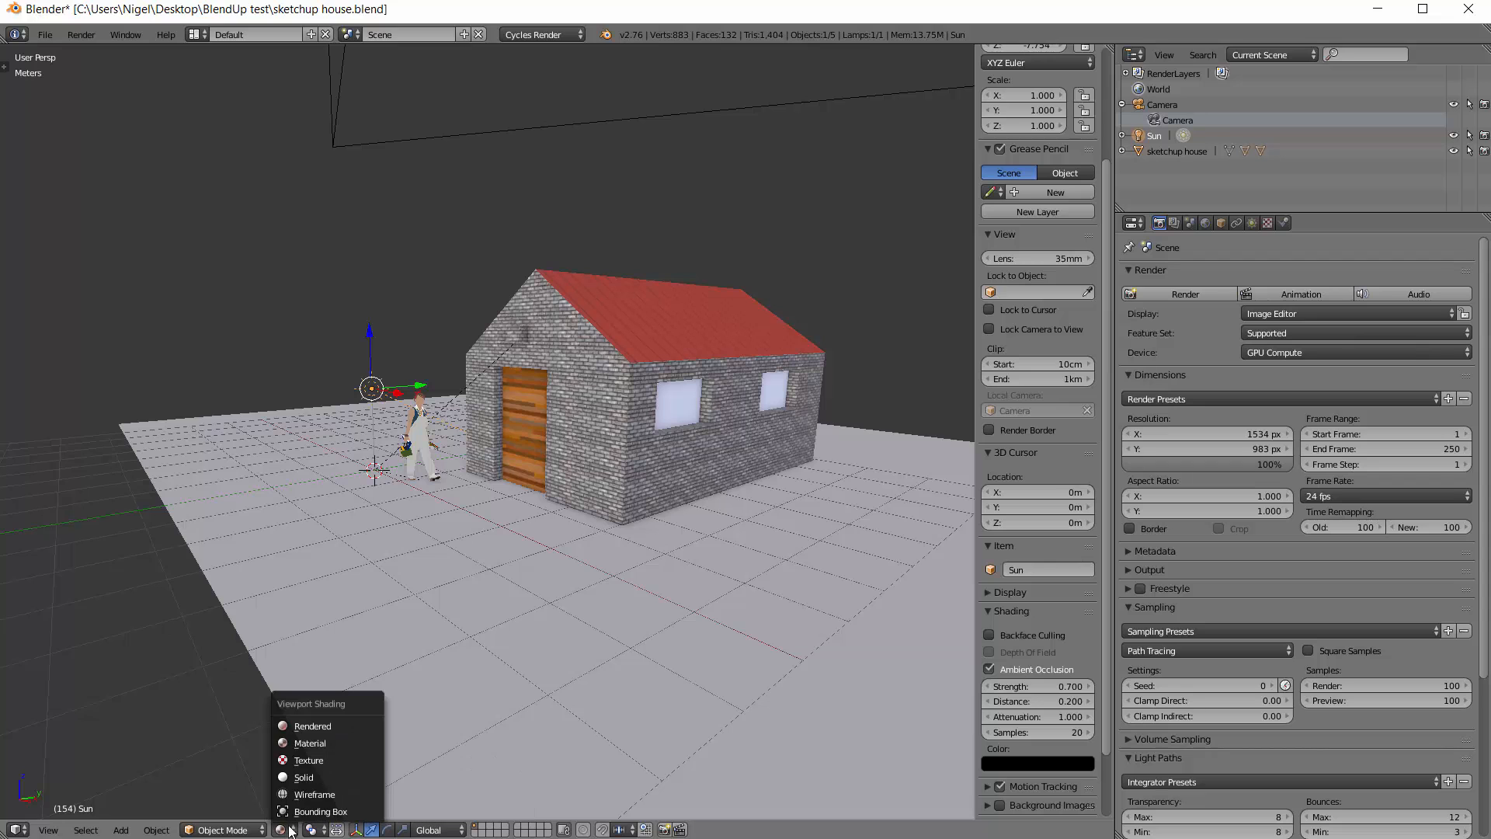
pyautogui.click(306, 727)
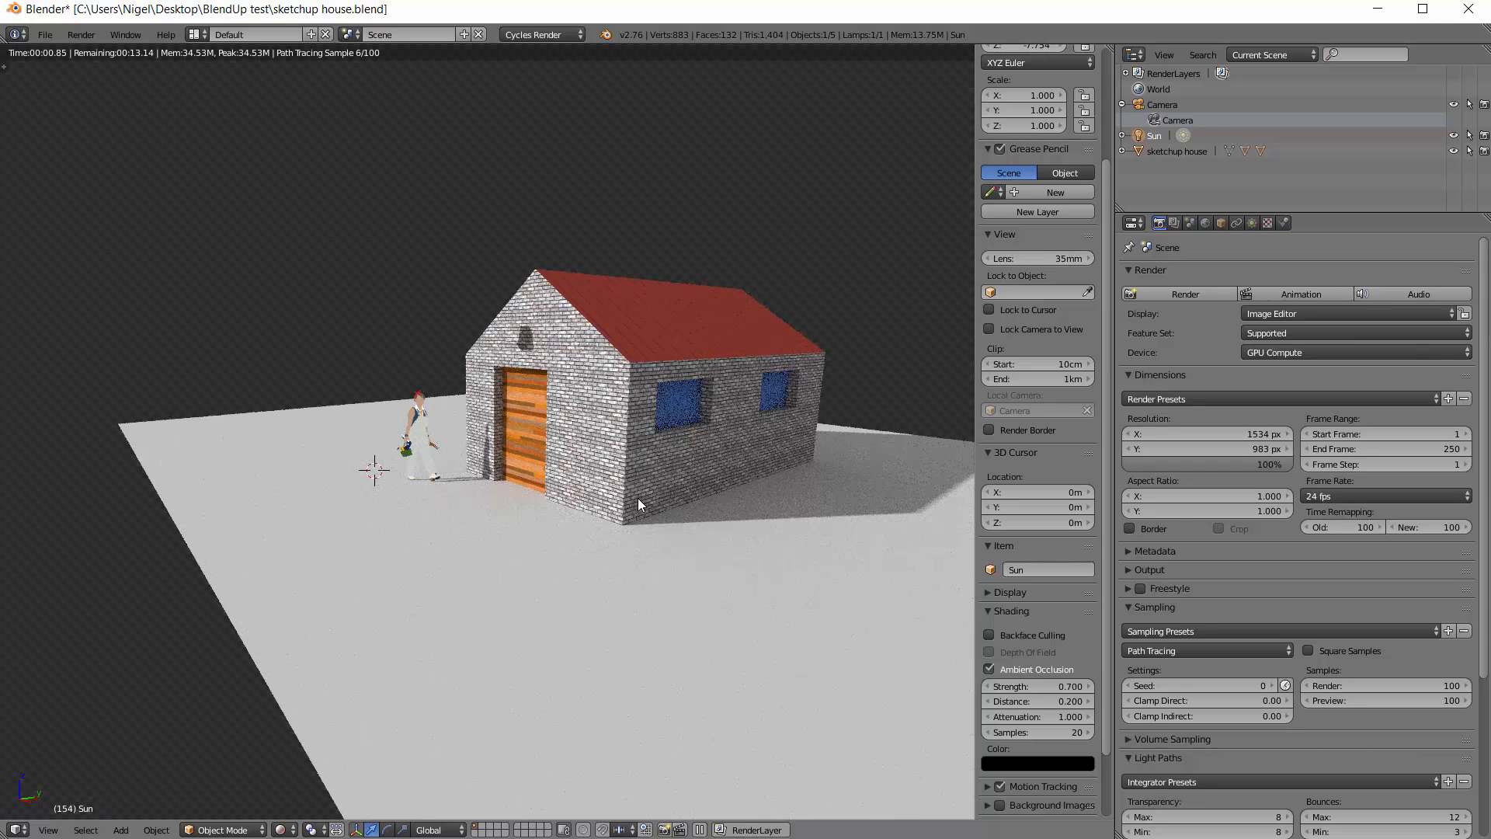
pyautogui.moveTo(613, 512); pyautogui.dragTo(669, 618, button='middle')
pyautogui.scroll(3, 525, 562)
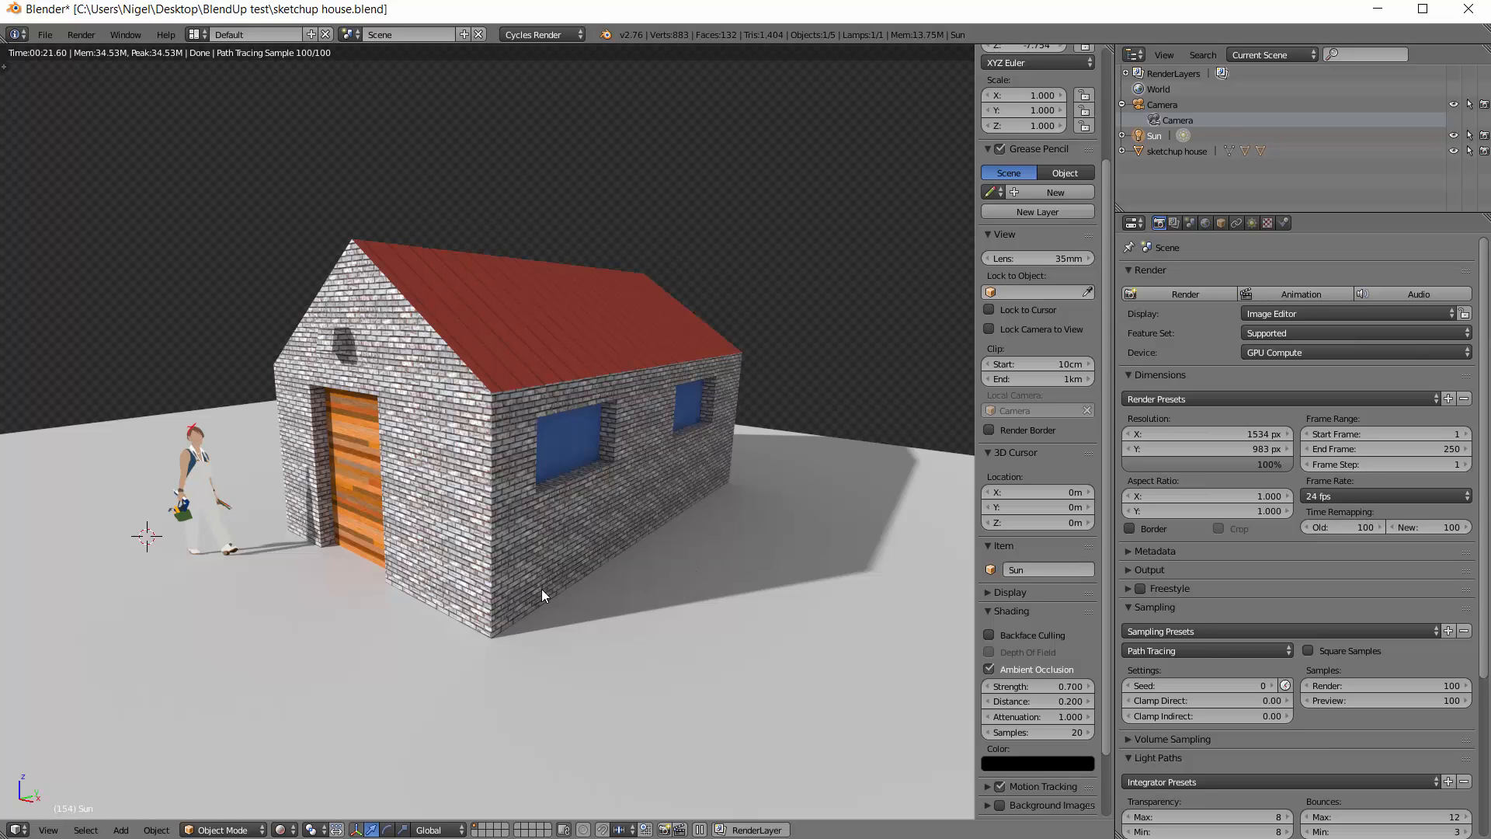
pyautogui.moveTo(543, 589)
pyautogui.mouseDown(button='middle')
pyautogui.moveTo(533, 544)
pyautogui.moveTo(532, 574)
pyautogui.mouseUp(button='middle')
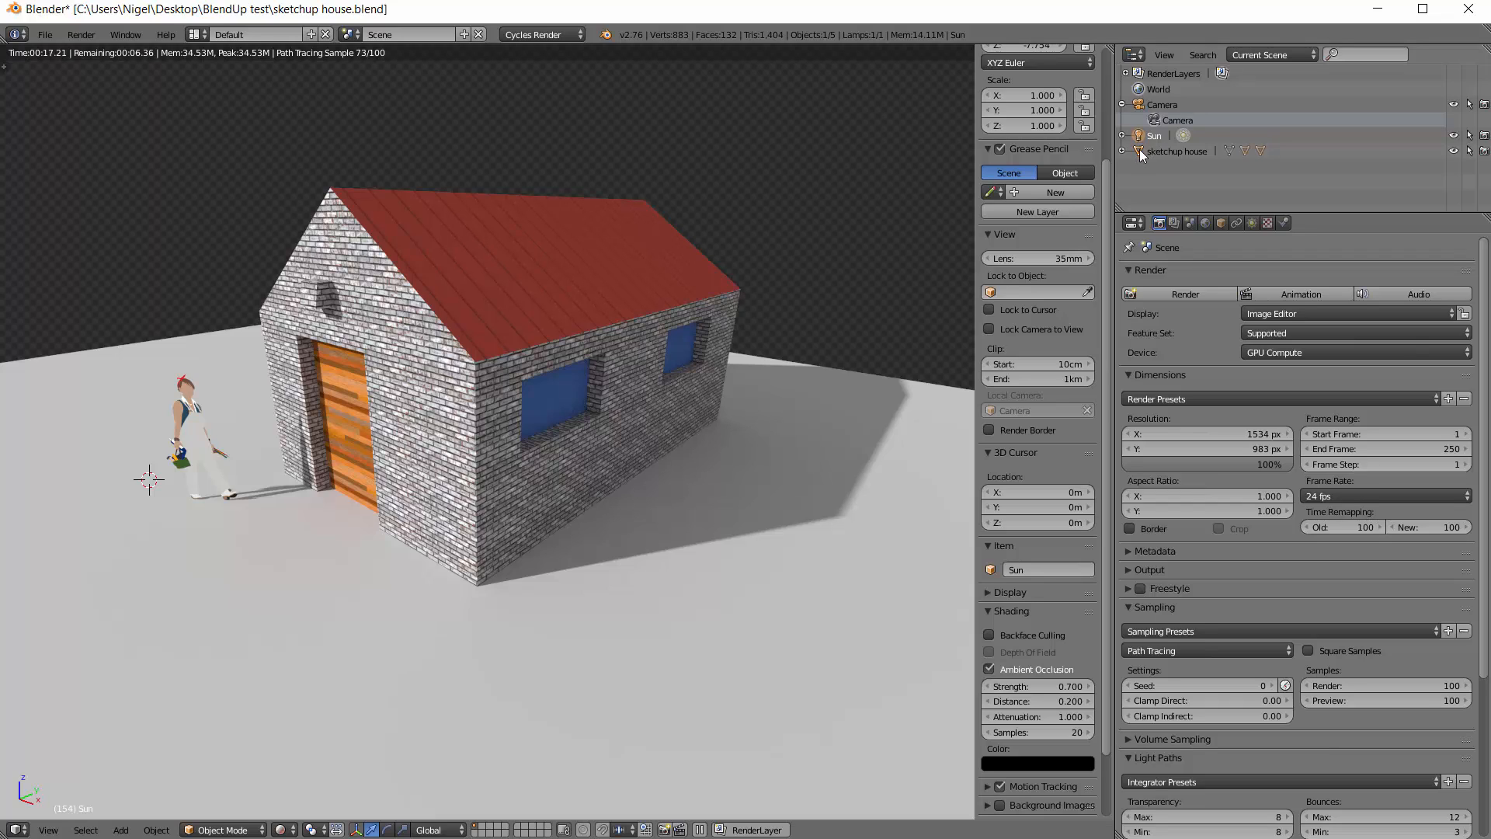
# - Set the Sun lamp's colour to blue (R 0.049, G 0.187, B 1.000) and its strength to 1
pyautogui.click(1252, 223)
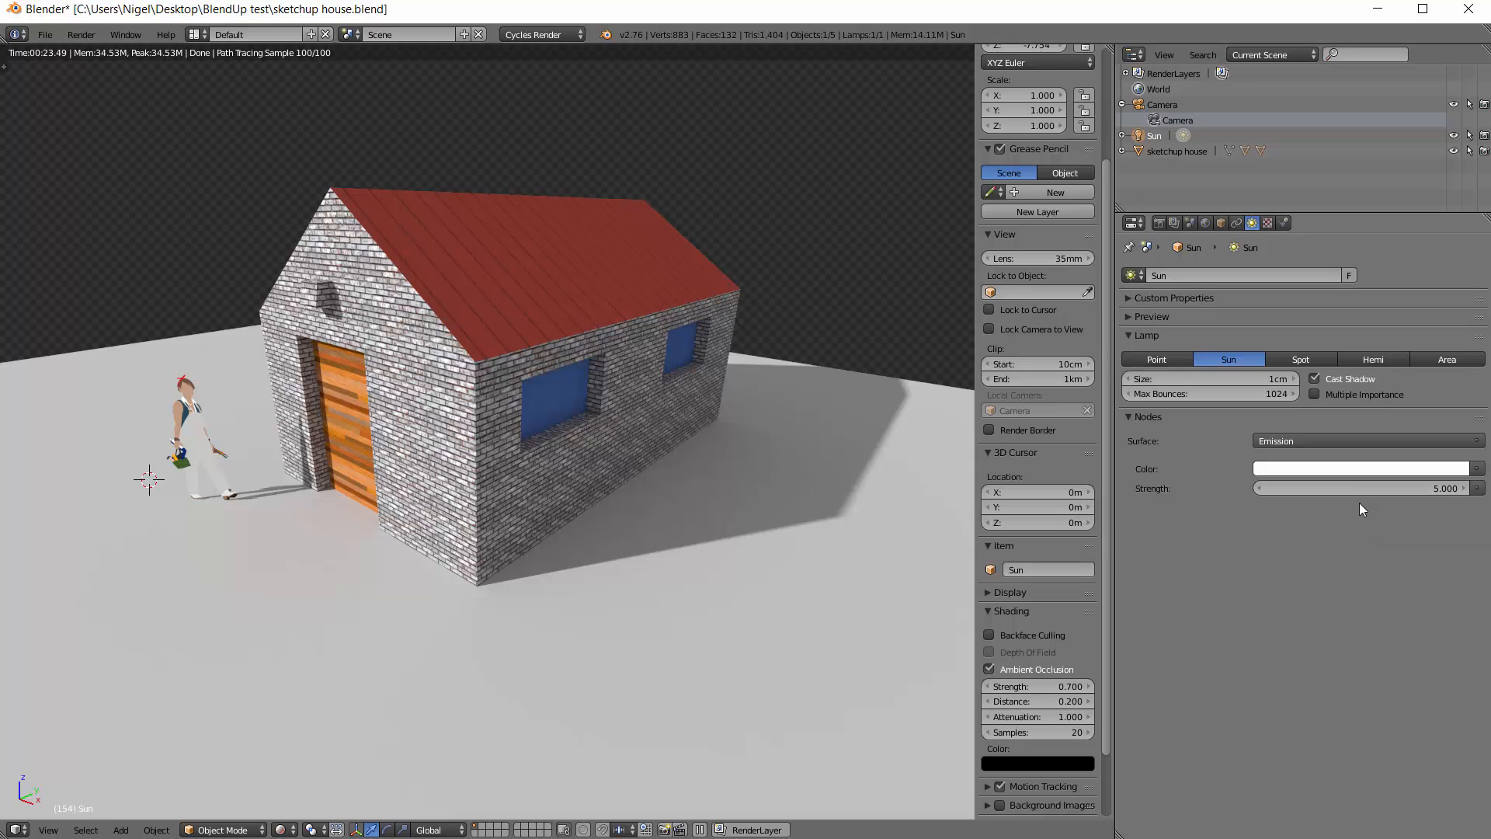
pyautogui.click(1308, 470)
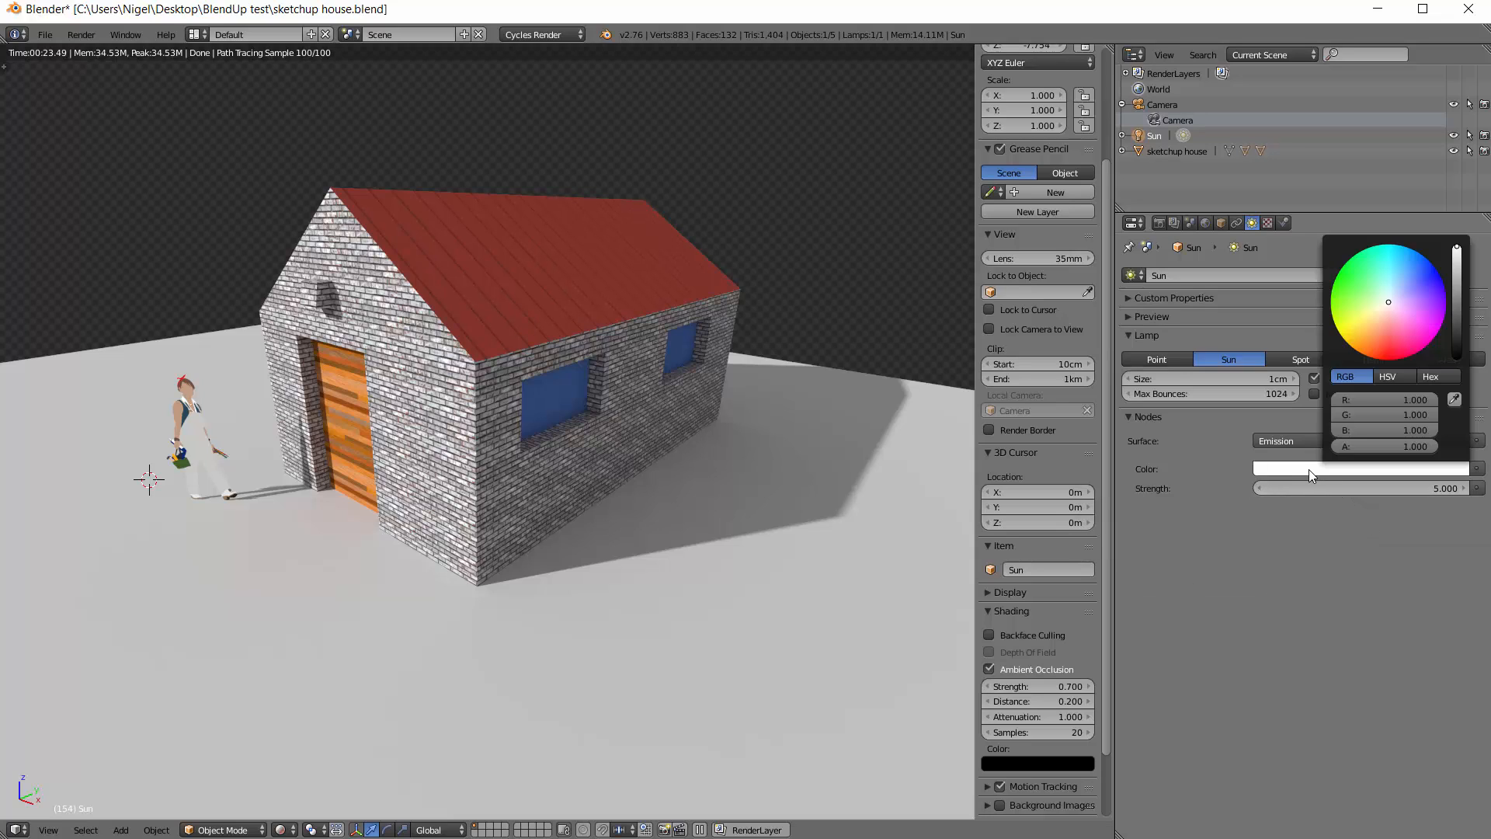
pyautogui.click(1418, 269)
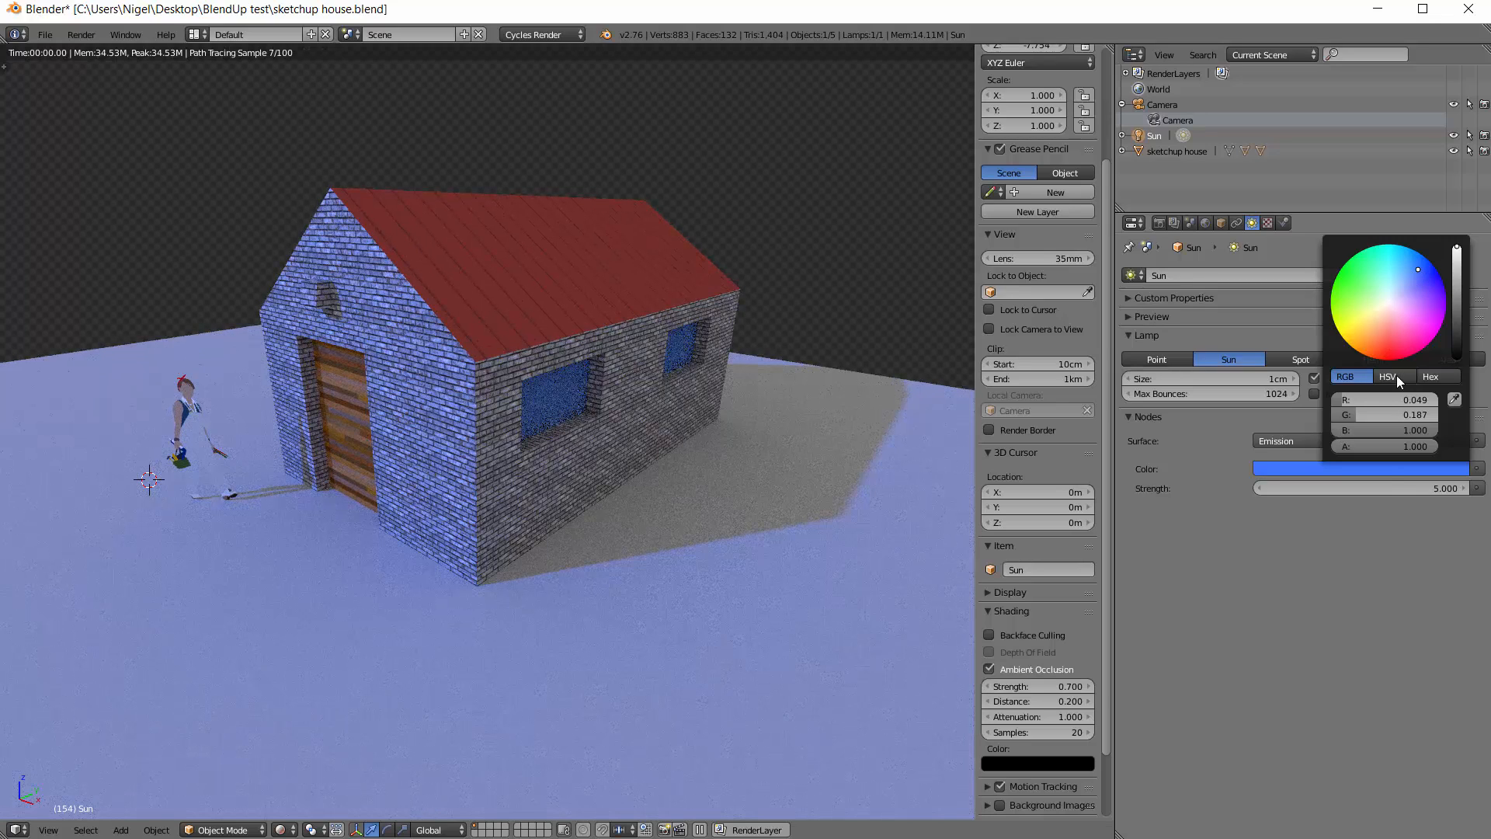
pyautogui.click(1384, 487)
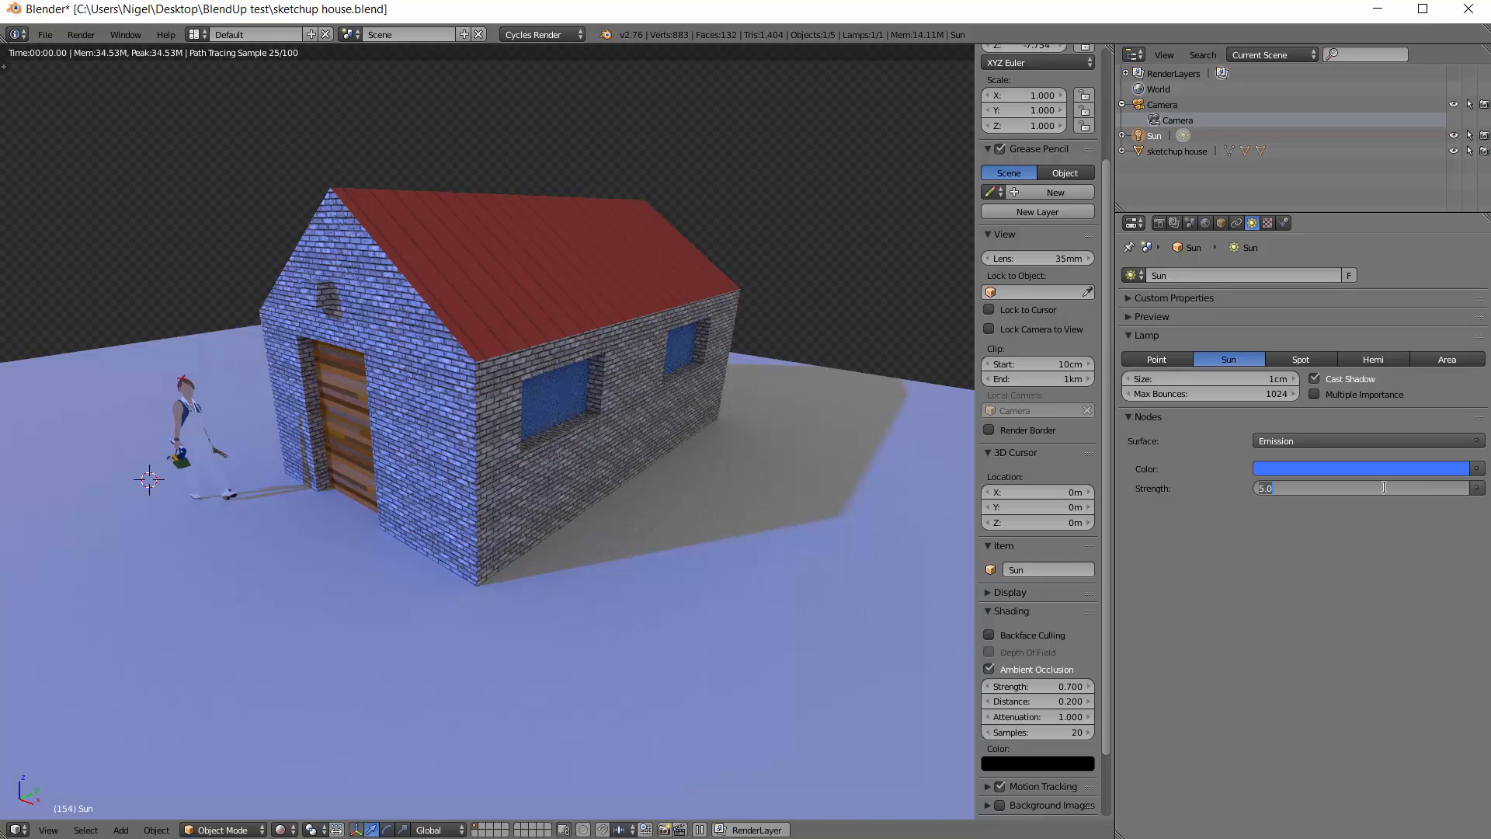
pyautogui.write('1')
pyautogui.press('Return')
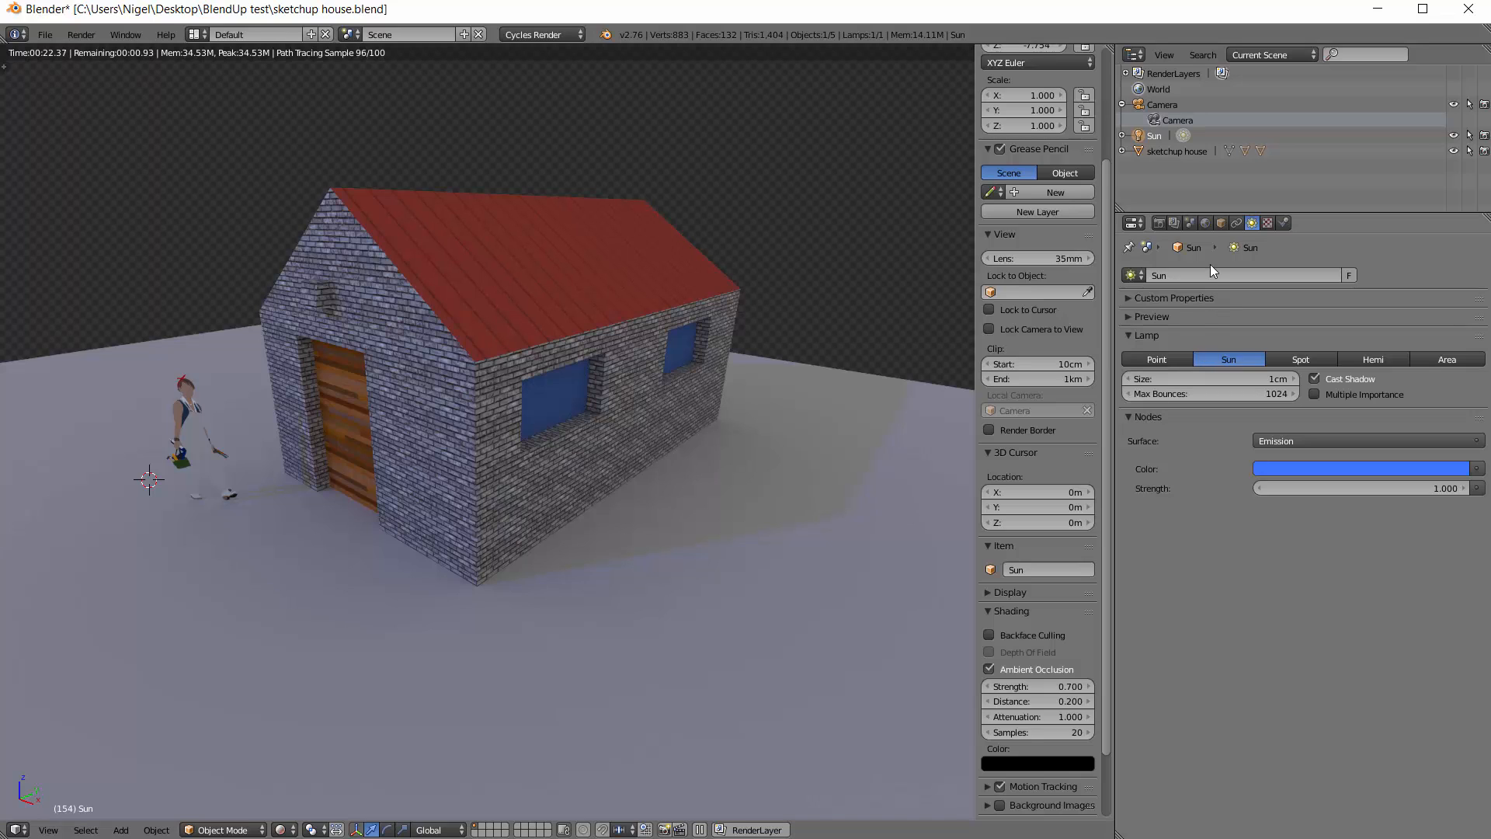
# - Lower the world background strength to 0 and raise it back to 0.2
pyautogui.click(1206, 223)
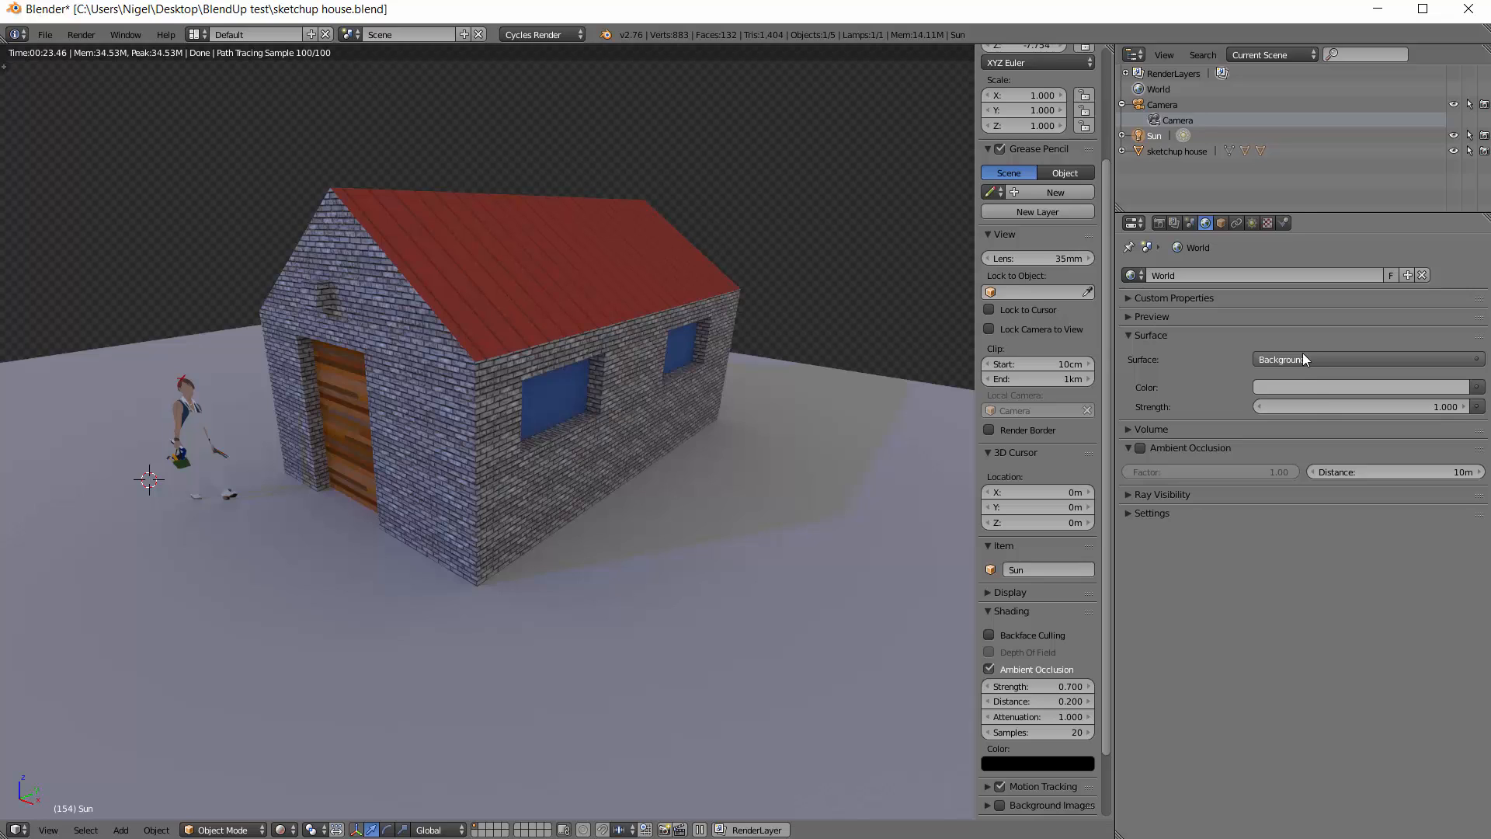
pyautogui.click(1337, 409)
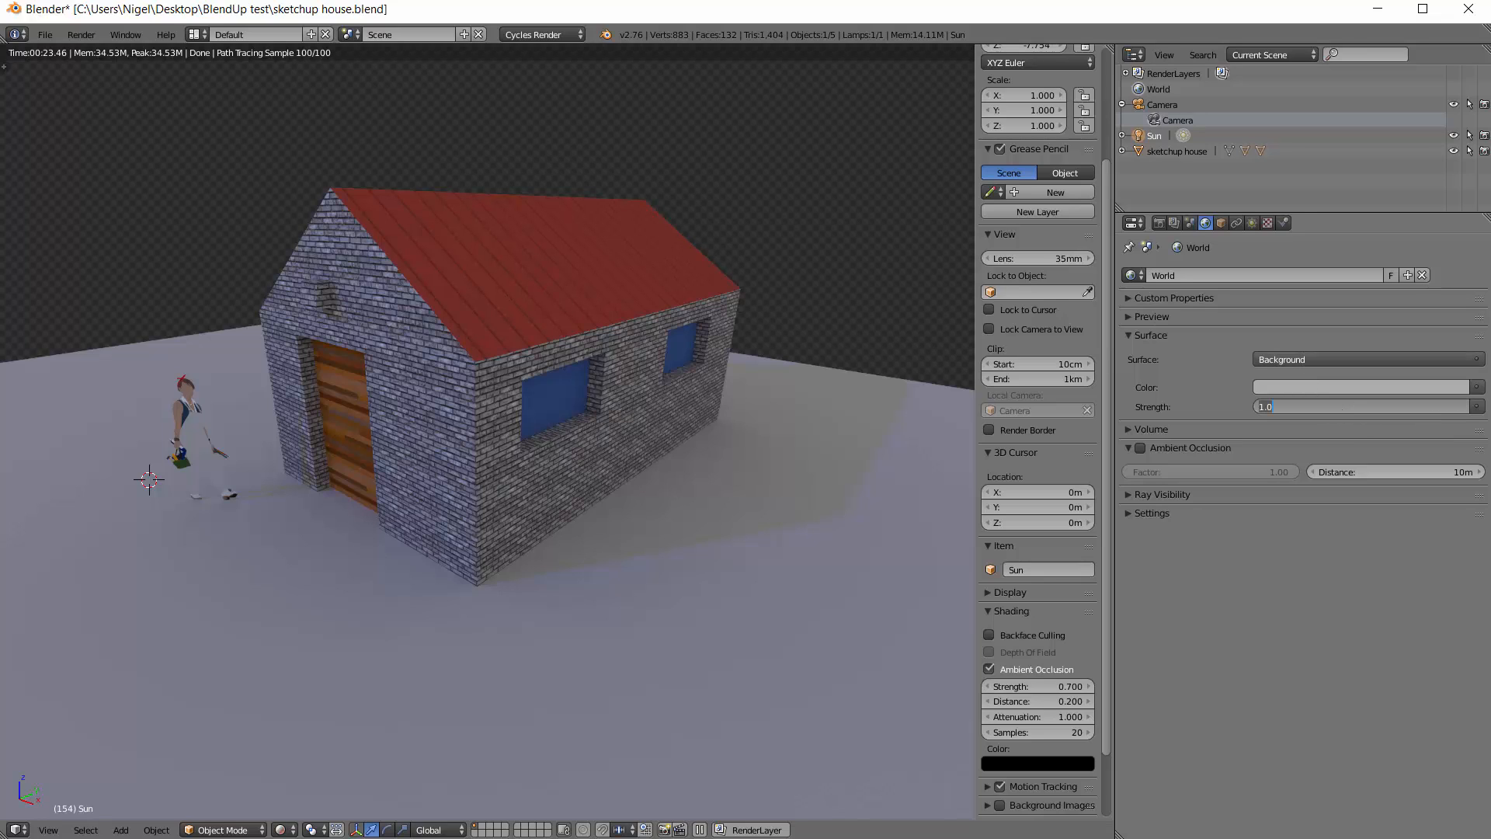
pyautogui.write('0')
pyautogui.press('Return')
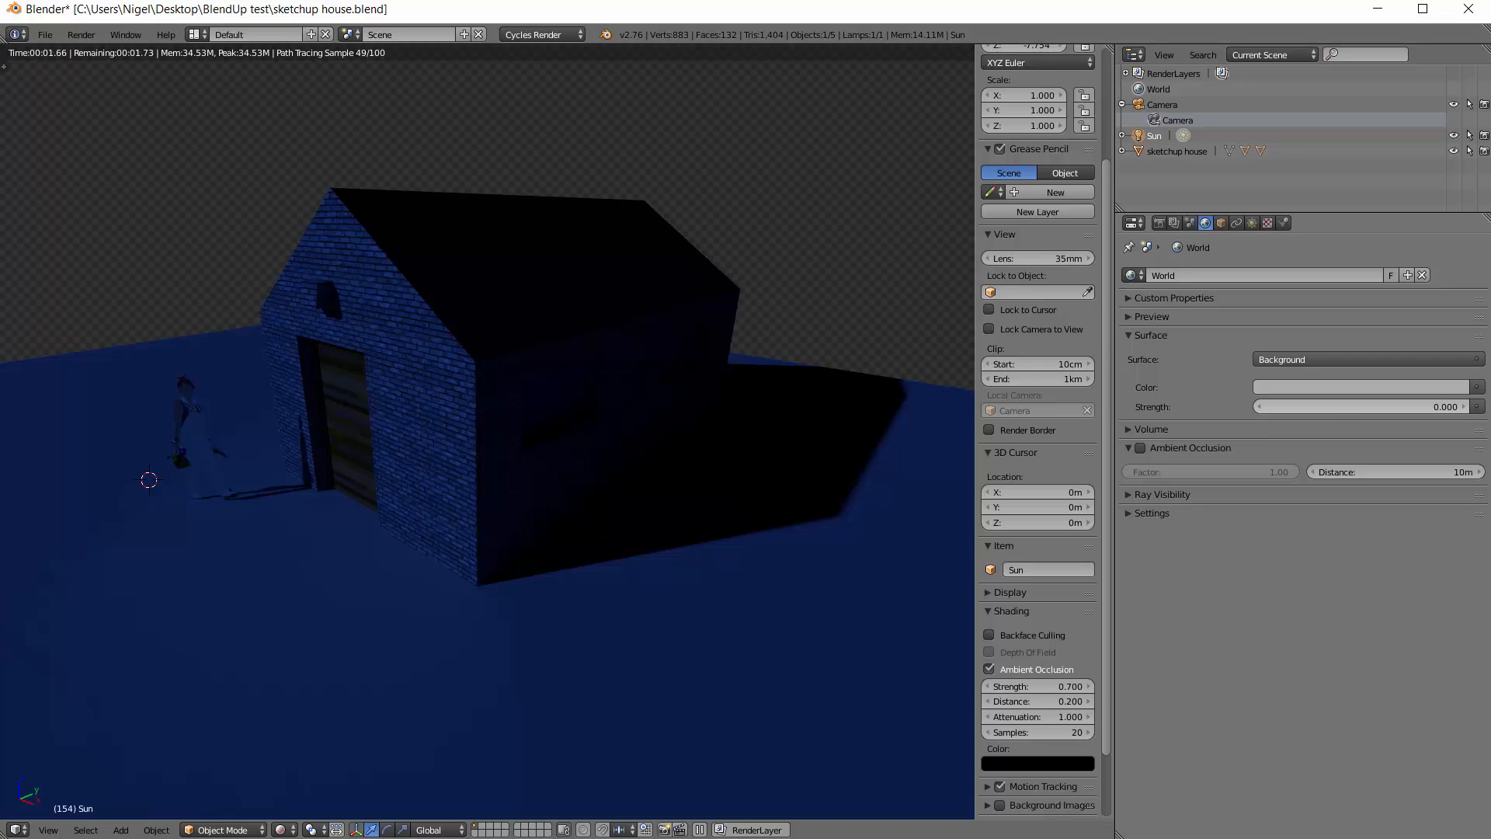
pyautogui.click(1340, 407)
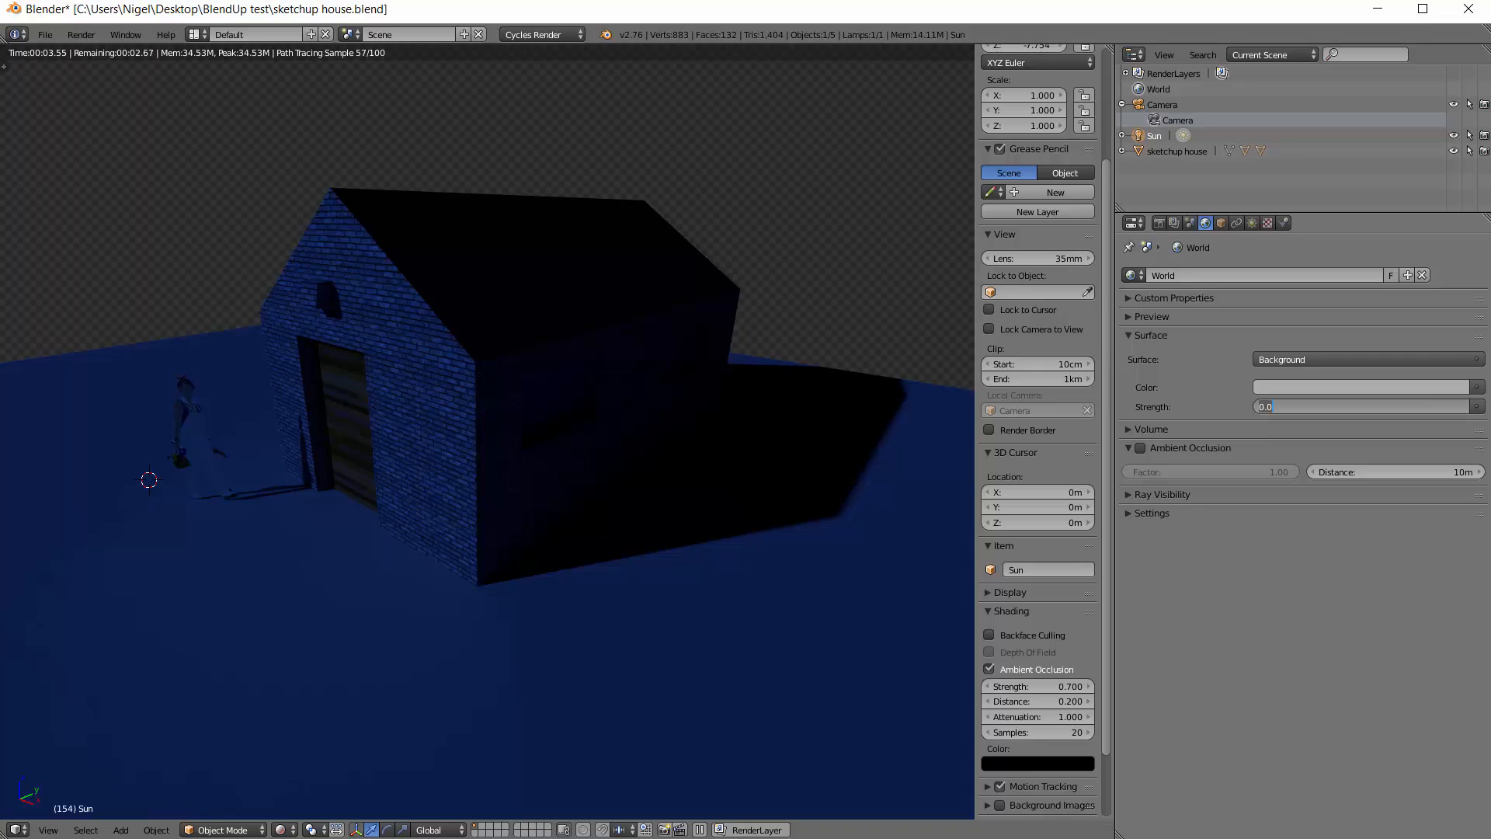
pyautogui.write('0.2')
pyautogui.press('Return')
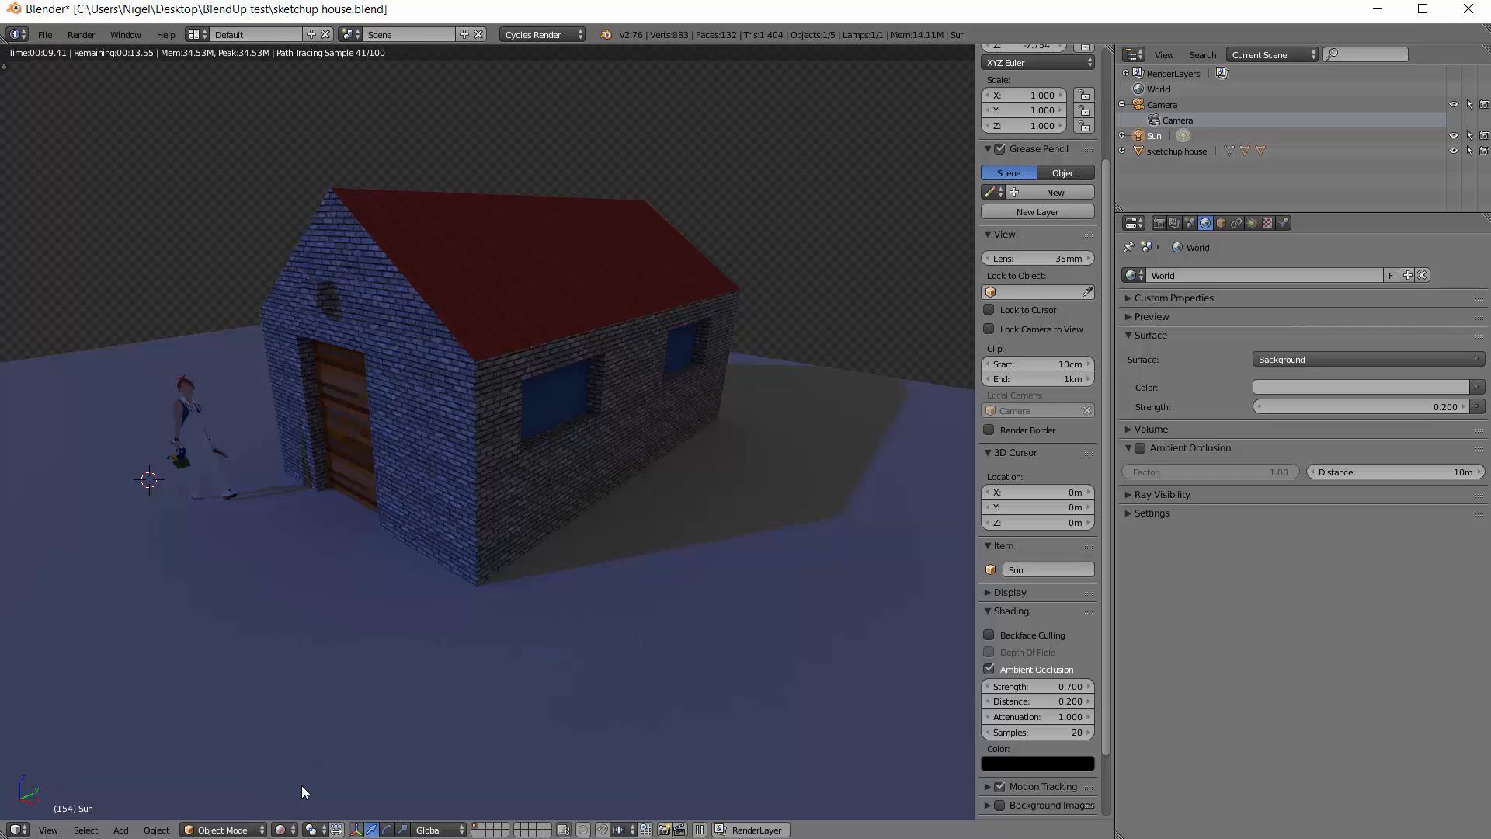
# - Change the viewport shading to Material and add a Point lamp to the scene
pyautogui.click(294, 830)
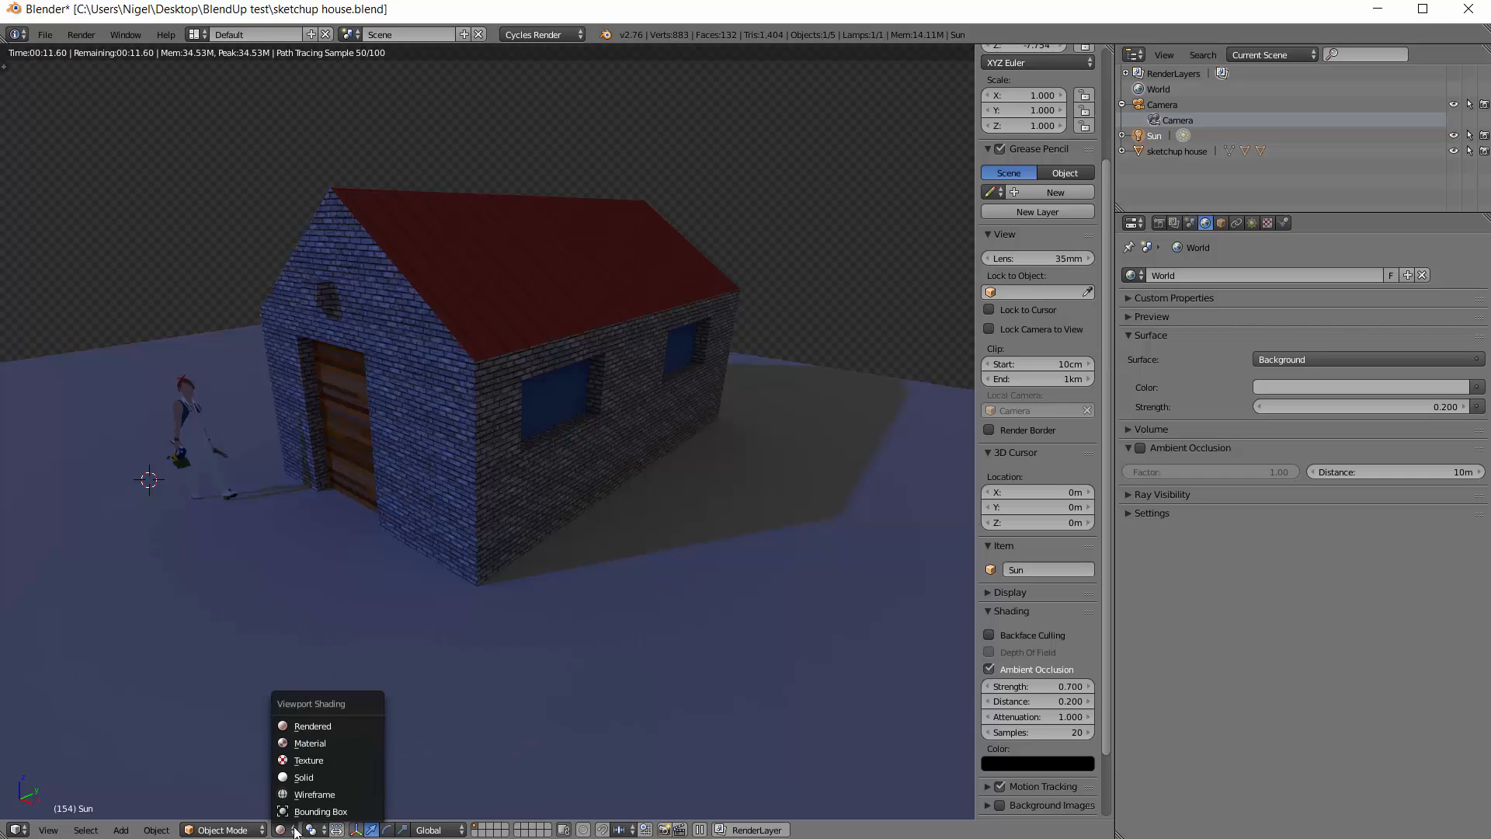
pyautogui.click(301, 742)
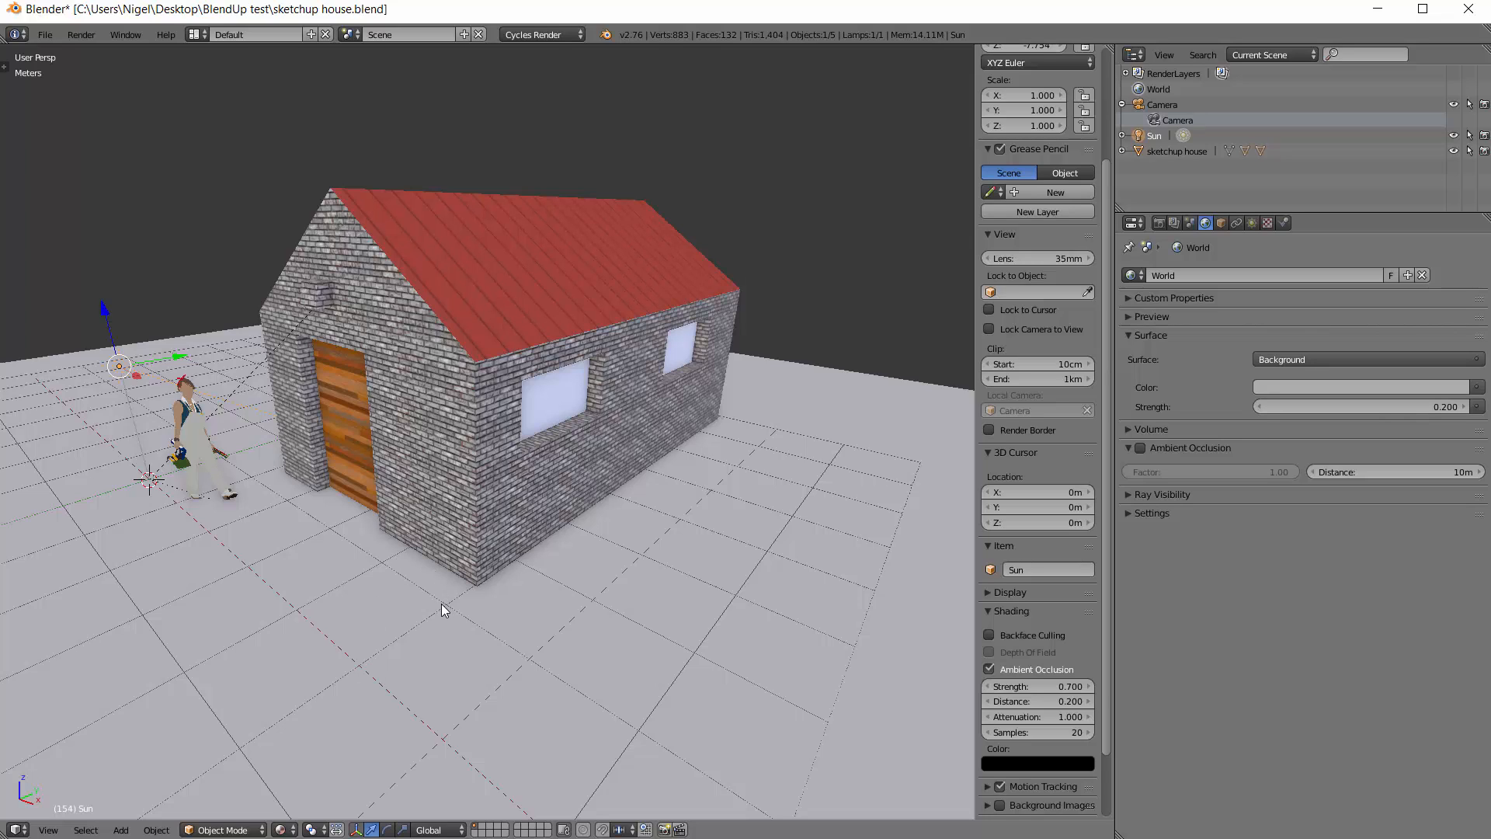
pyautogui.hotkey('shift', 'a')
pyautogui.moveTo(442, 610)
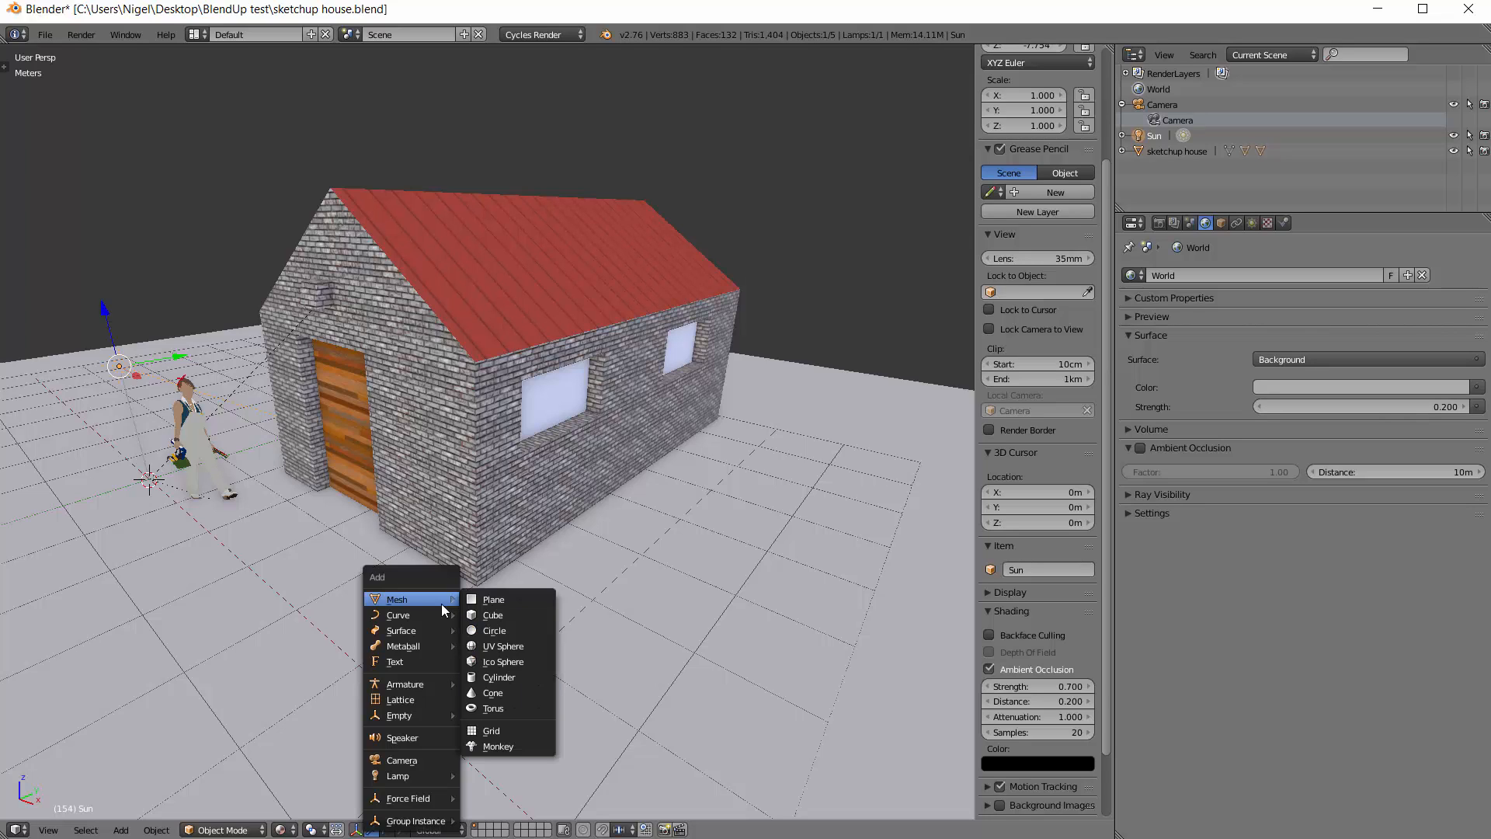
pyautogui.moveTo(449, 776)
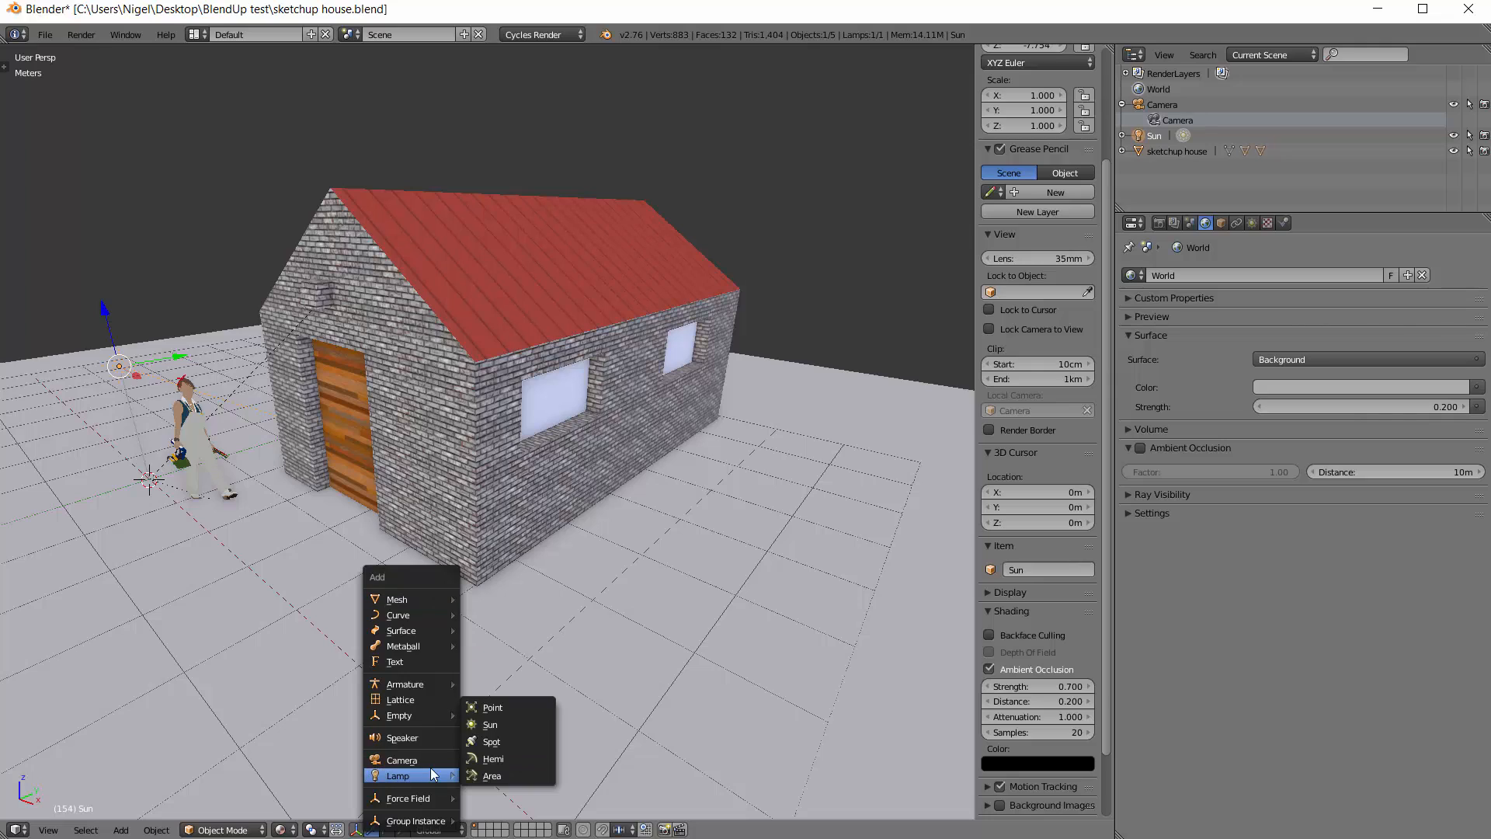
pyautogui.click(494, 708)
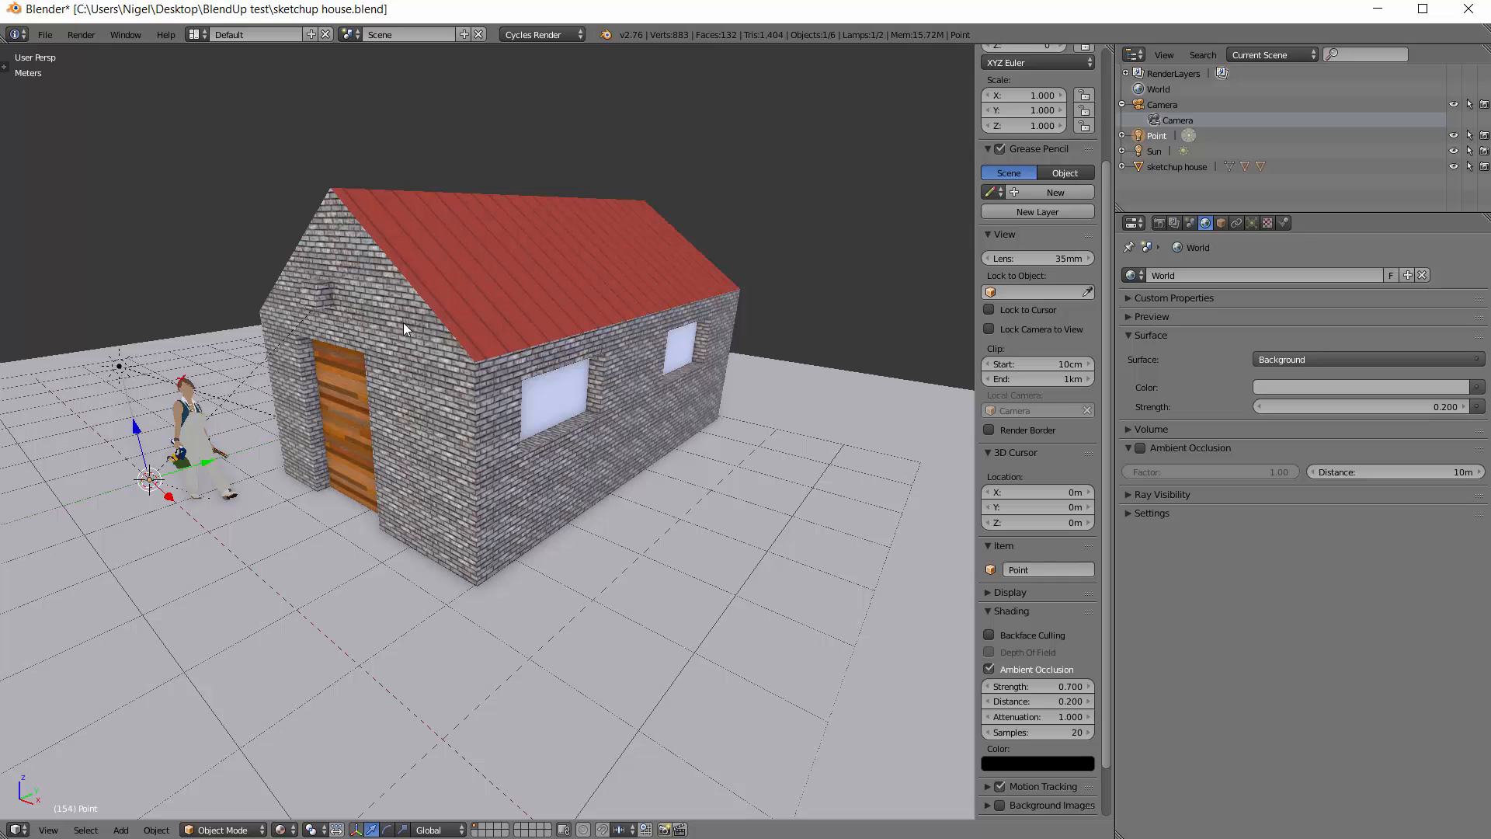
# - In the front orthographic view, move the Point lamp onto the small brick fixture above the door
pyautogui.press('KP_5')
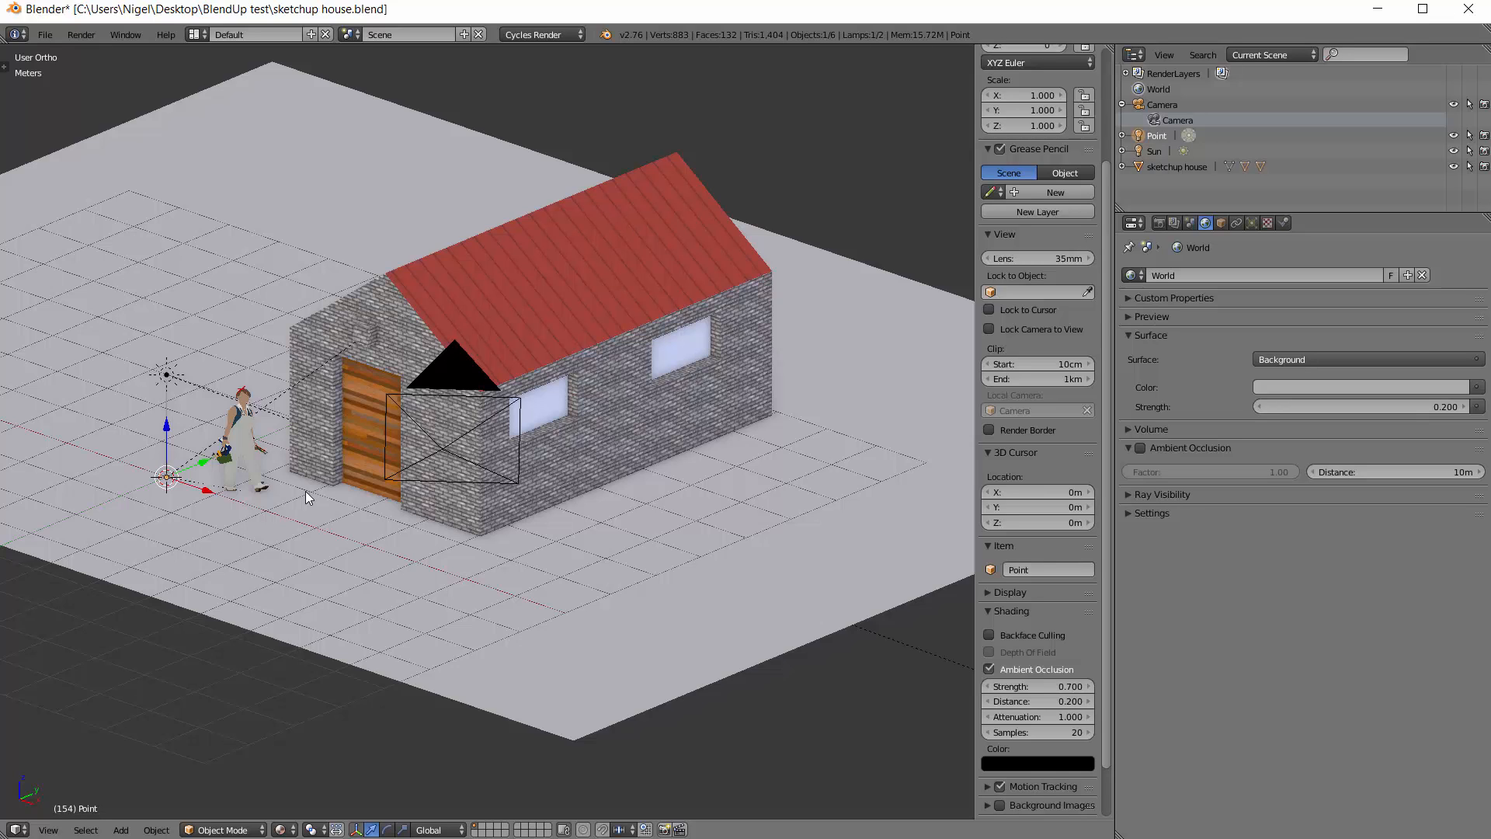
pyautogui.press('KP_1')
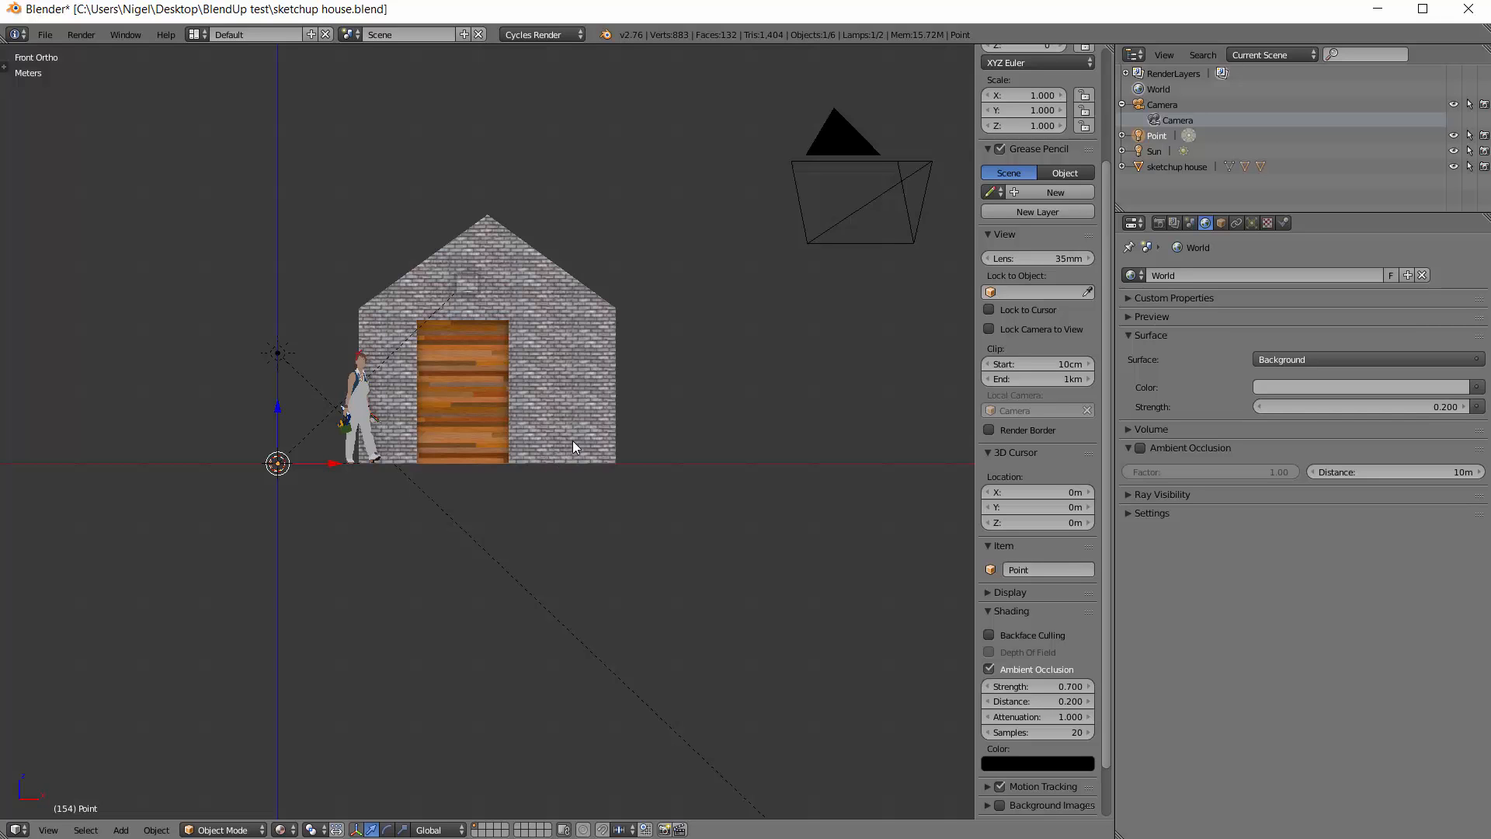
pyautogui.keyDown('shift'); pyautogui.scroll(2, 577, 435); pyautogui.keyUp('shift')
pyautogui.scroll(4, 577, 444)
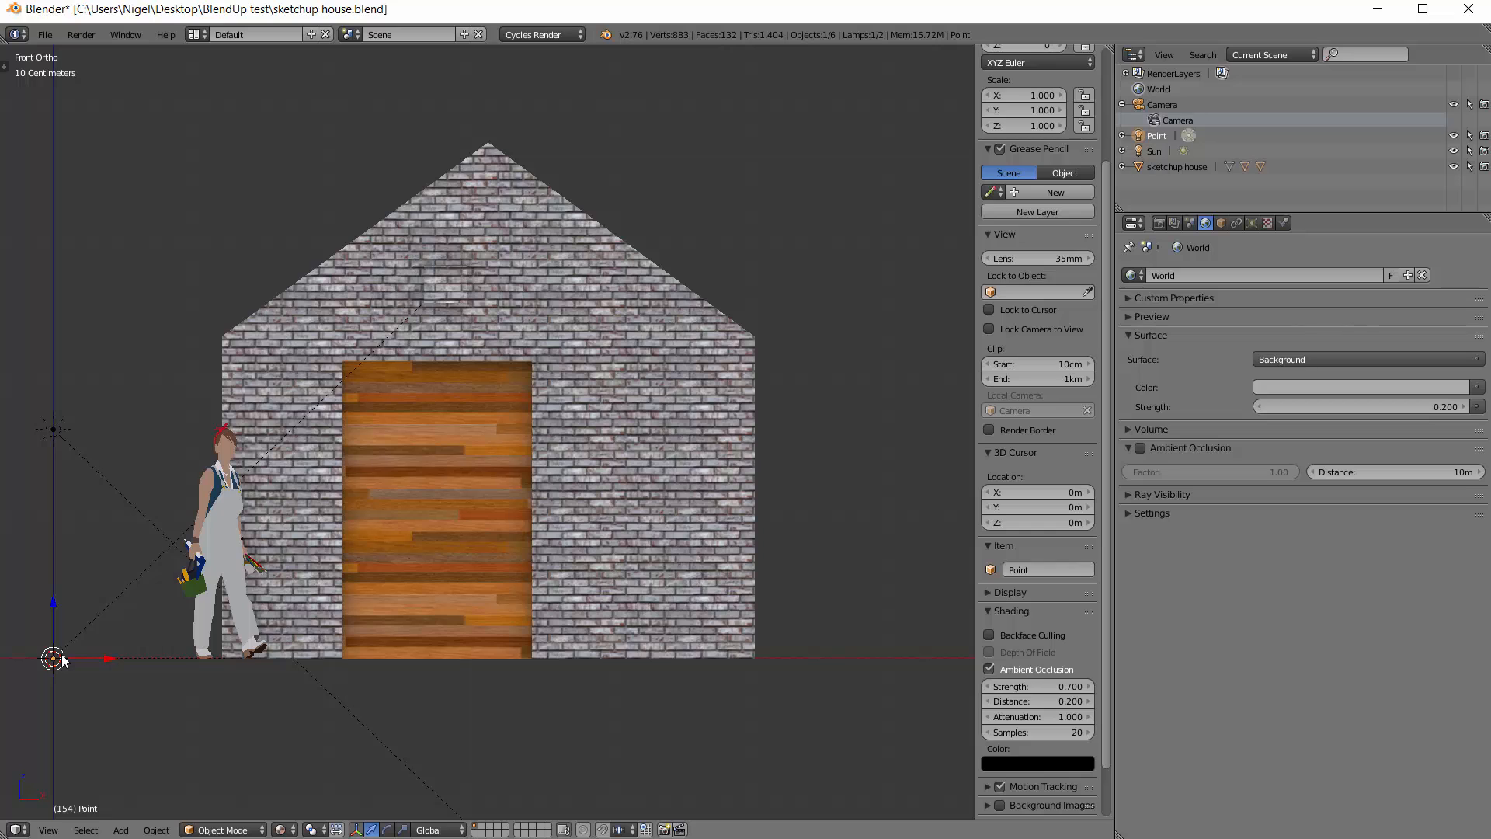
pyautogui.press('g')
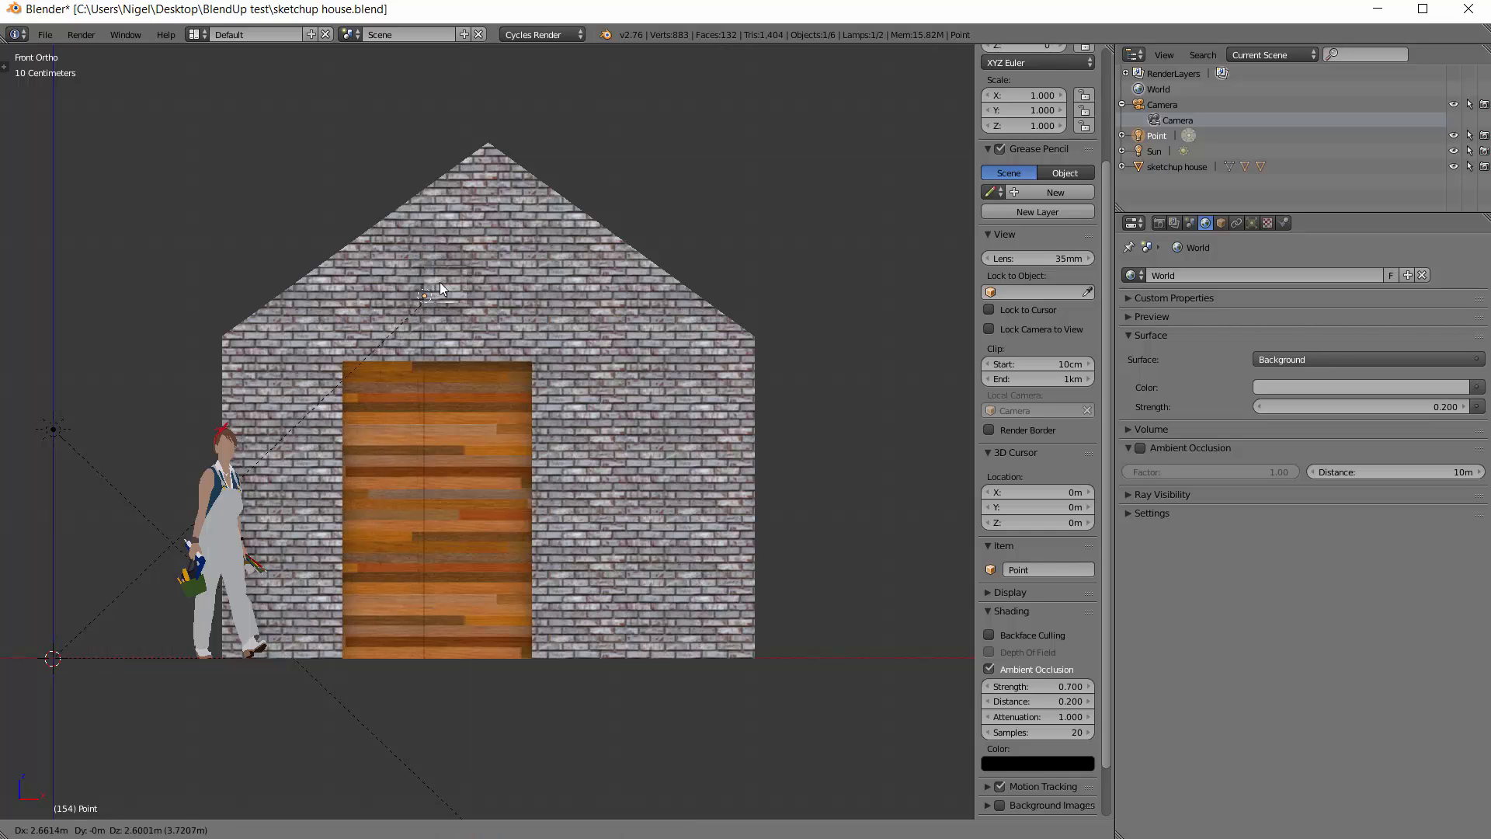
pyautogui.click(455, 281)
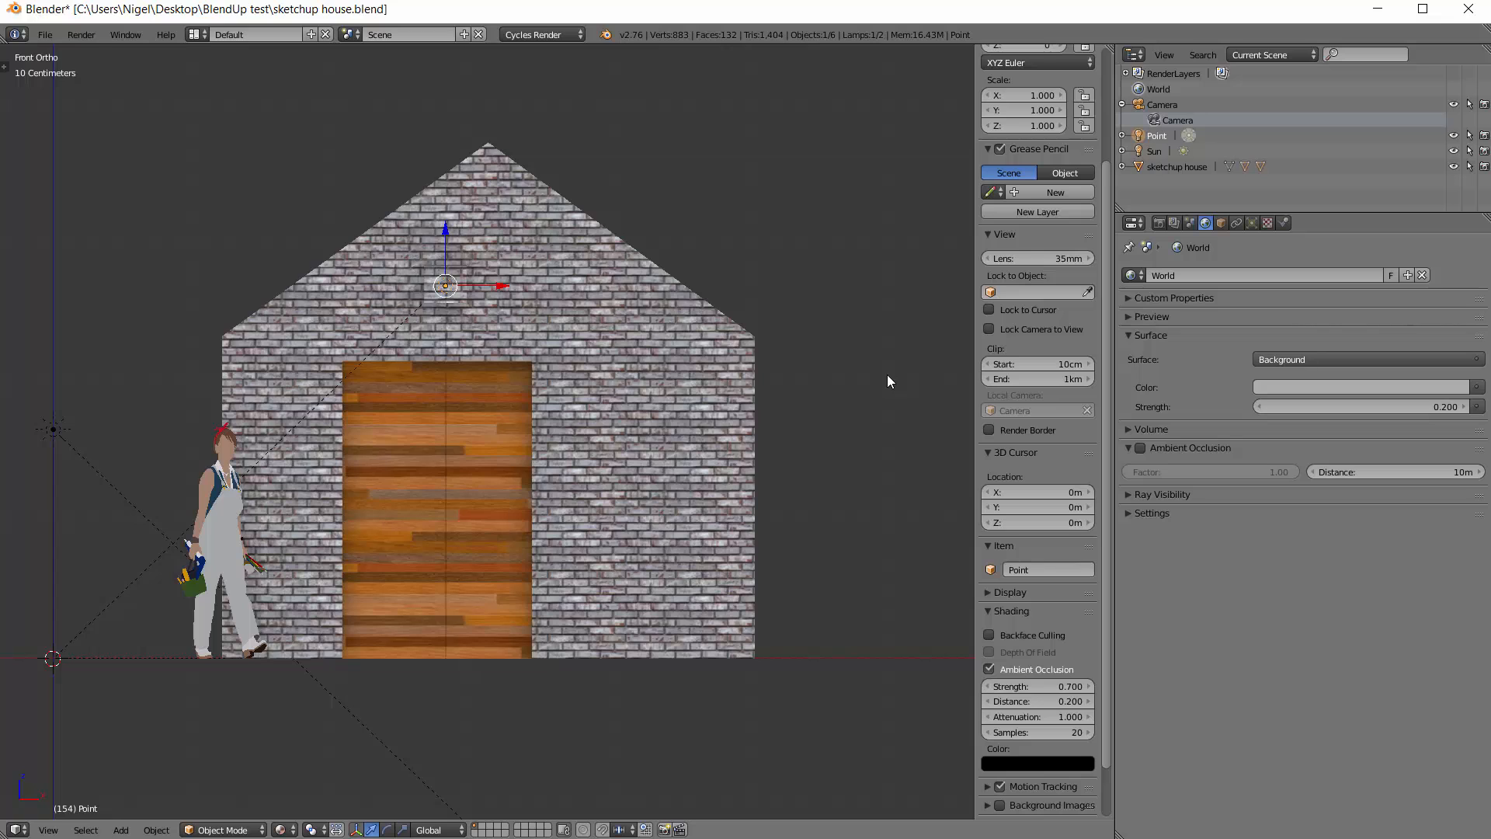
# - In the right orthographic view, move the Point lamp along Y to the brick fixture on the gable wall, and return to perspective view
pyautogui.press('KP_3')
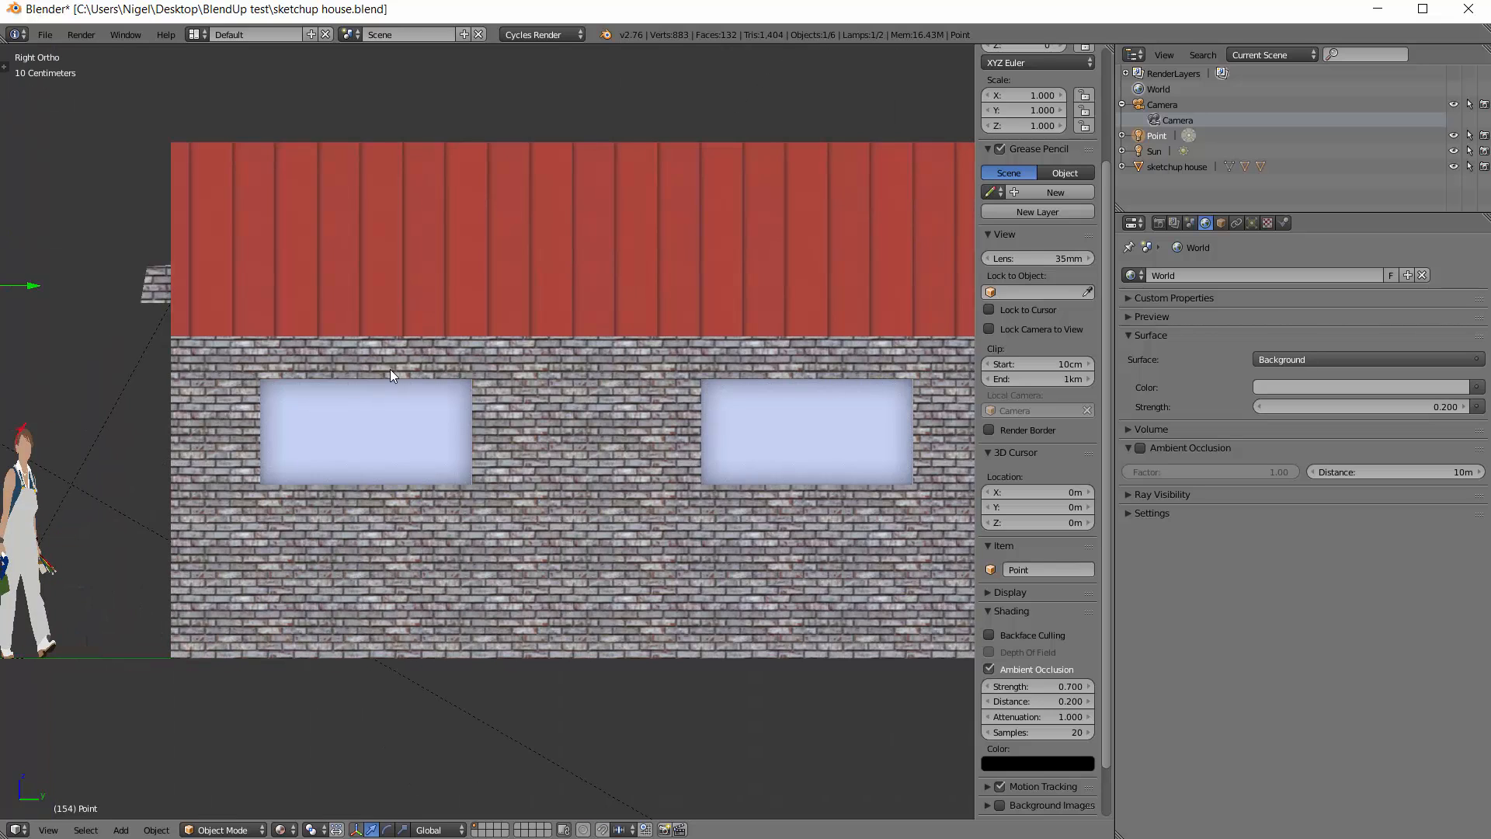
pyautogui.keyDown('shift'); pyautogui.moveTo(390, 373); pyautogui.dragTo(659, 374, button='middle'); pyautogui.keyUp('shift')
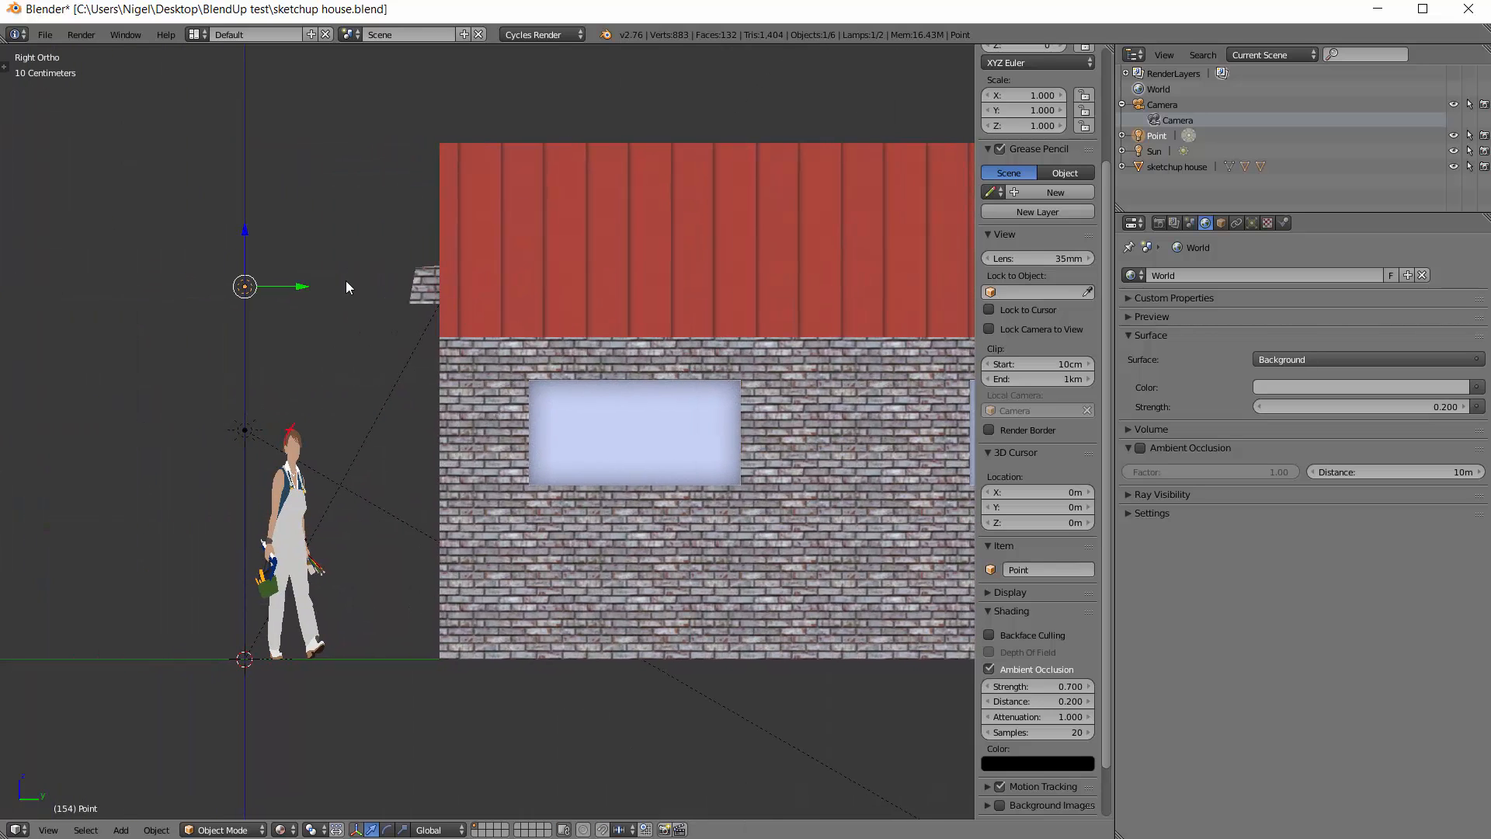
pyautogui.moveTo(301, 290); pyautogui.dragTo(481, 291)
pyautogui.moveTo(320, 362); pyautogui.dragTo(452, 423, button='middle')
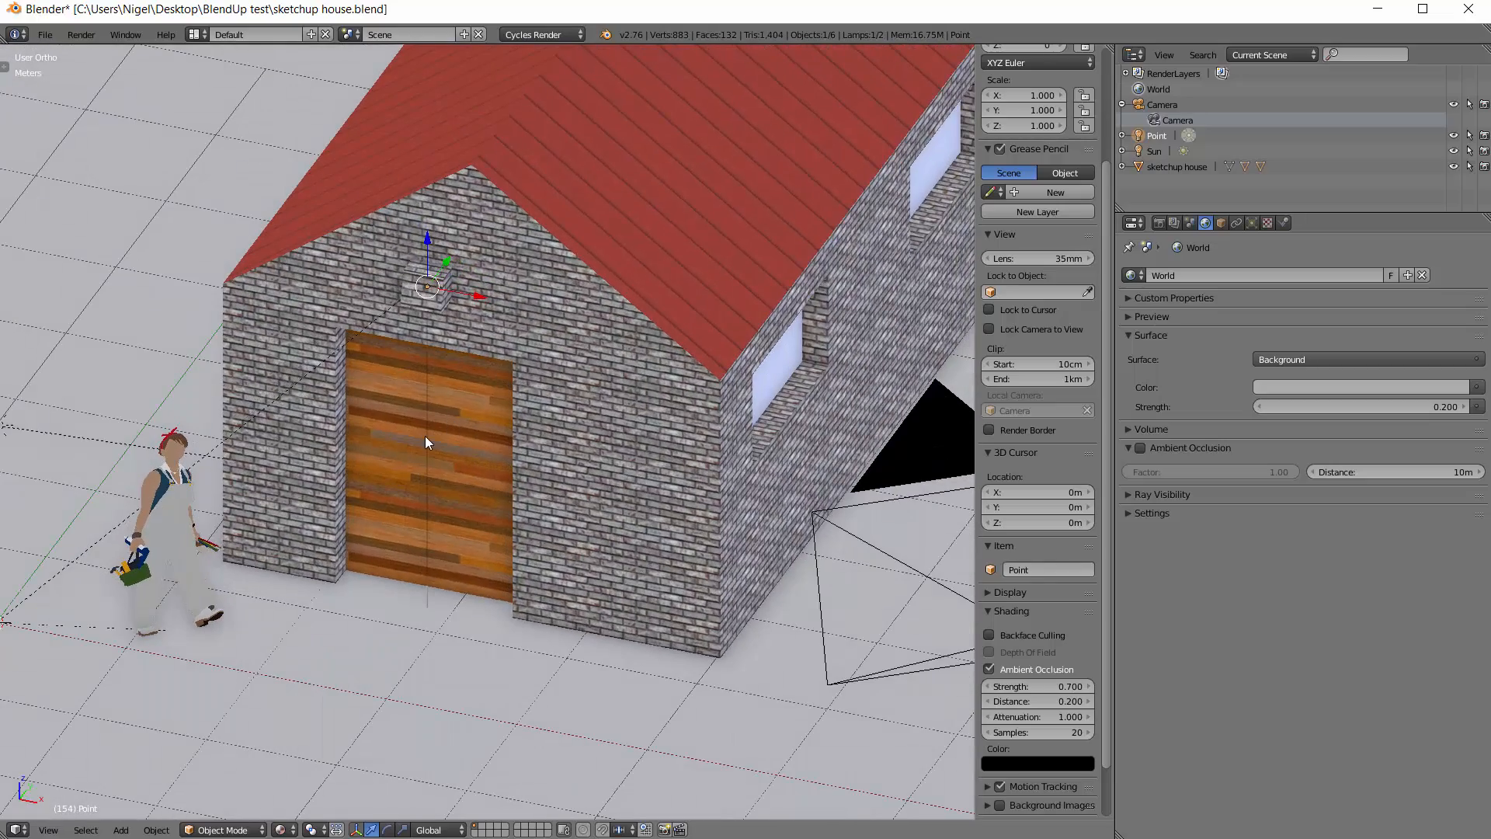
pyautogui.press('KP_5')
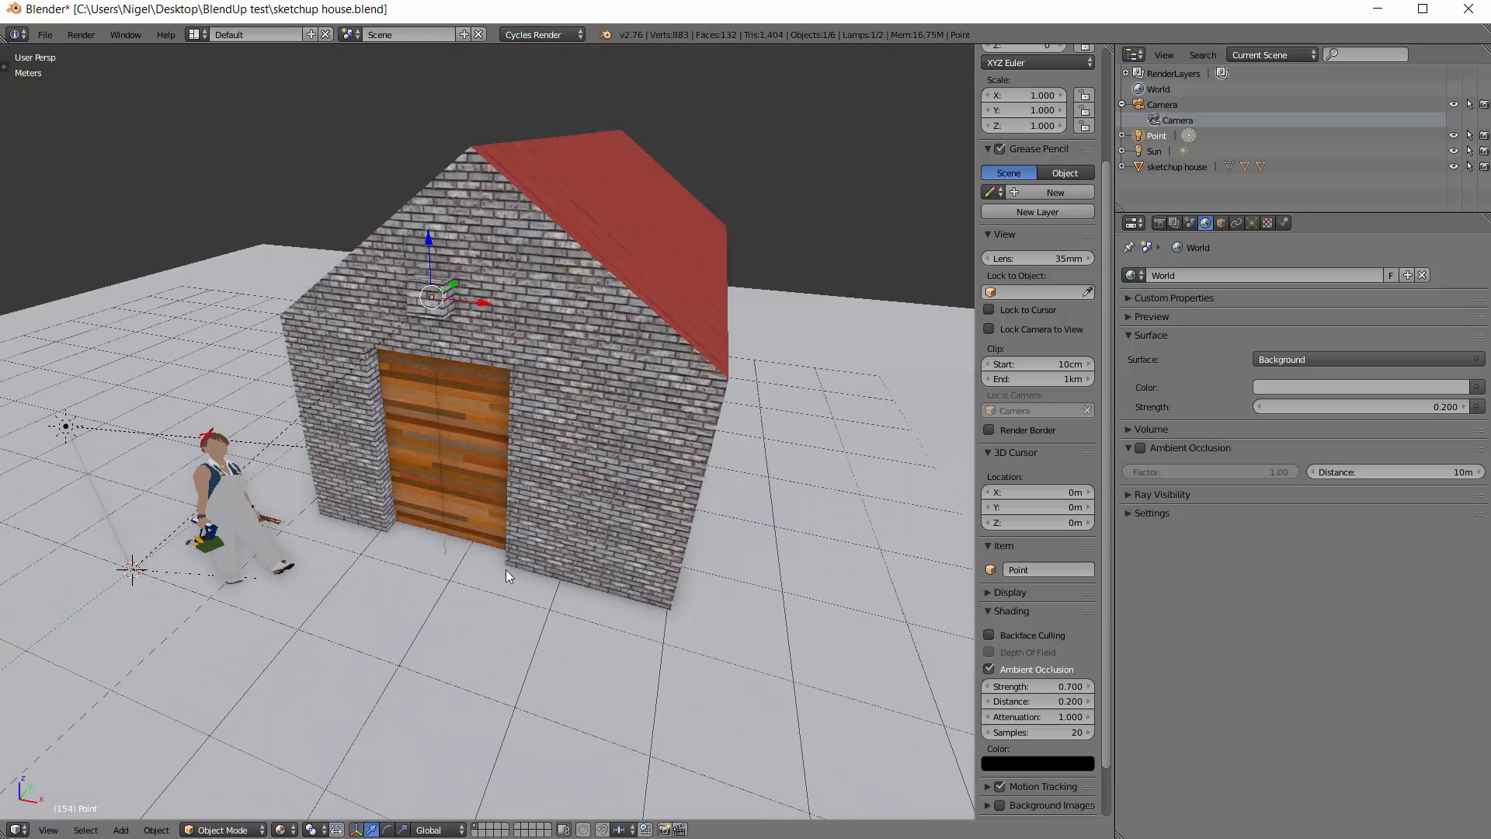
pyautogui.scroll(-4, 506, 570)
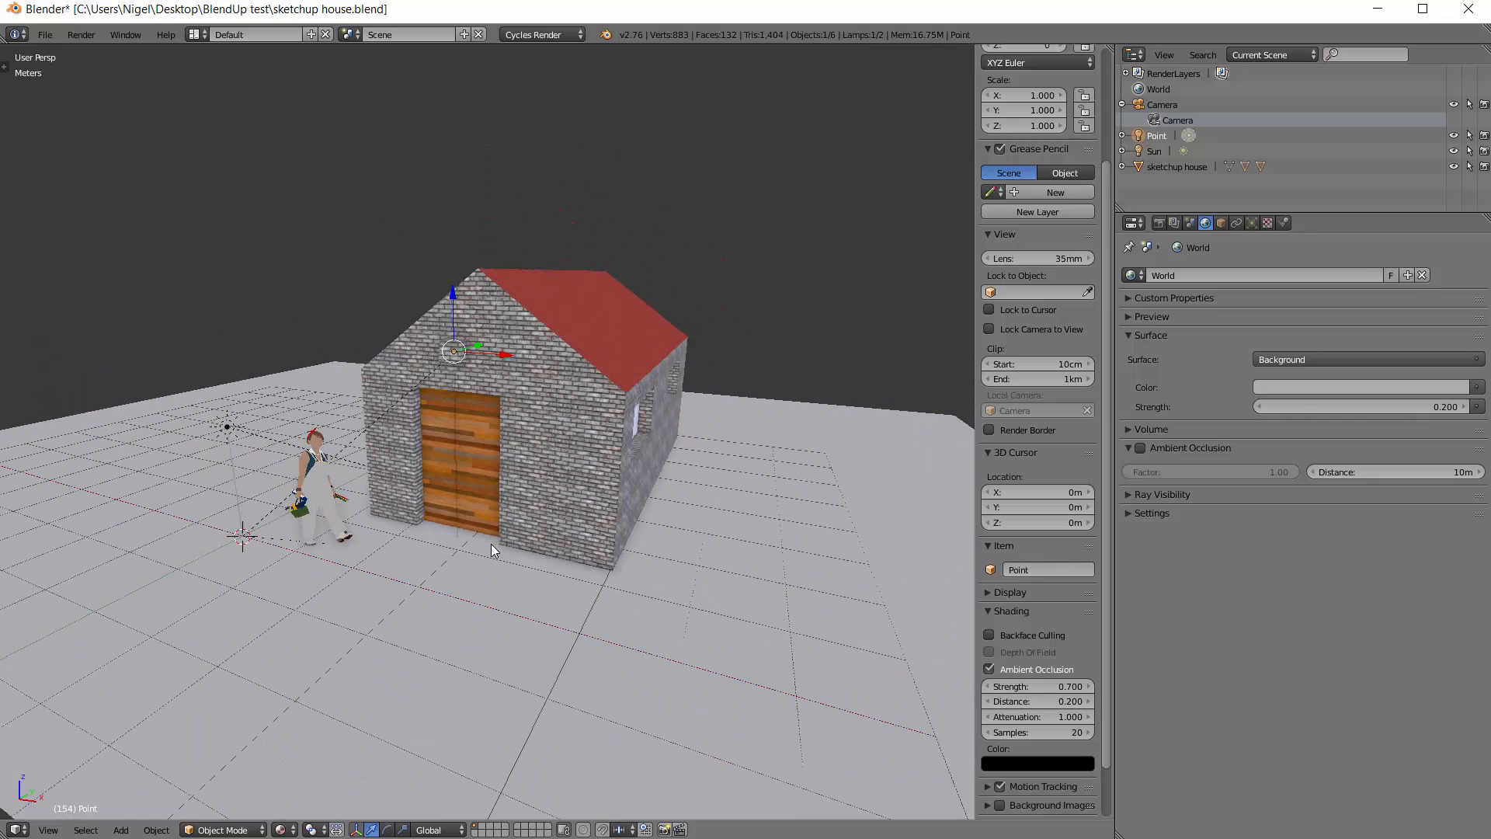
pyautogui.scroll(2, 491, 543)
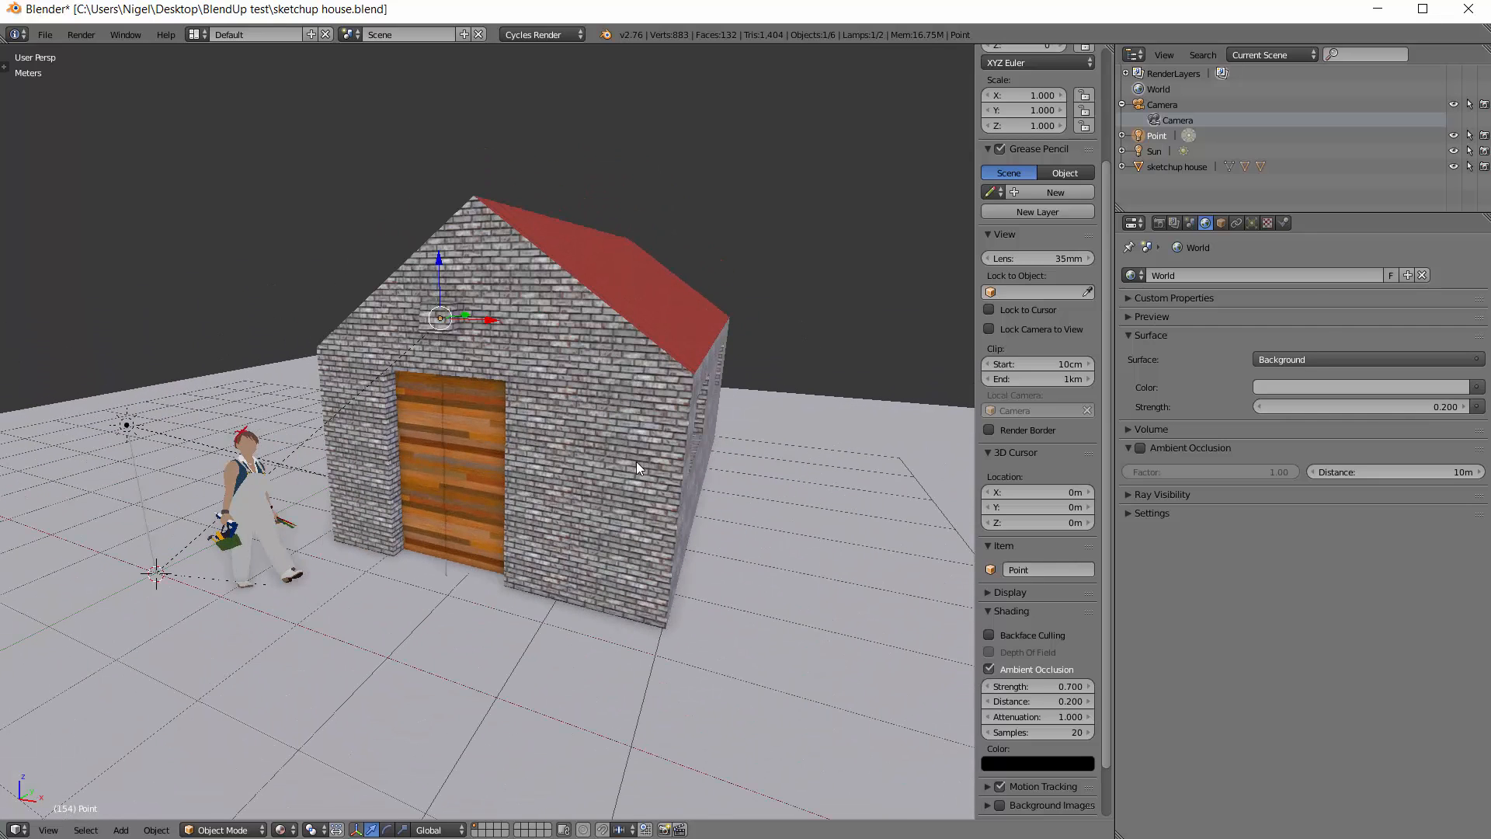
pyautogui.scroll(1, 636, 466)
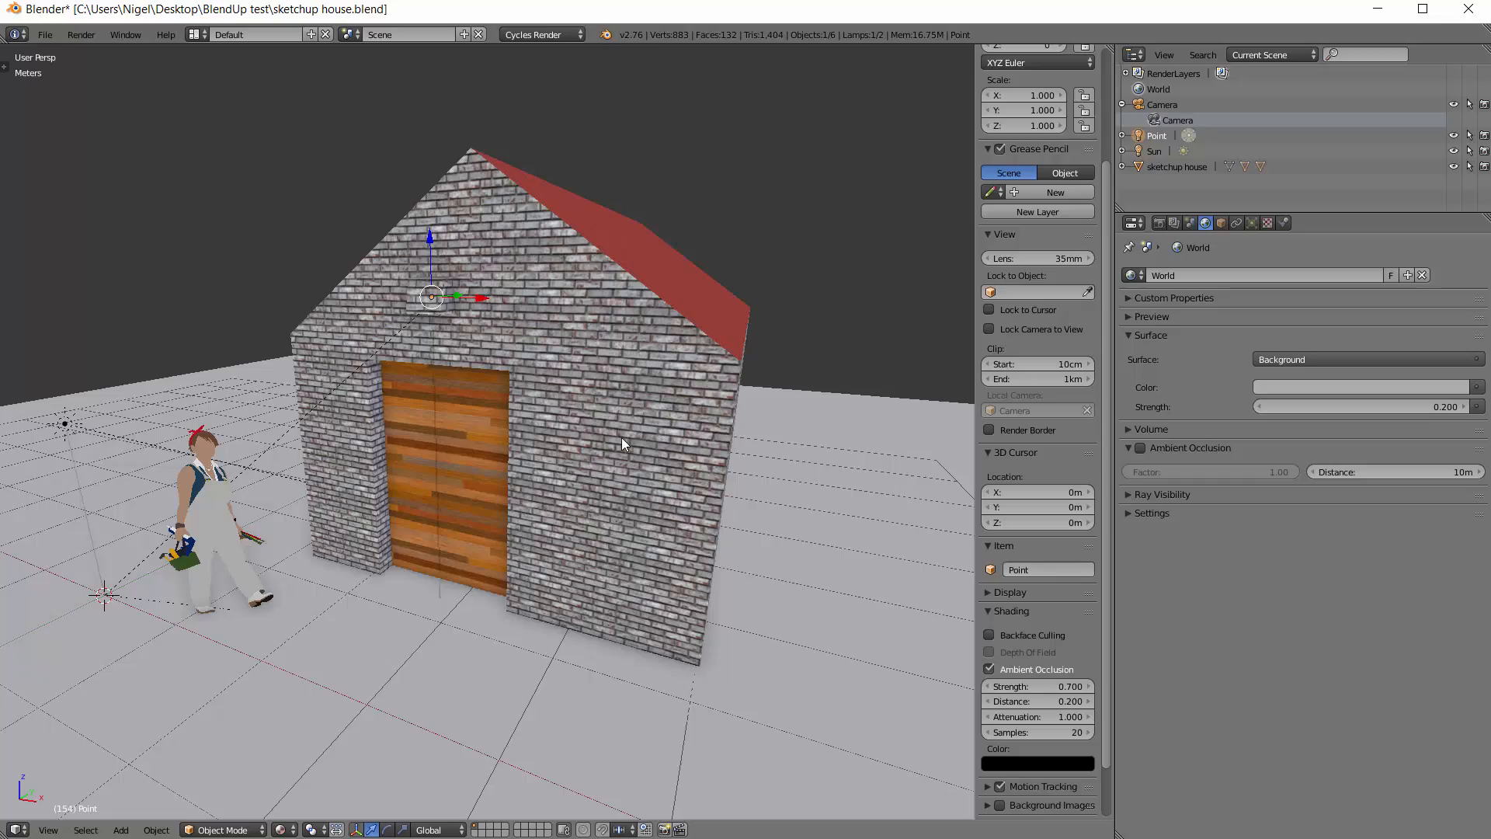
pyautogui.moveTo(664, 412); pyautogui.dragTo(626, 418, button='middle')
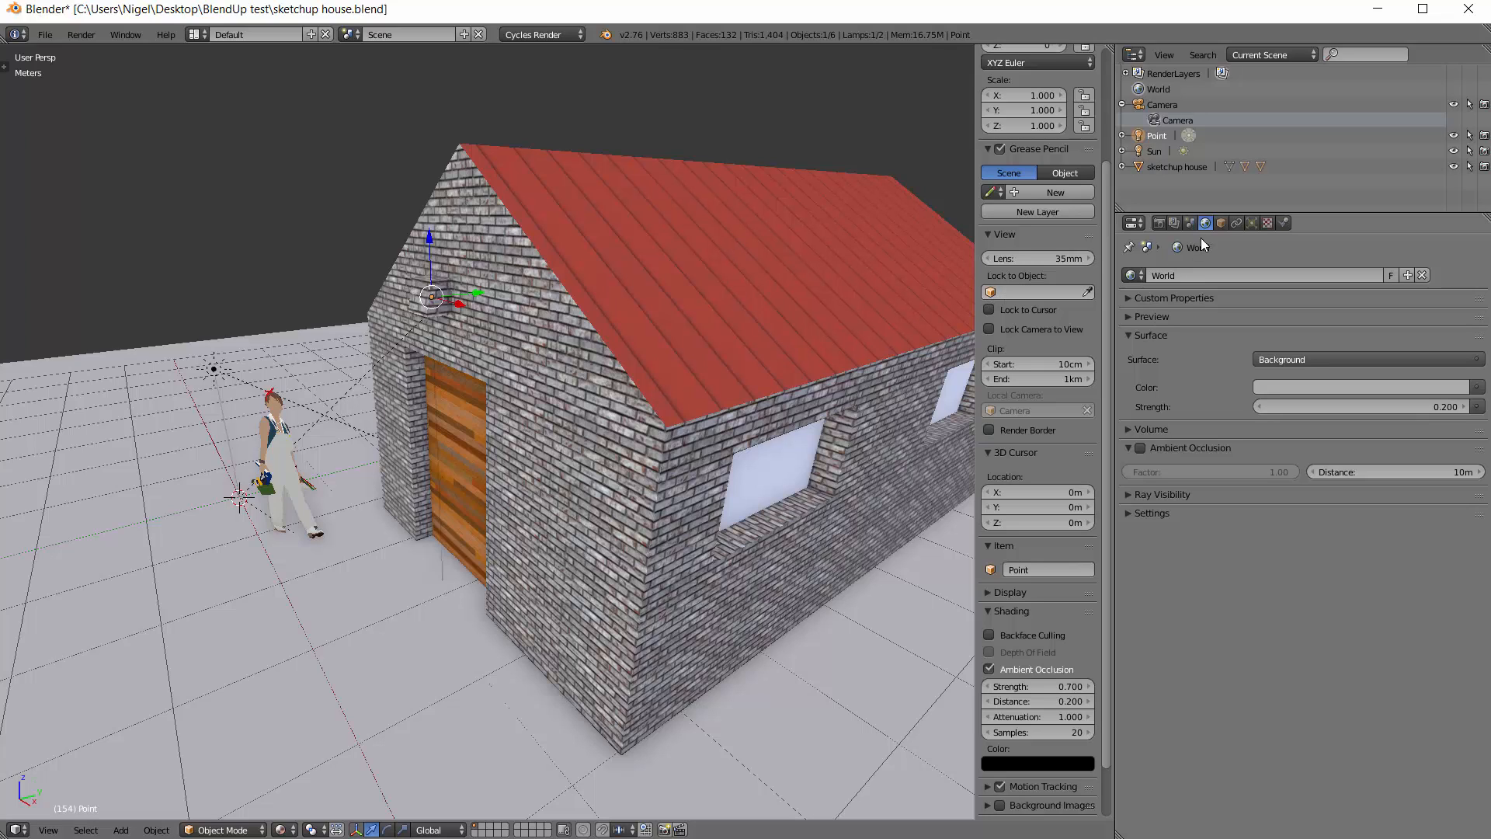
# - Set the Point lamp's emission color to pale yellow (R 1.000, G 0.957, B 0.360)
pyautogui.click(1251, 224)
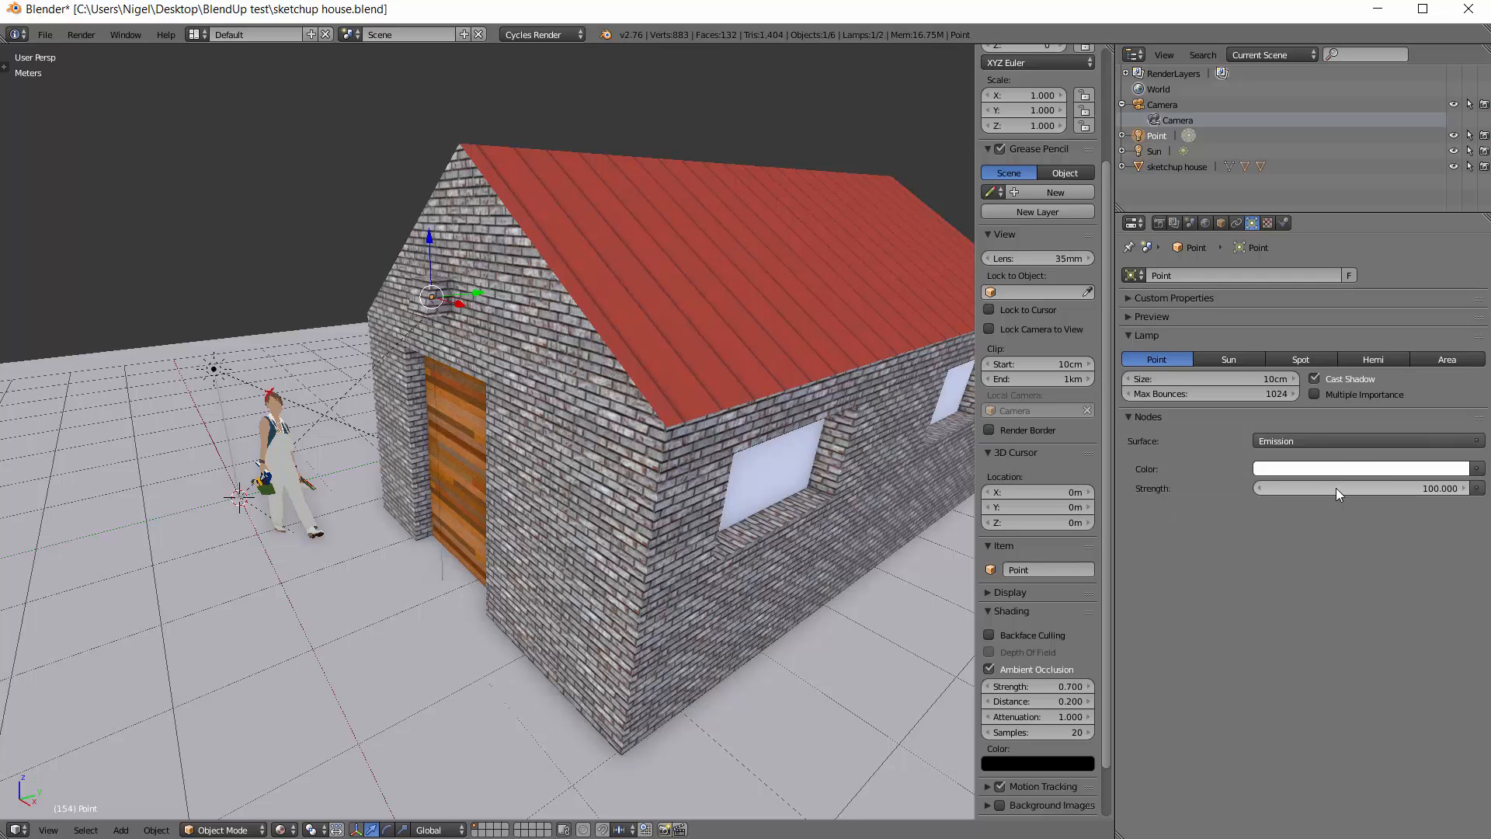
pyautogui.click(1339, 468)
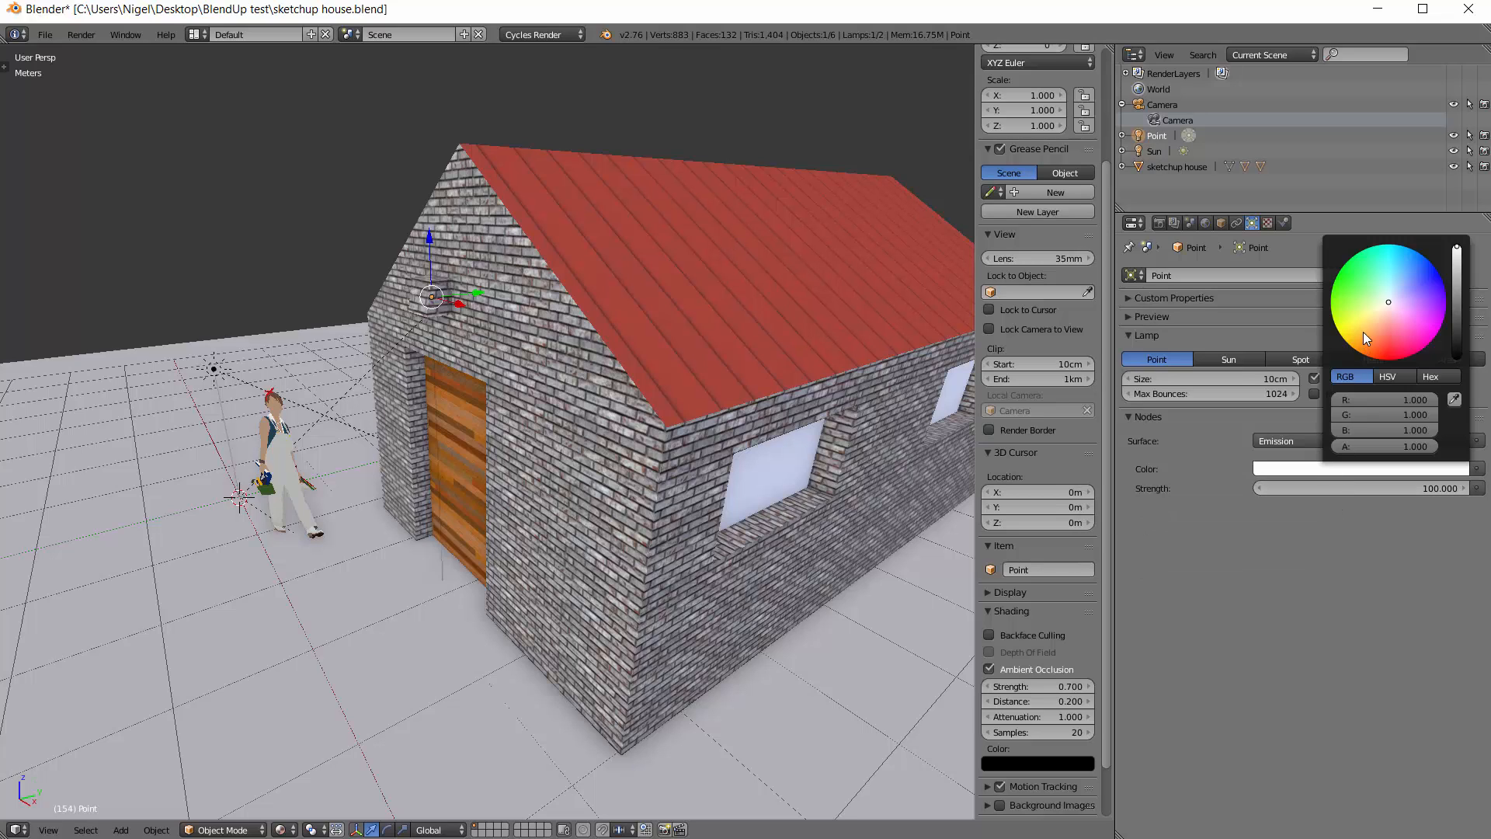
pyautogui.click(1371, 314)
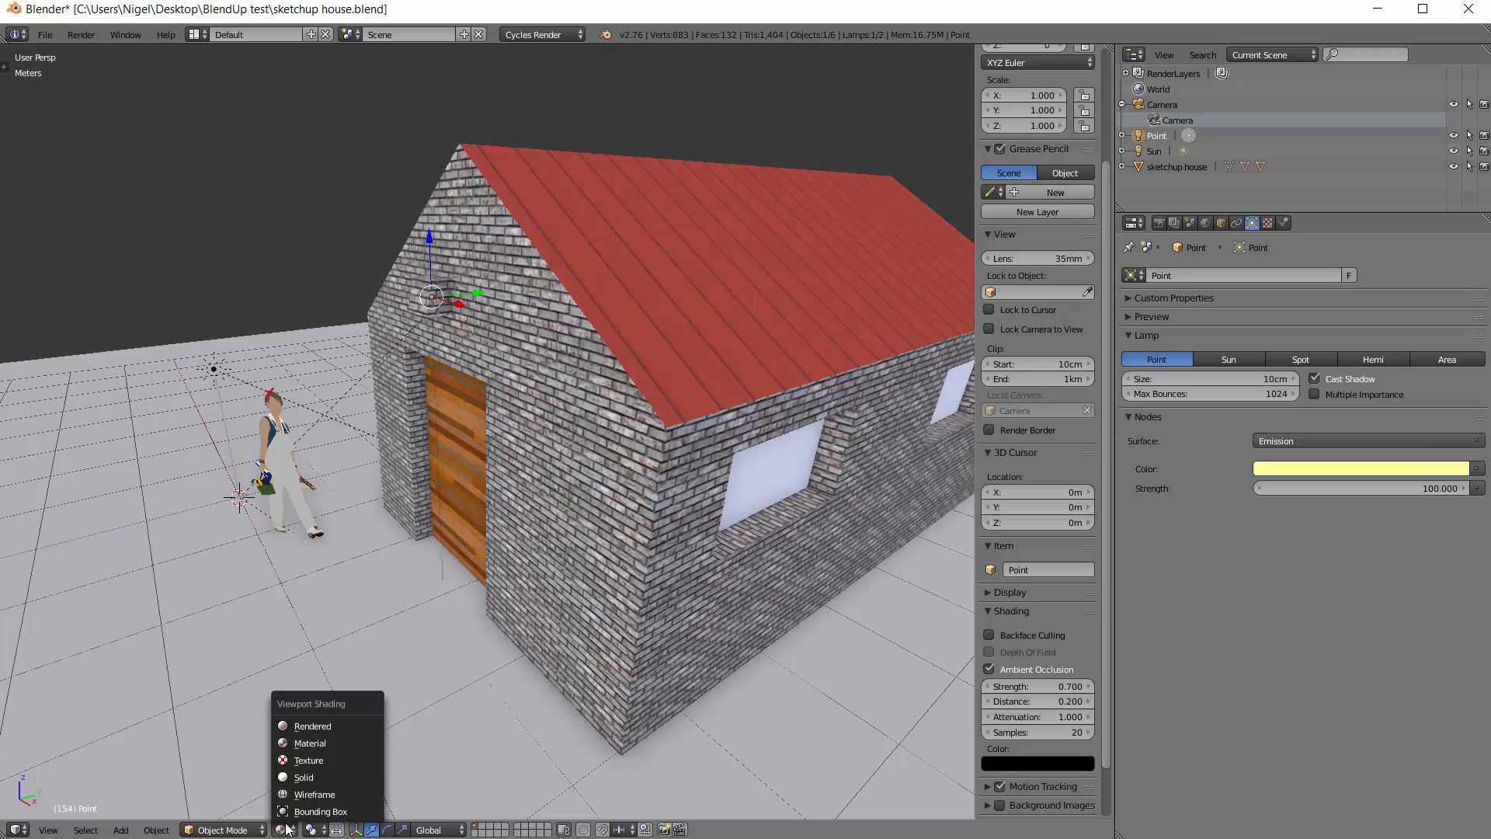
# - Change the viewport shading to Rendered and set the Point lamp's emission strength to 500
pyautogui.click(317, 725)
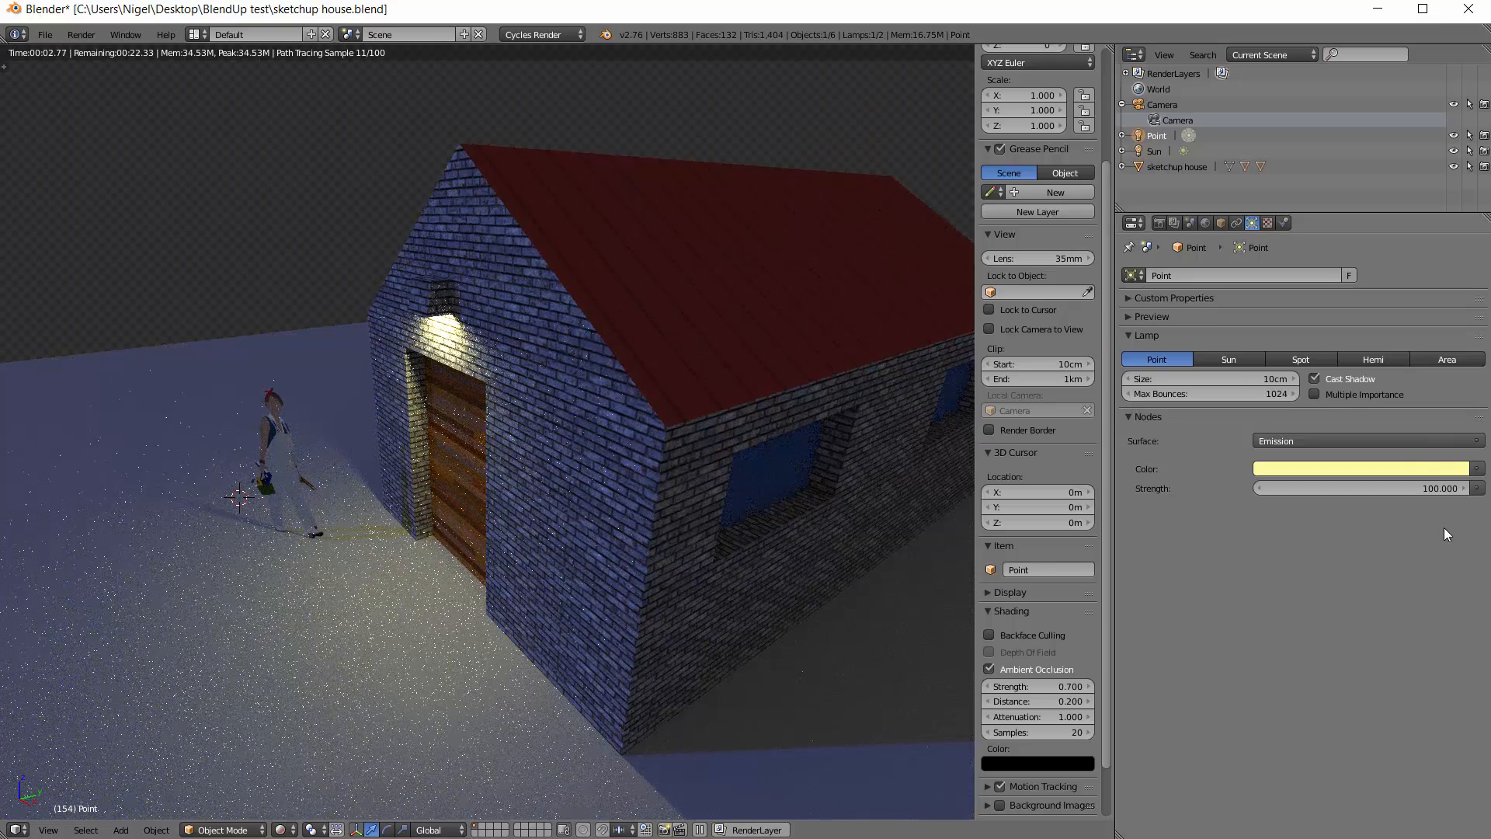
pyautogui.click(1407, 488)
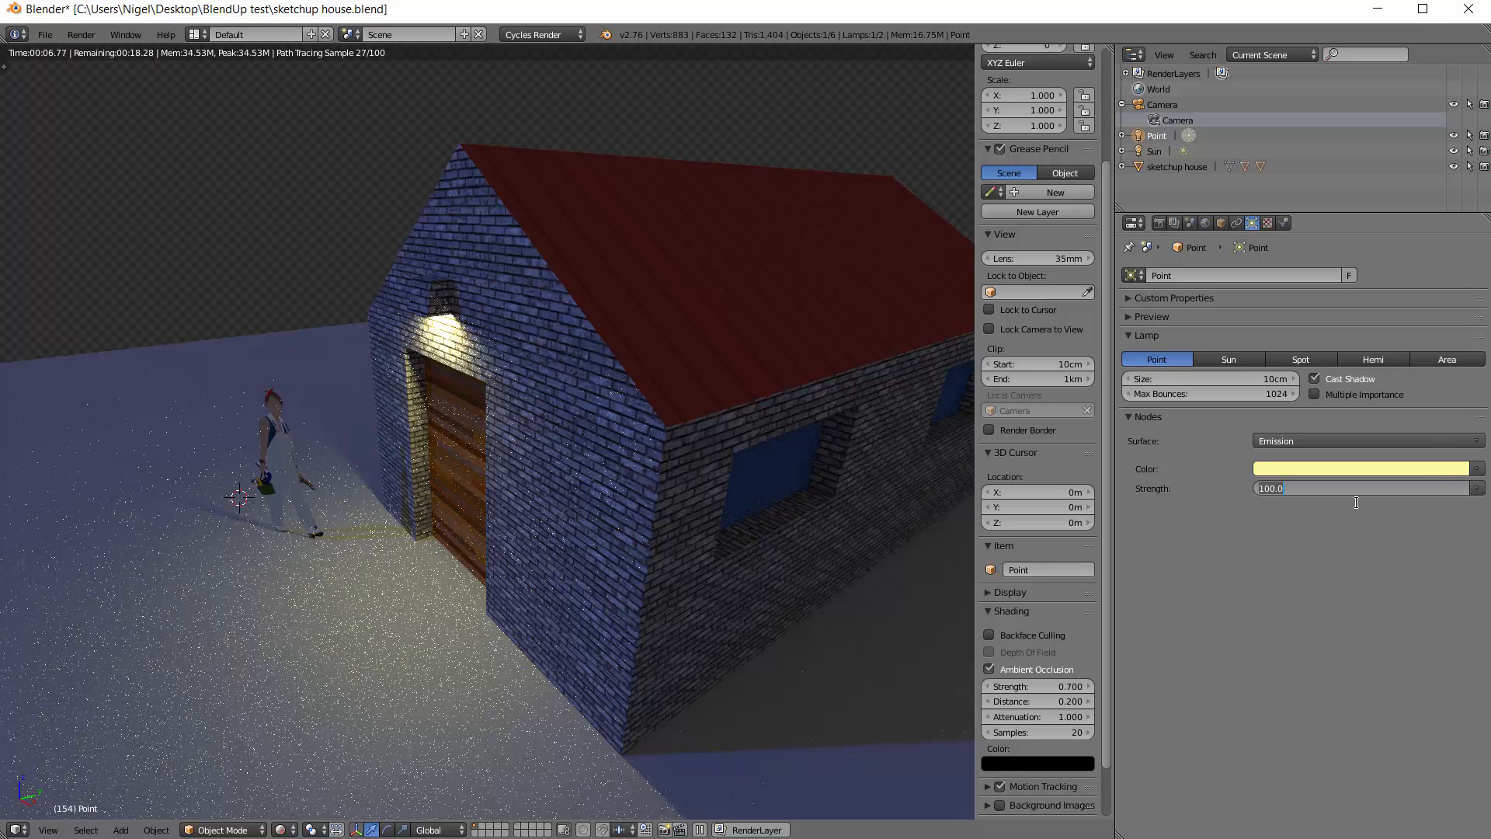
pyautogui.write('500')
pyautogui.press('Return')
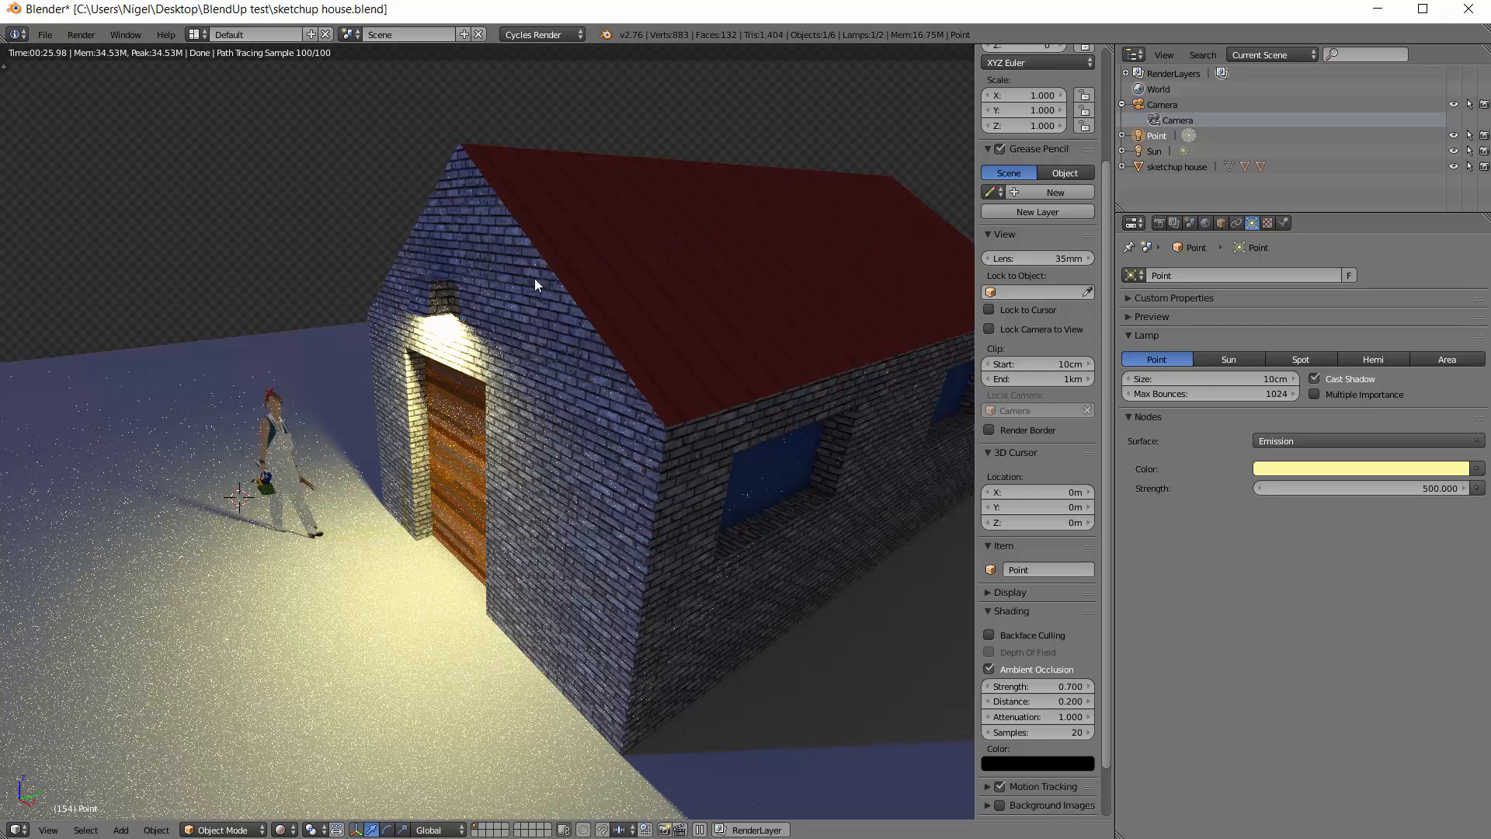
# - Return the viewport to Material shading, then duplicate the Point lamp and move the copy along Y into the house between the windows
pyautogui.click(286, 830)
pyautogui.click(318, 748)
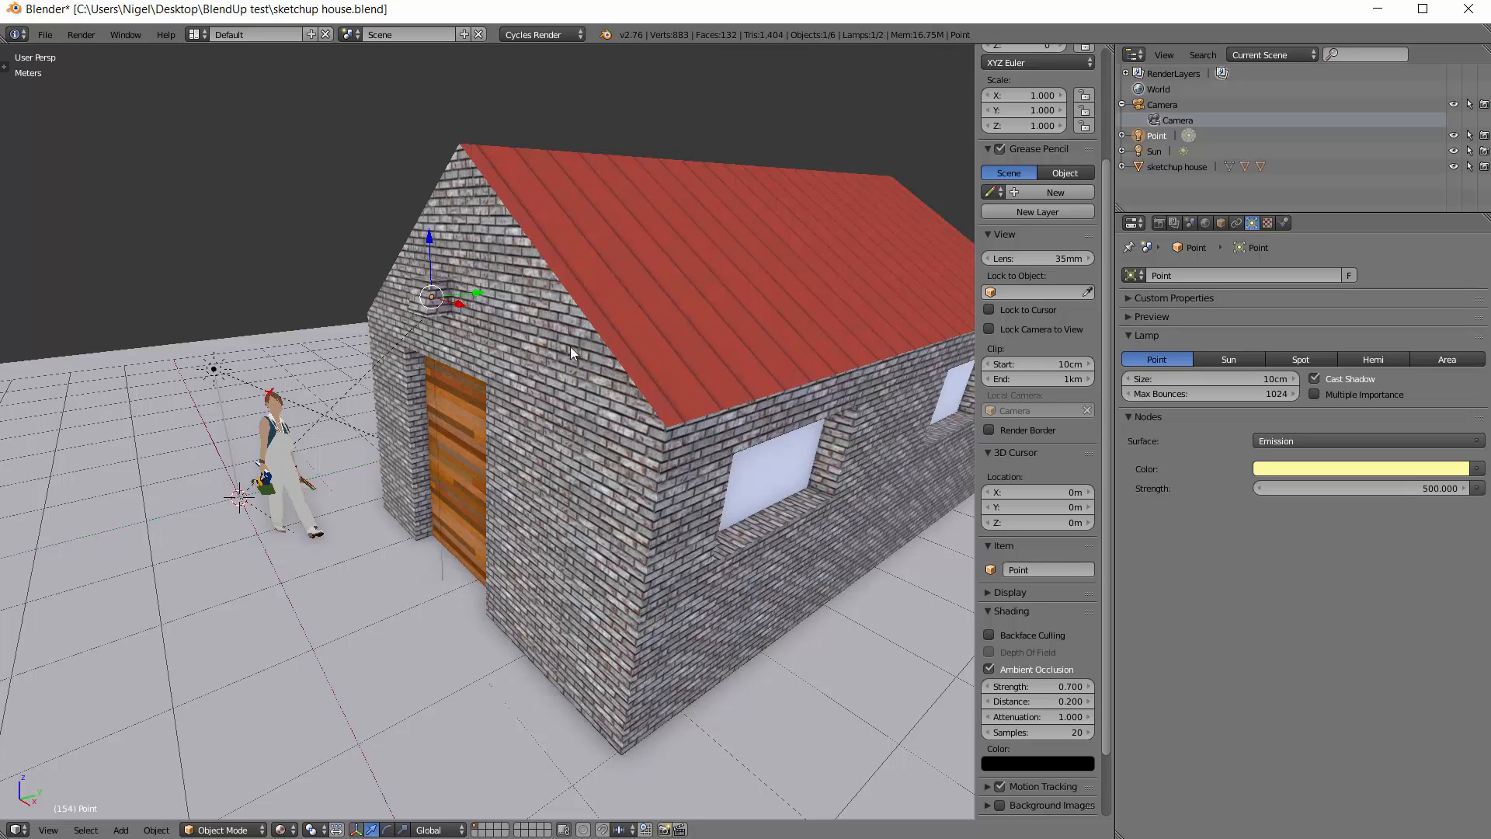
pyautogui.moveTo(619, 332); pyautogui.dragTo(672, 344, button='middle')
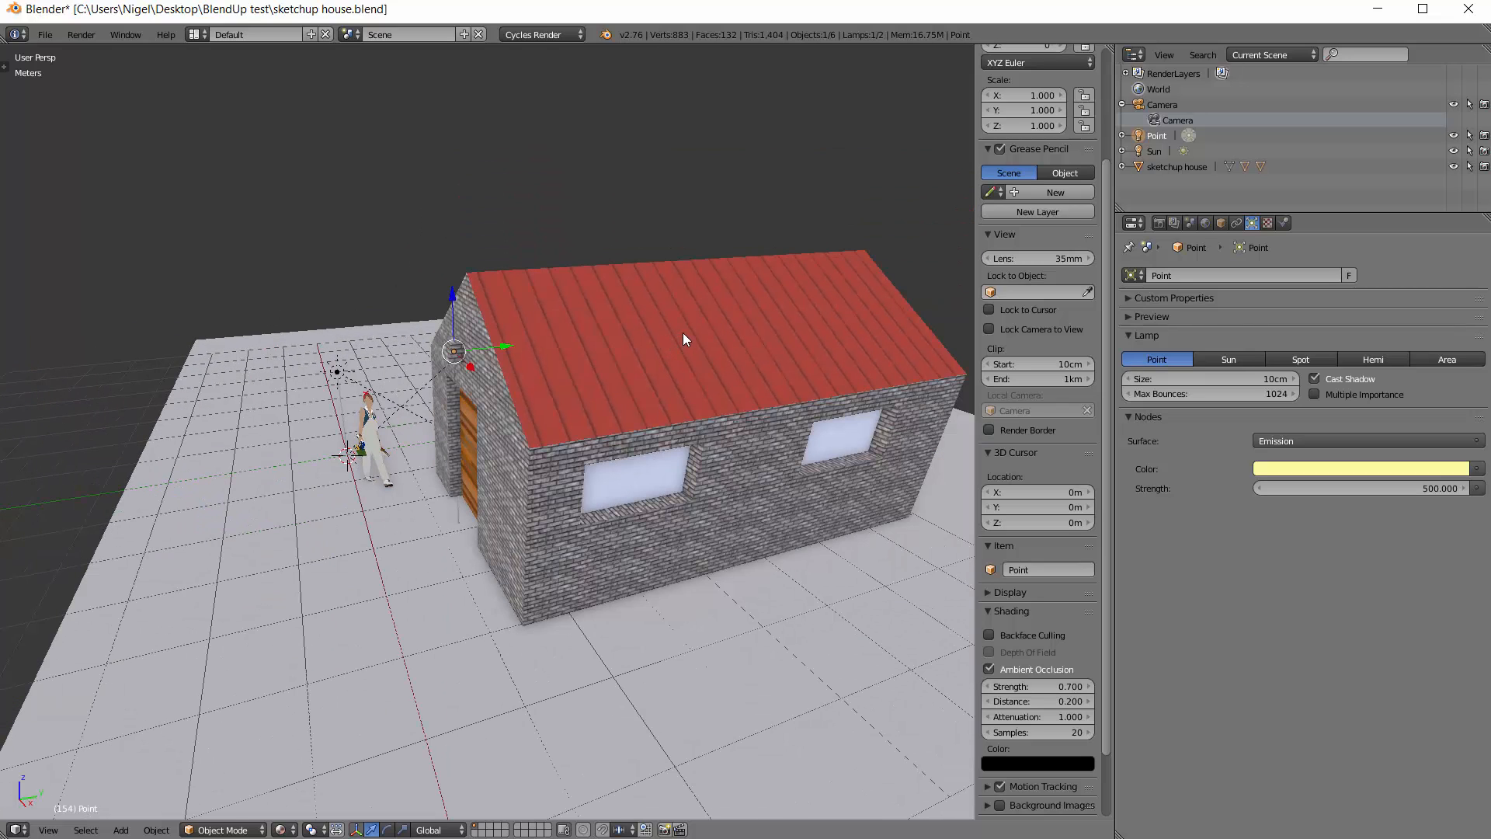
pyautogui.hotkey('shift', 'd')
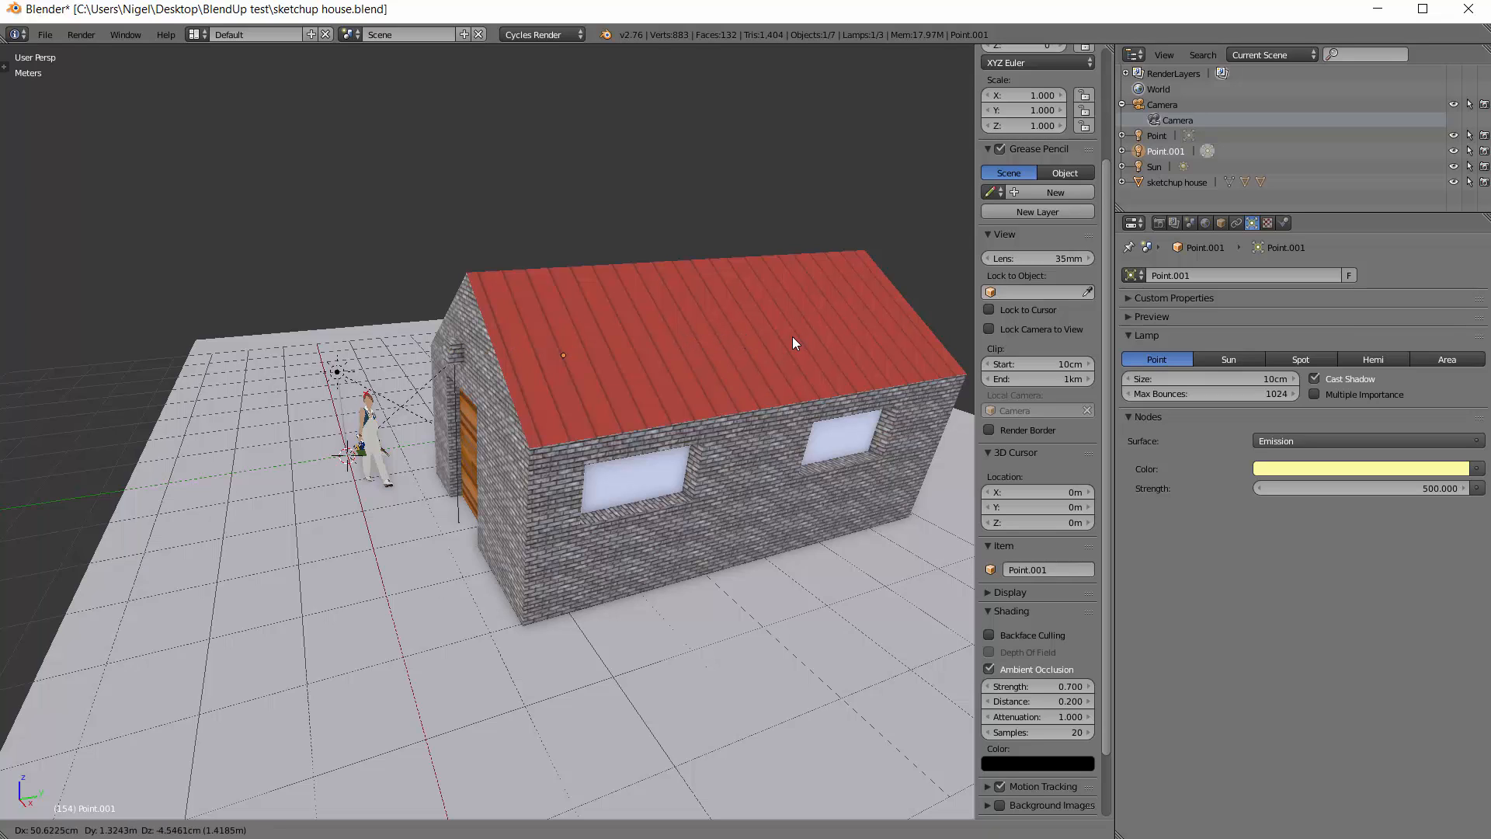
pyautogui.press('y')
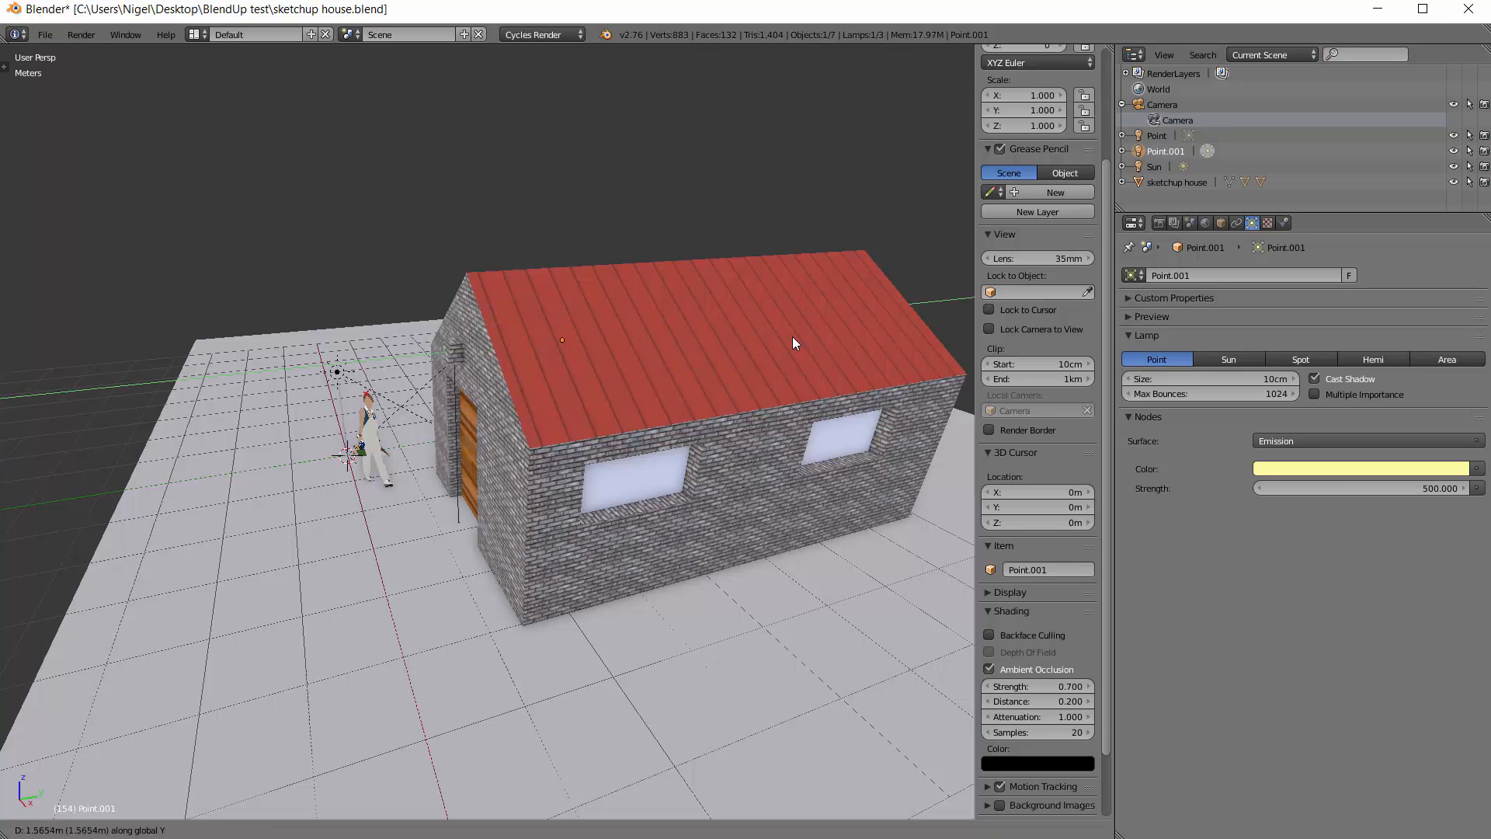
pyautogui.click(921, 309)
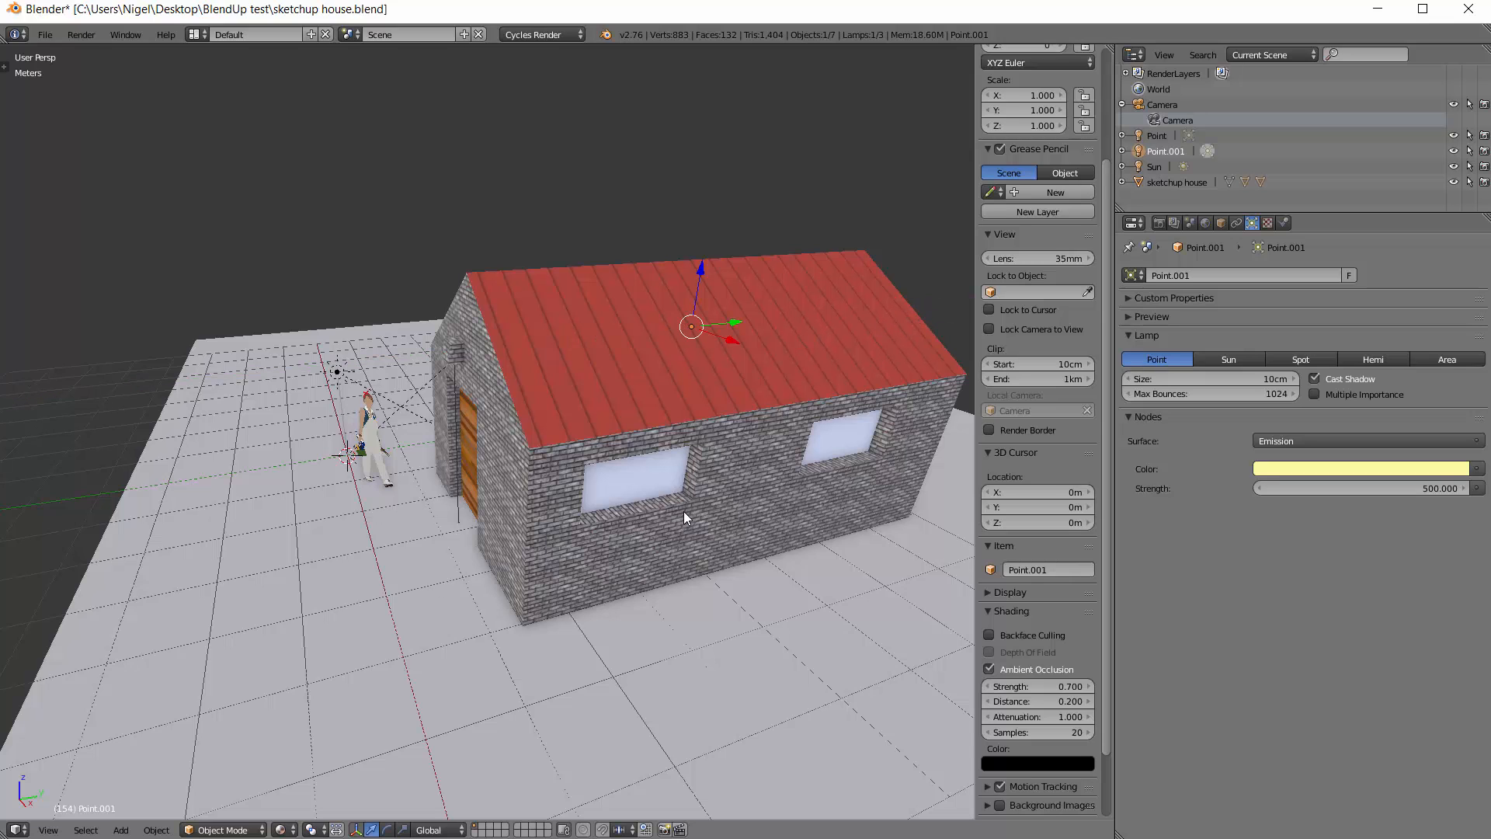
# - Move the duplicated Point lamp along X to the middle of the house interior
pyautogui.moveTo(683, 511); pyautogui.dragTo(791, 483, button='middle')
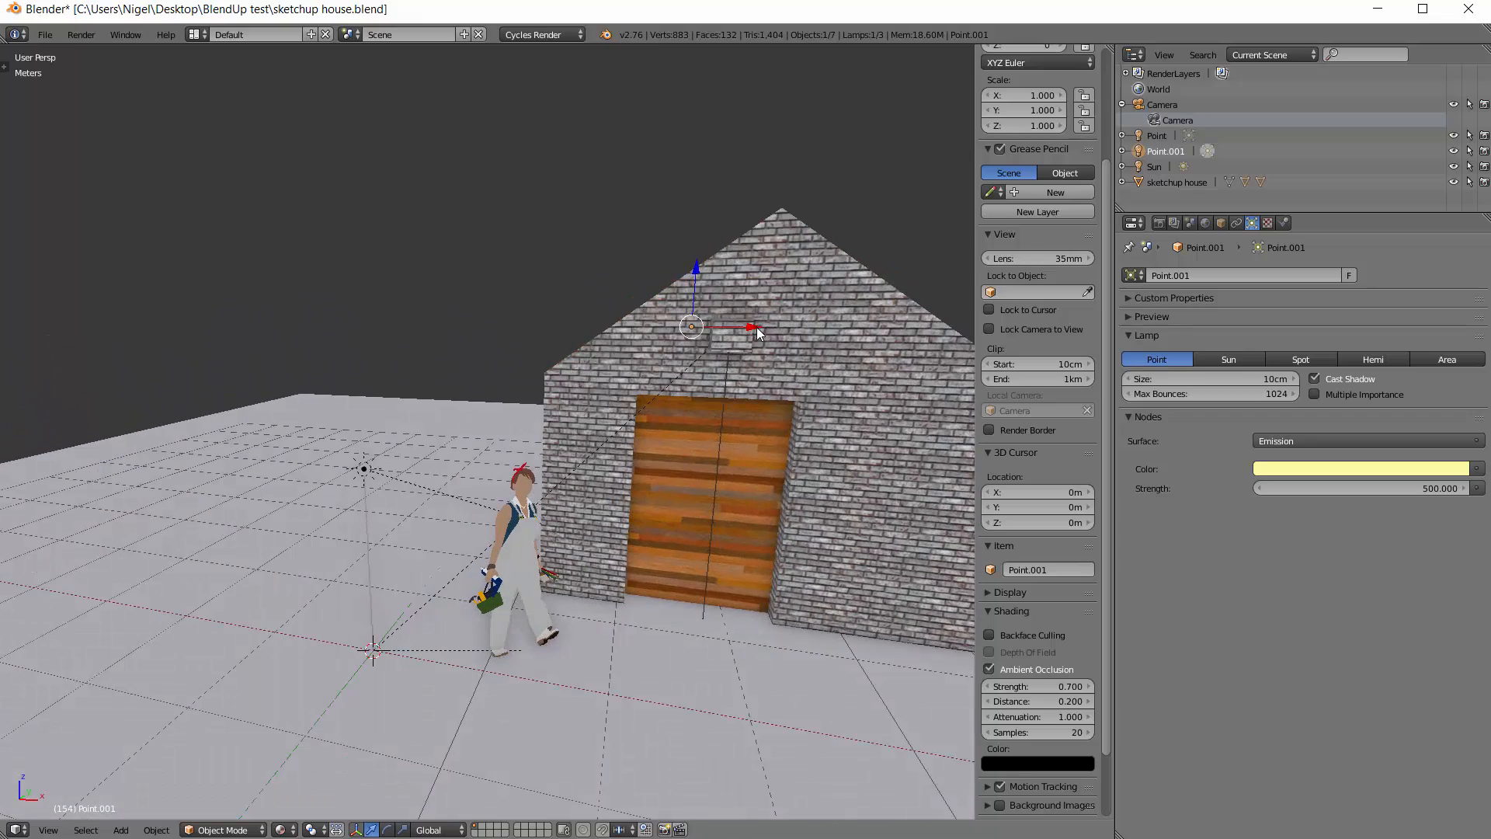
pyautogui.moveTo(752, 325); pyautogui.dragTo(831, 338)
pyautogui.moveTo(831, 338)
pyautogui.mouseDown(button='middle')
pyautogui.moveTo(812, 428)
pyautogui.moveTo(744, 461)
pyautogui.moveTo(828, 365)
pyautogui.mouseUp(button='middle')
pyautogui.moveTo(831, 341); pyautogui.dragTo(808, 343)
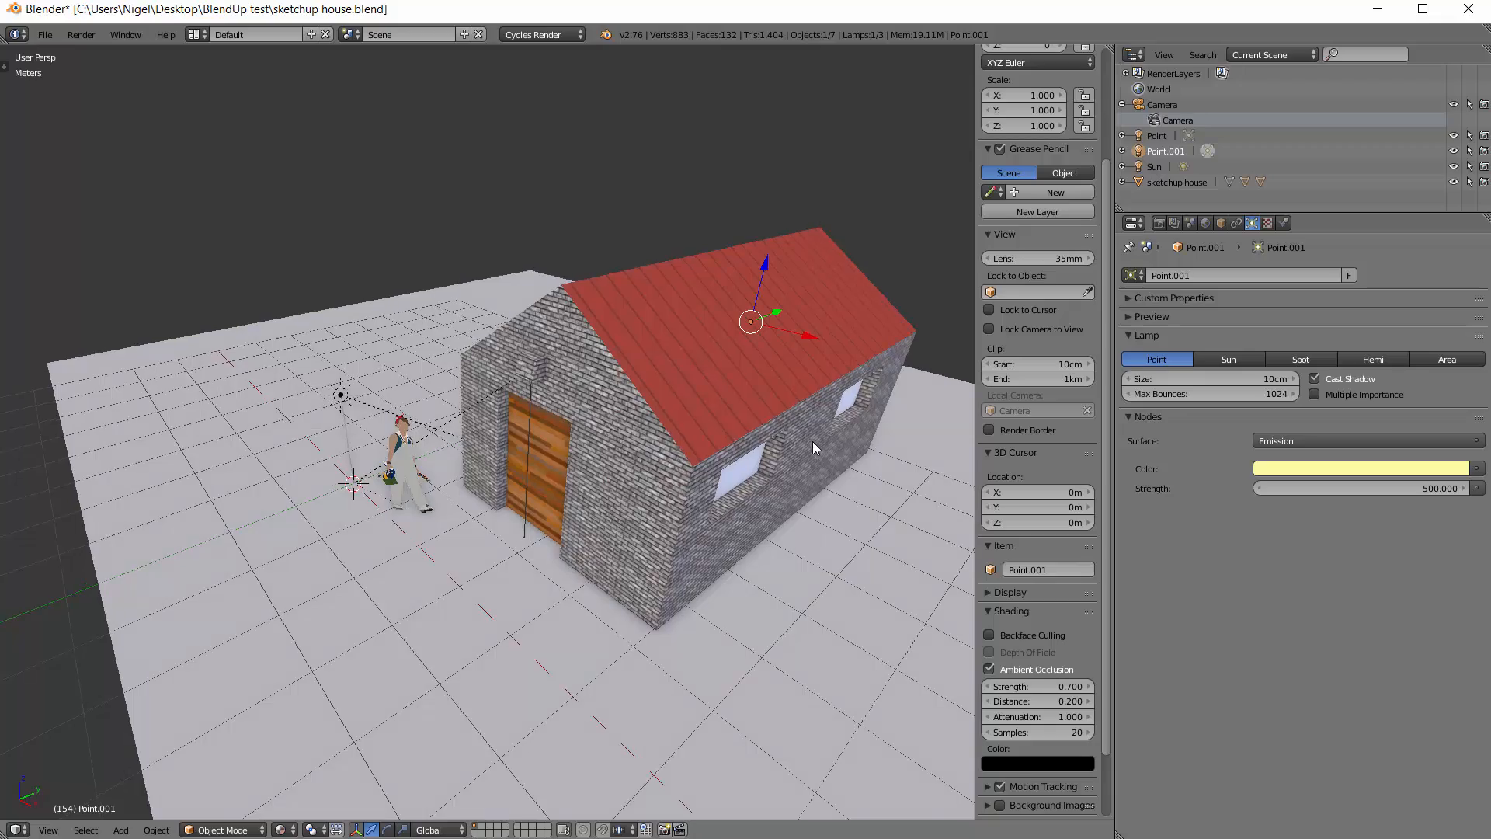
pyautogui.moveTo(812, 441); pyautogui.dragTo(755, 395, button='middle')
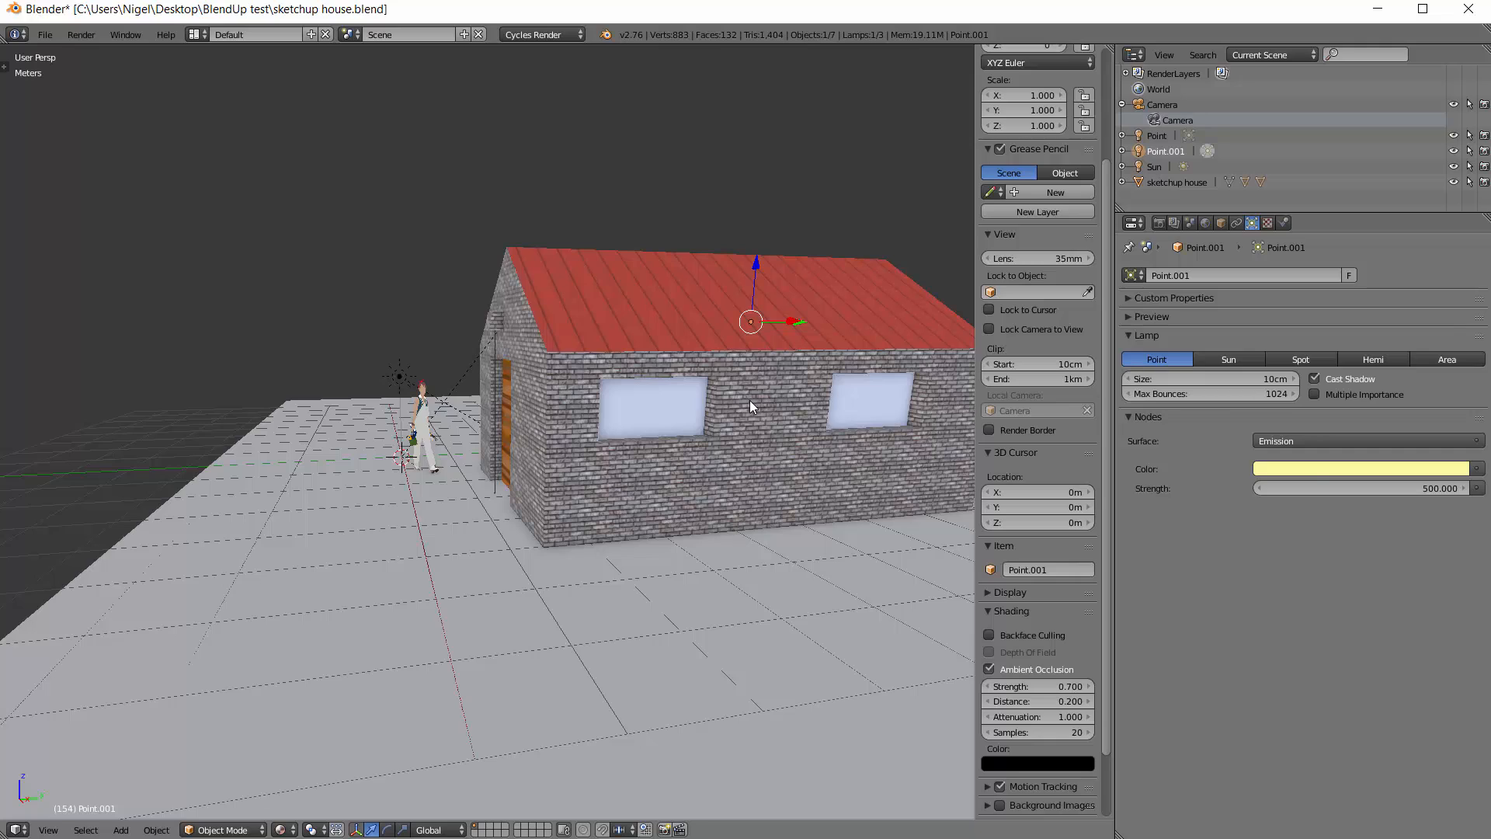
# - Set the interior lamp's emission color to red (R 1.000, G 0.017, B 0.004) and its strength to 2000
pyautogui.click(1314, 470)
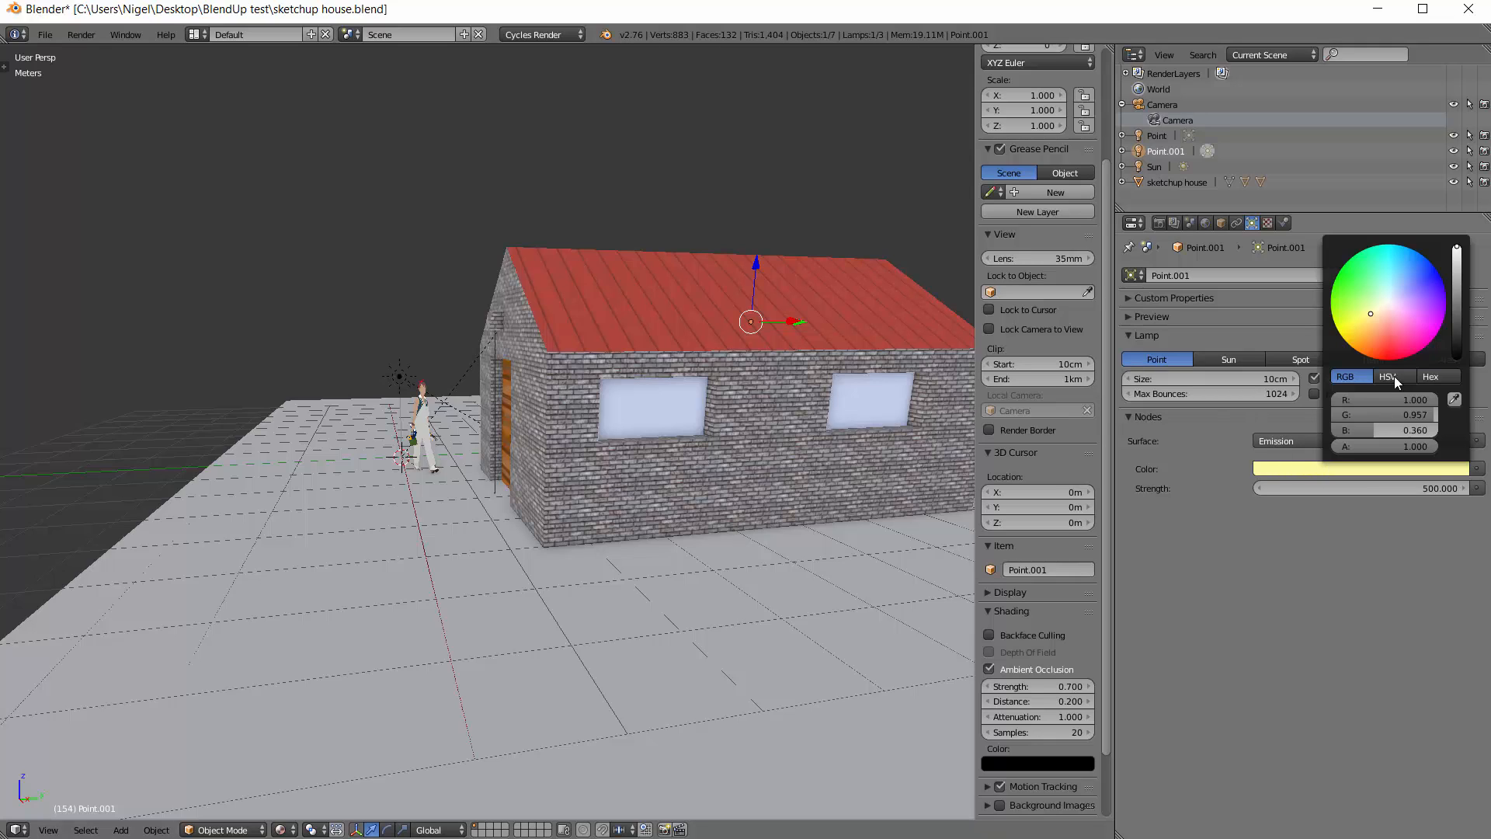
pyautogui.click(1382, 357)
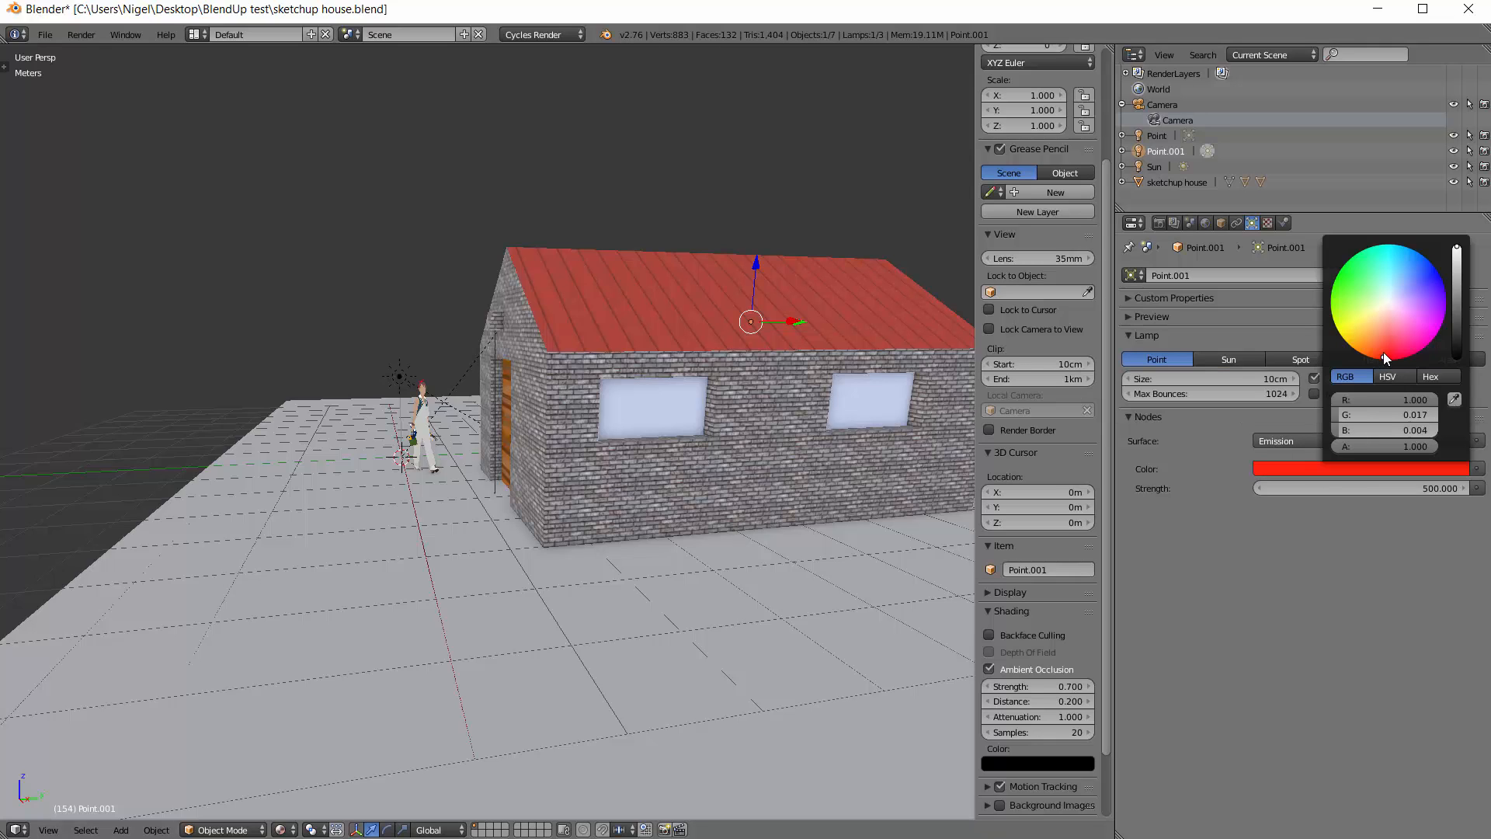
pyautogui.click(1367, 489)
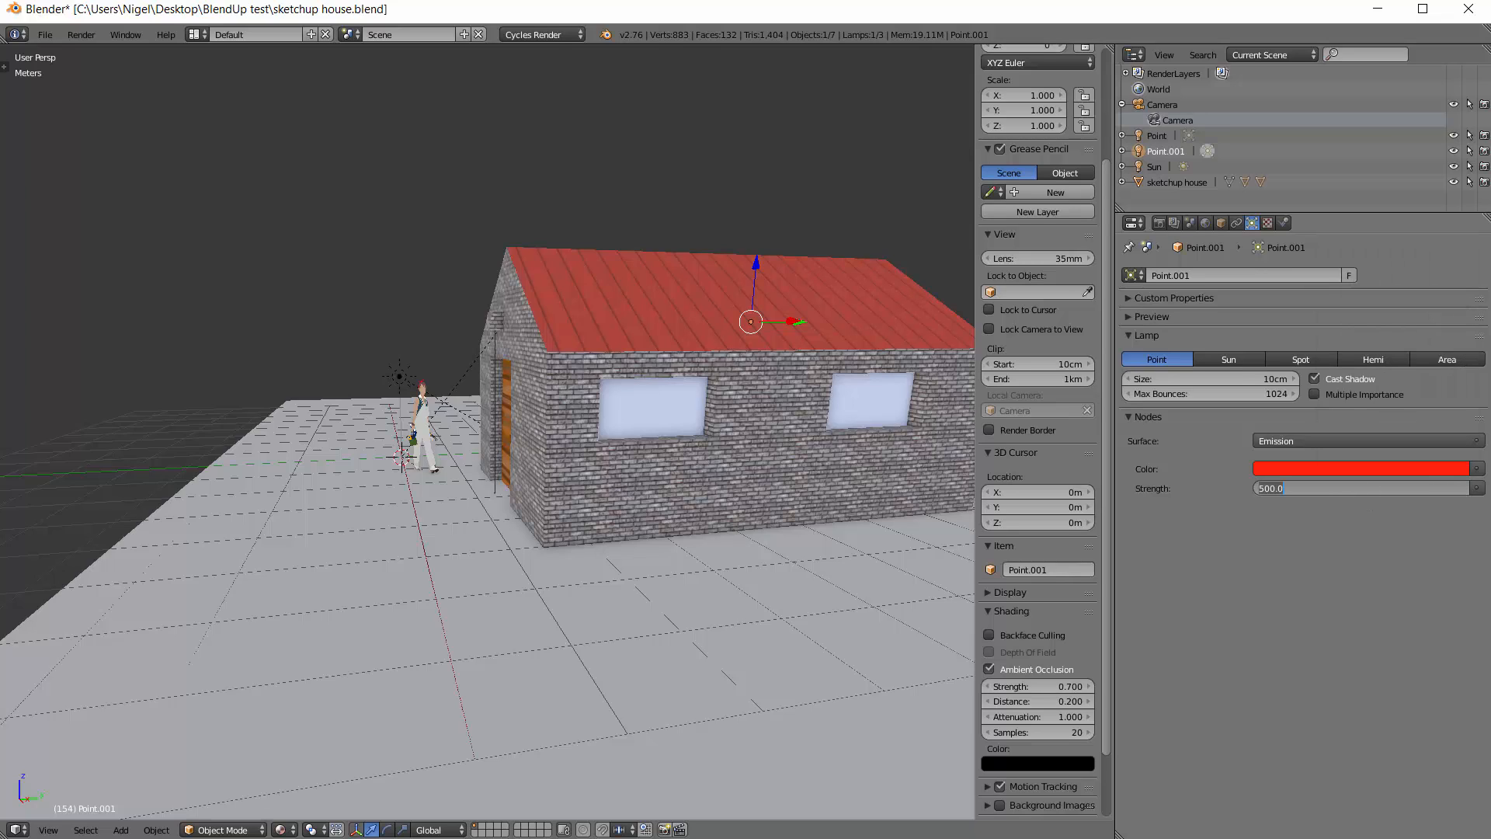
pyautogui.write('20')
pyautogui.press('Return')
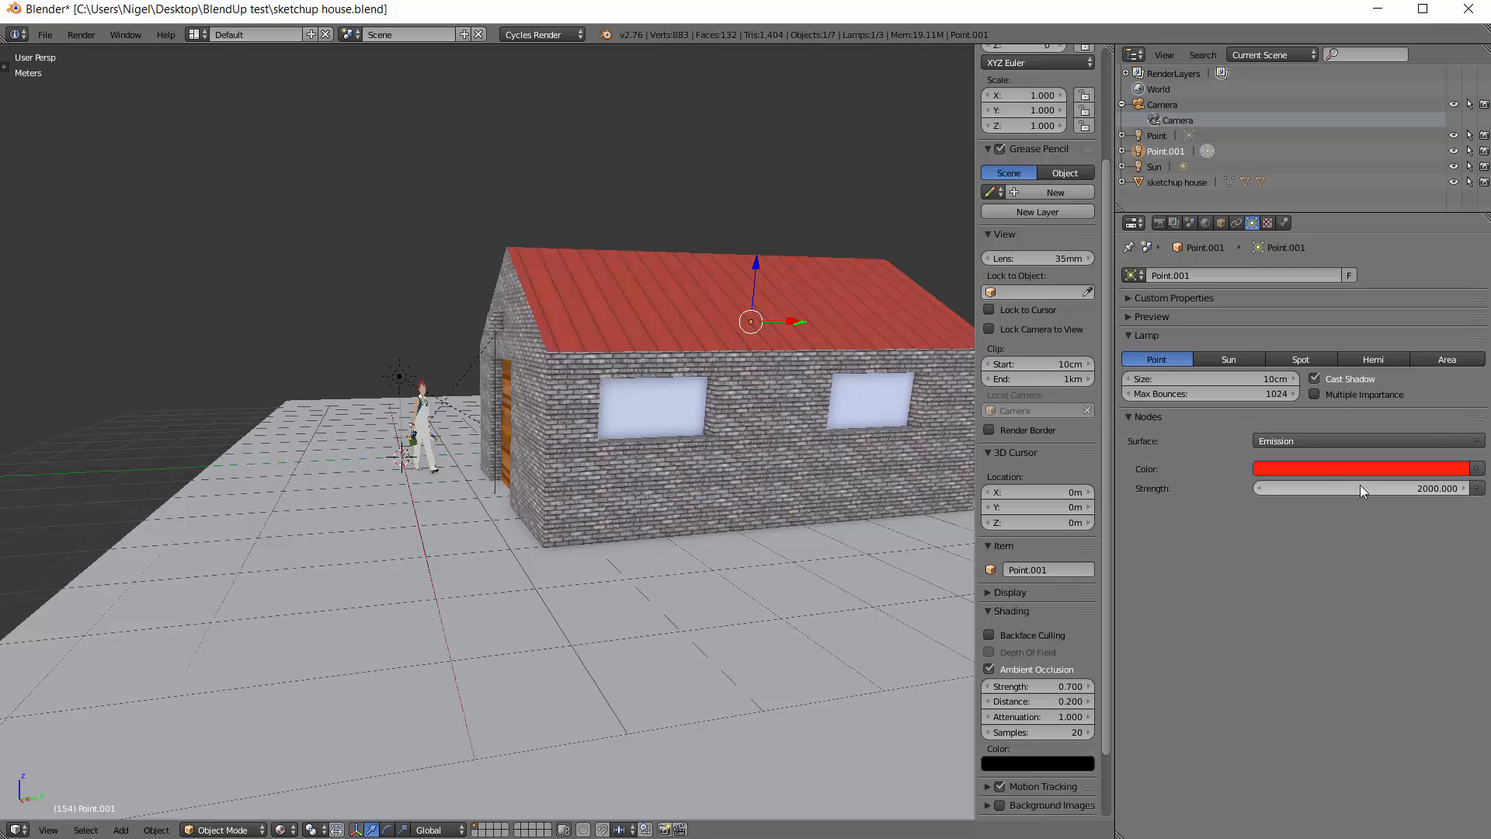
# - Change the viewport shading to Rendered and examine the lamp light at the windows, the door and the ground around the house
pyautogui.moveTo(706, 577); pyautogui.dragTo(644, 556, button='middle')
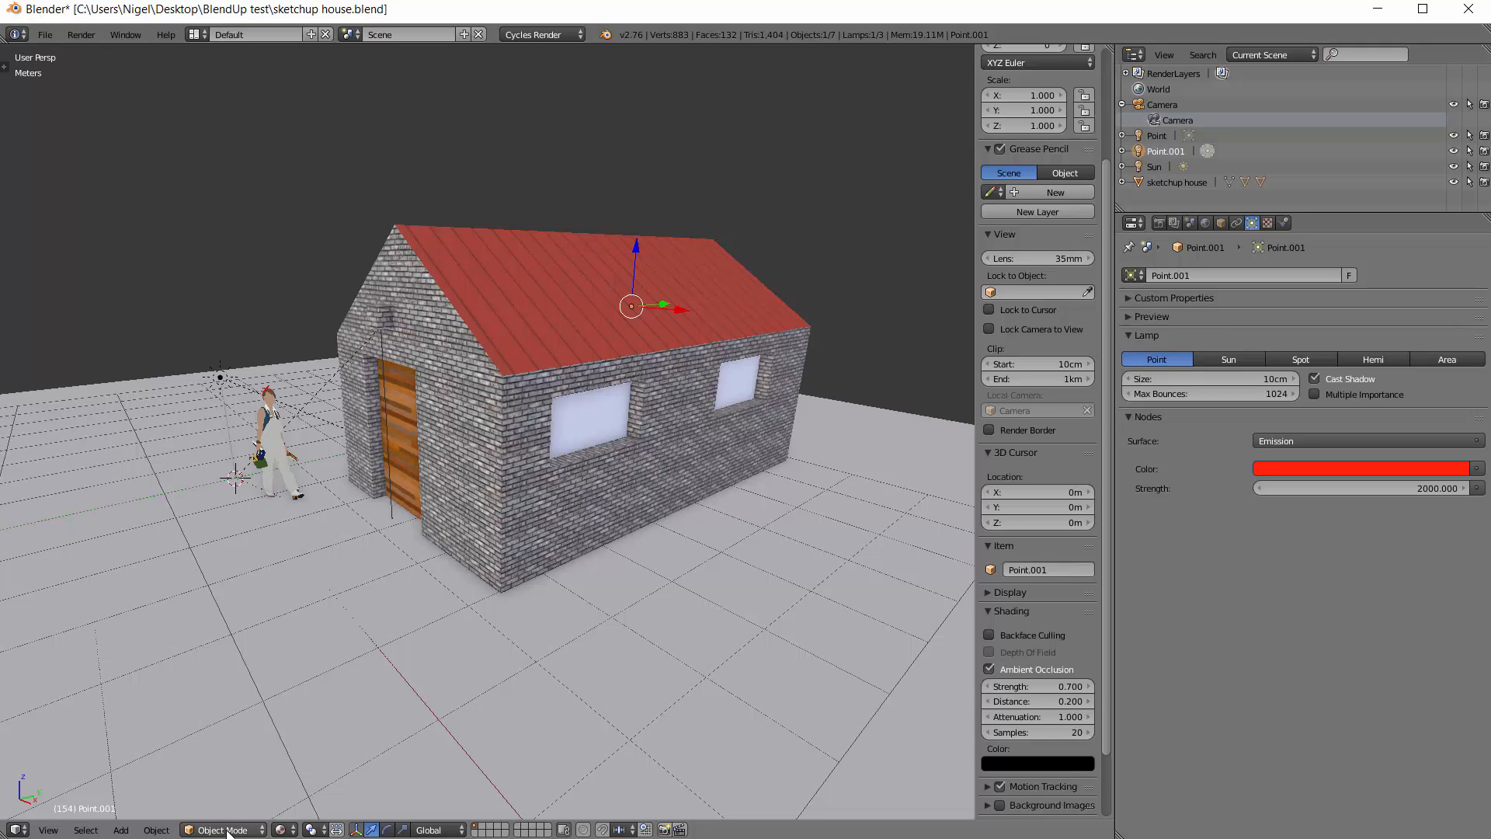
pyautogui.click(285, 829)
pyautogui.click(318, 726)
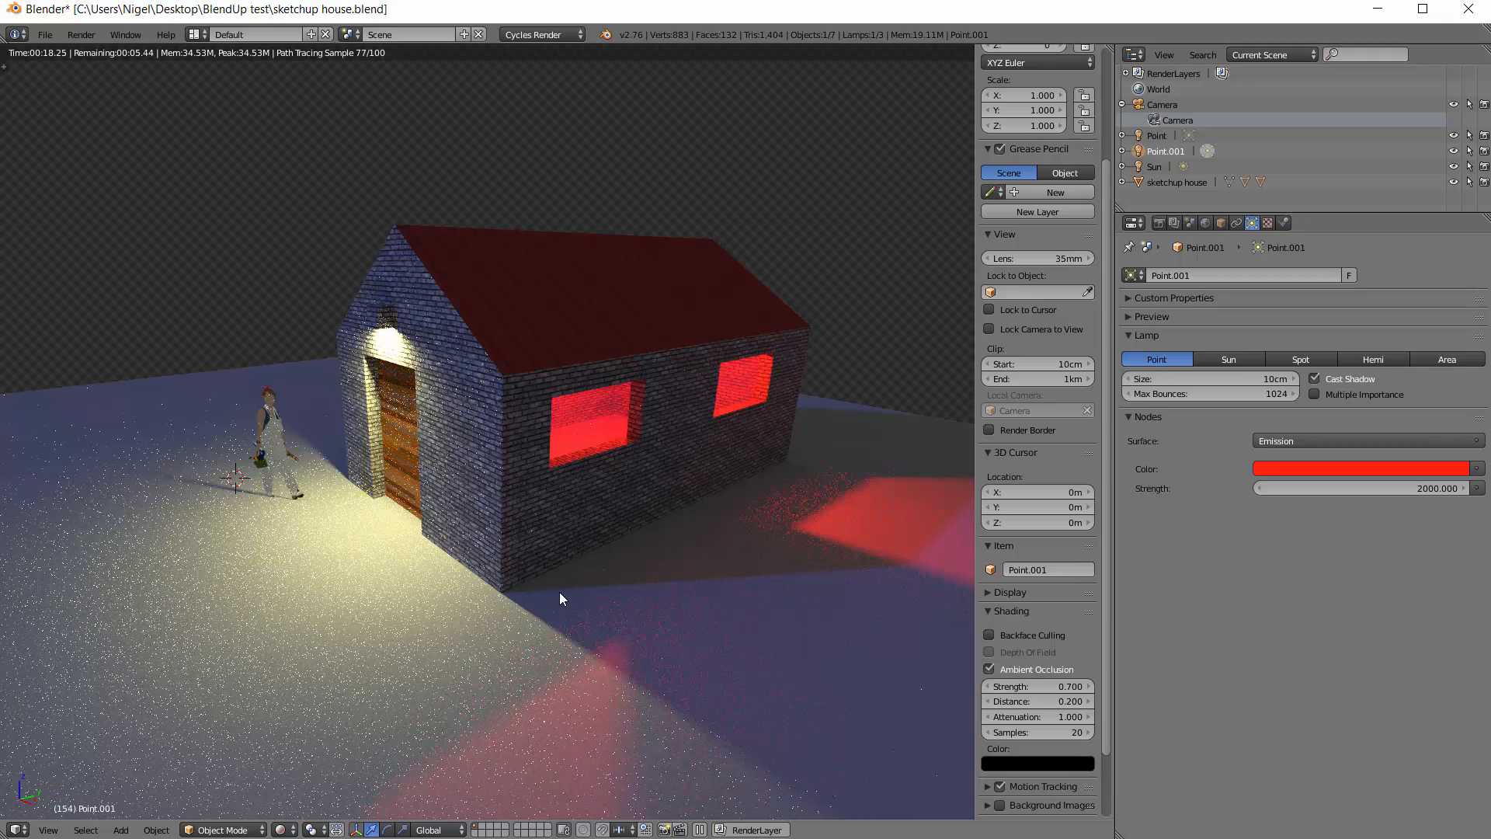
pyautogui.scroll(1, 590, 571)
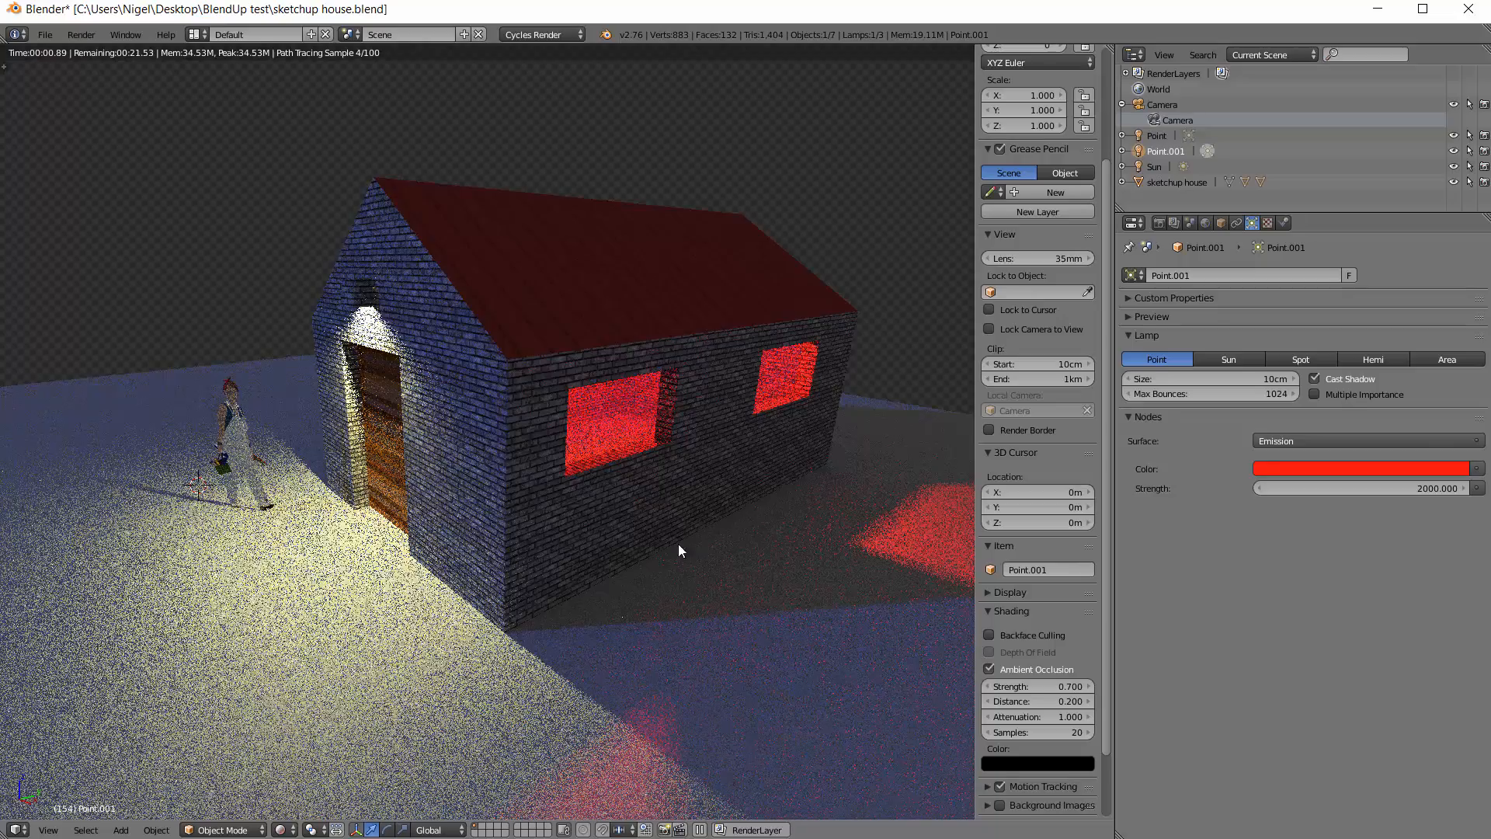
pyautogui.scroll(3, 536, 532)
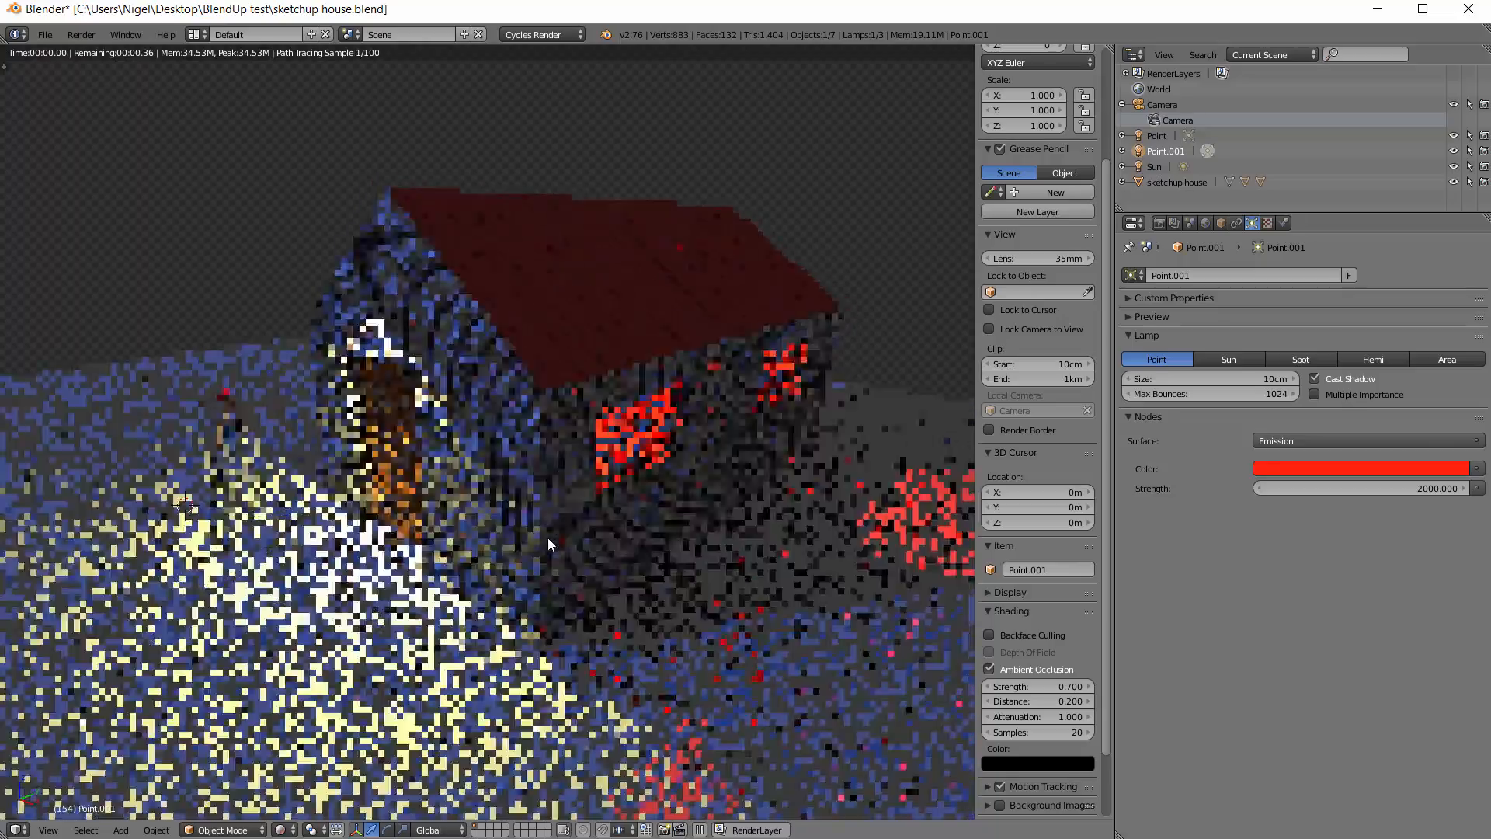
pyautogui.moveTo(577, 537); pyautogui.dragTo(543, 657, button='middle')
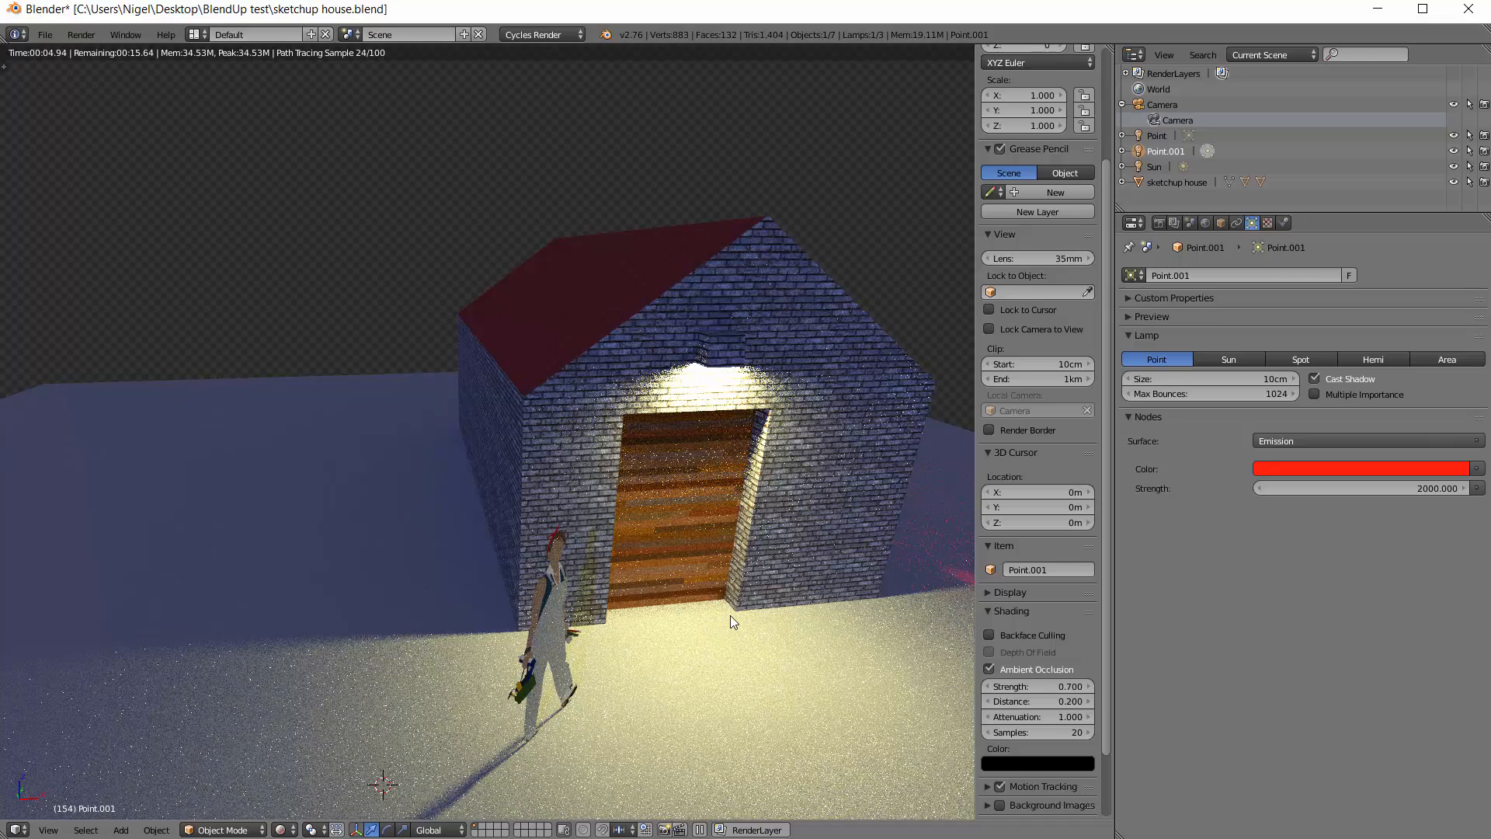
pyautogui.moveTo(729, 617); pyautogui.dragTo(658, 622, button='middle')
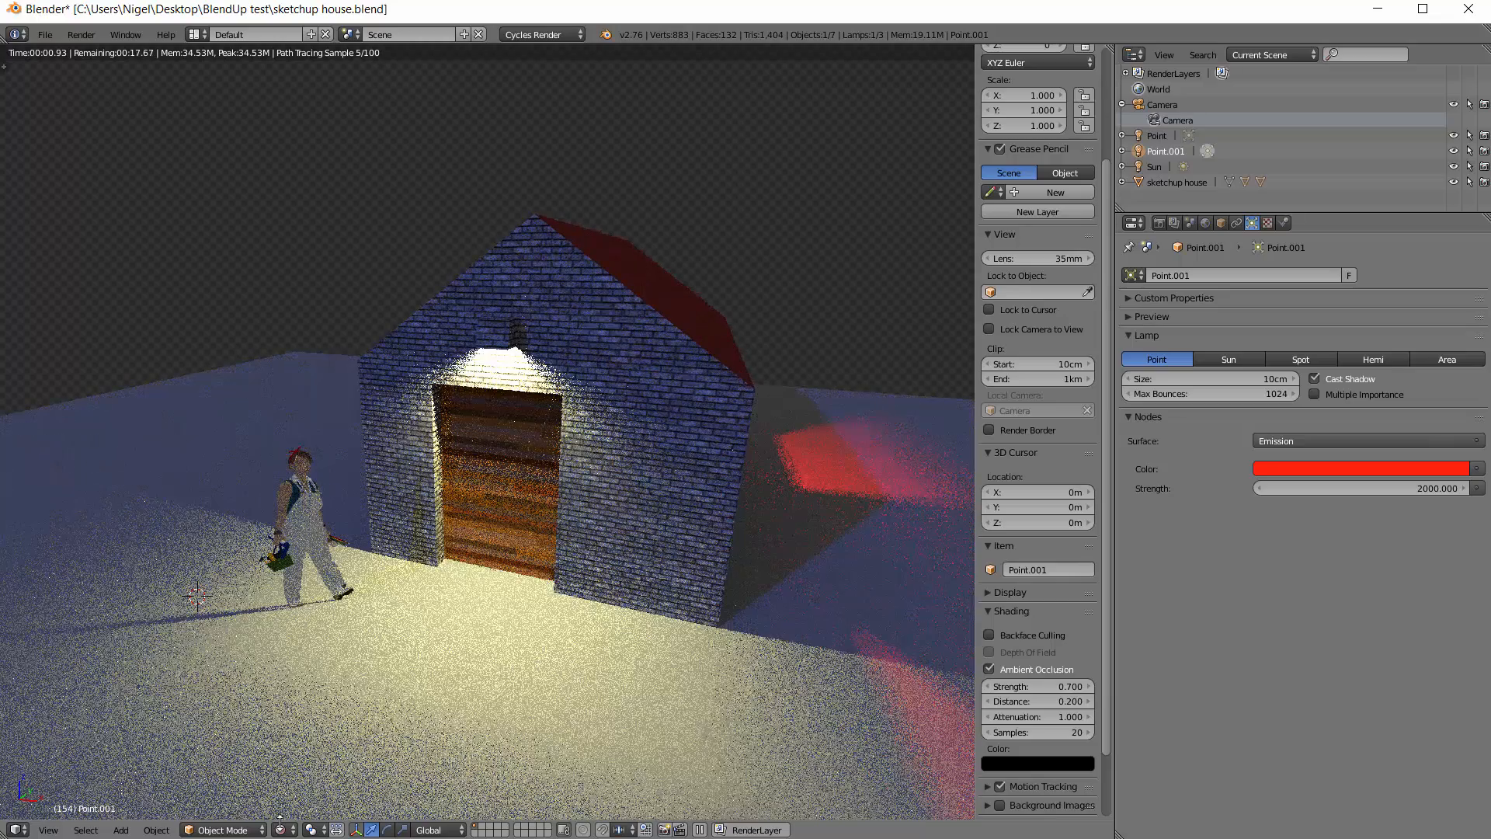
# - Switch to Wireframe shading and select the house, the human figure and the light fixture in turn to examine the imported objects
pyautogui.click(286, 831)
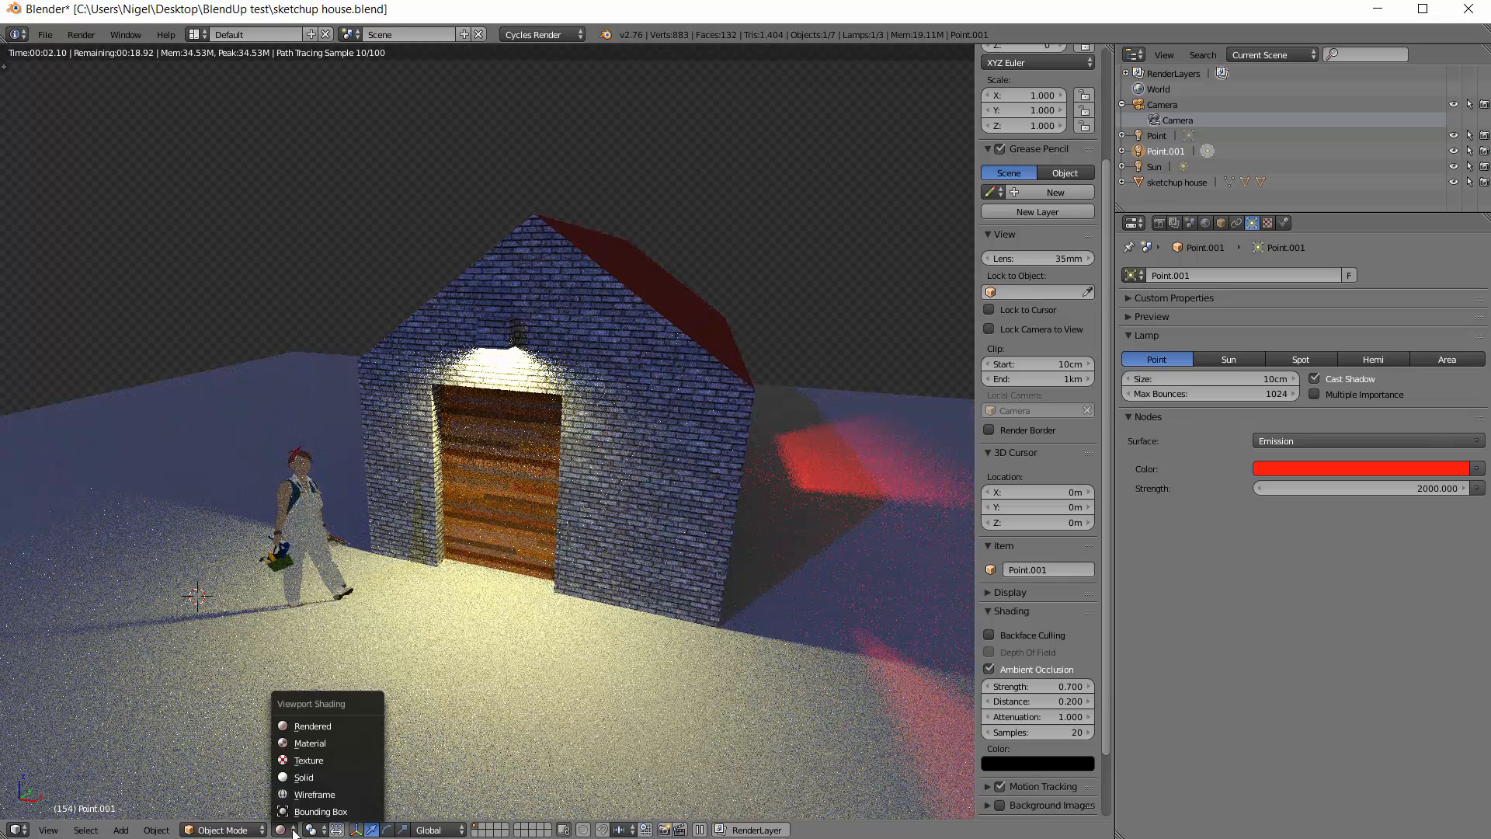
pyautogui.click(309, 792)
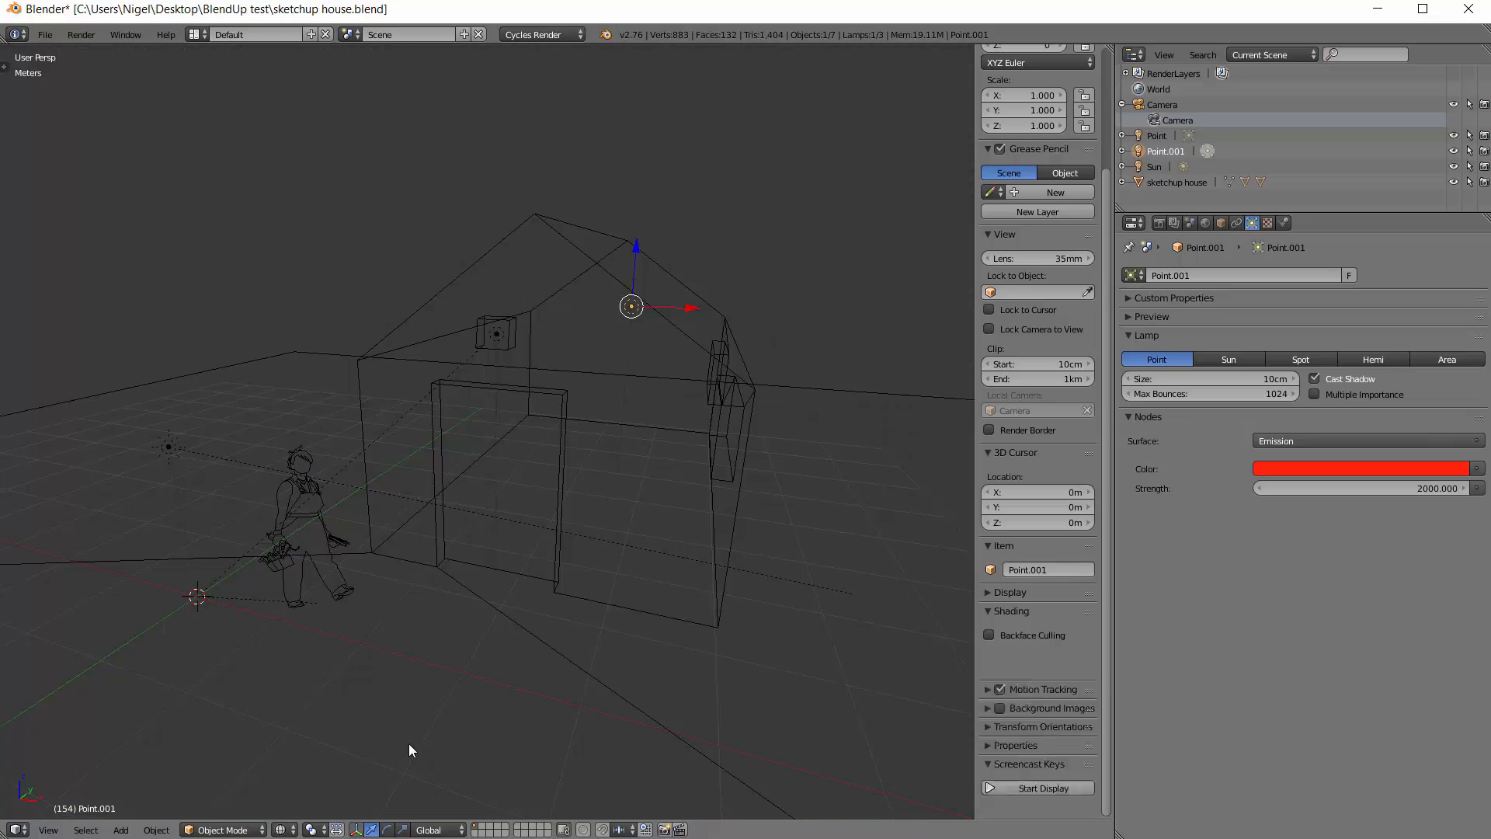
pyautogui.rightClick(555, 548)
pyautogui.moveTo(763, 580); pyautogui.dragTo(711, 578, button='middle')
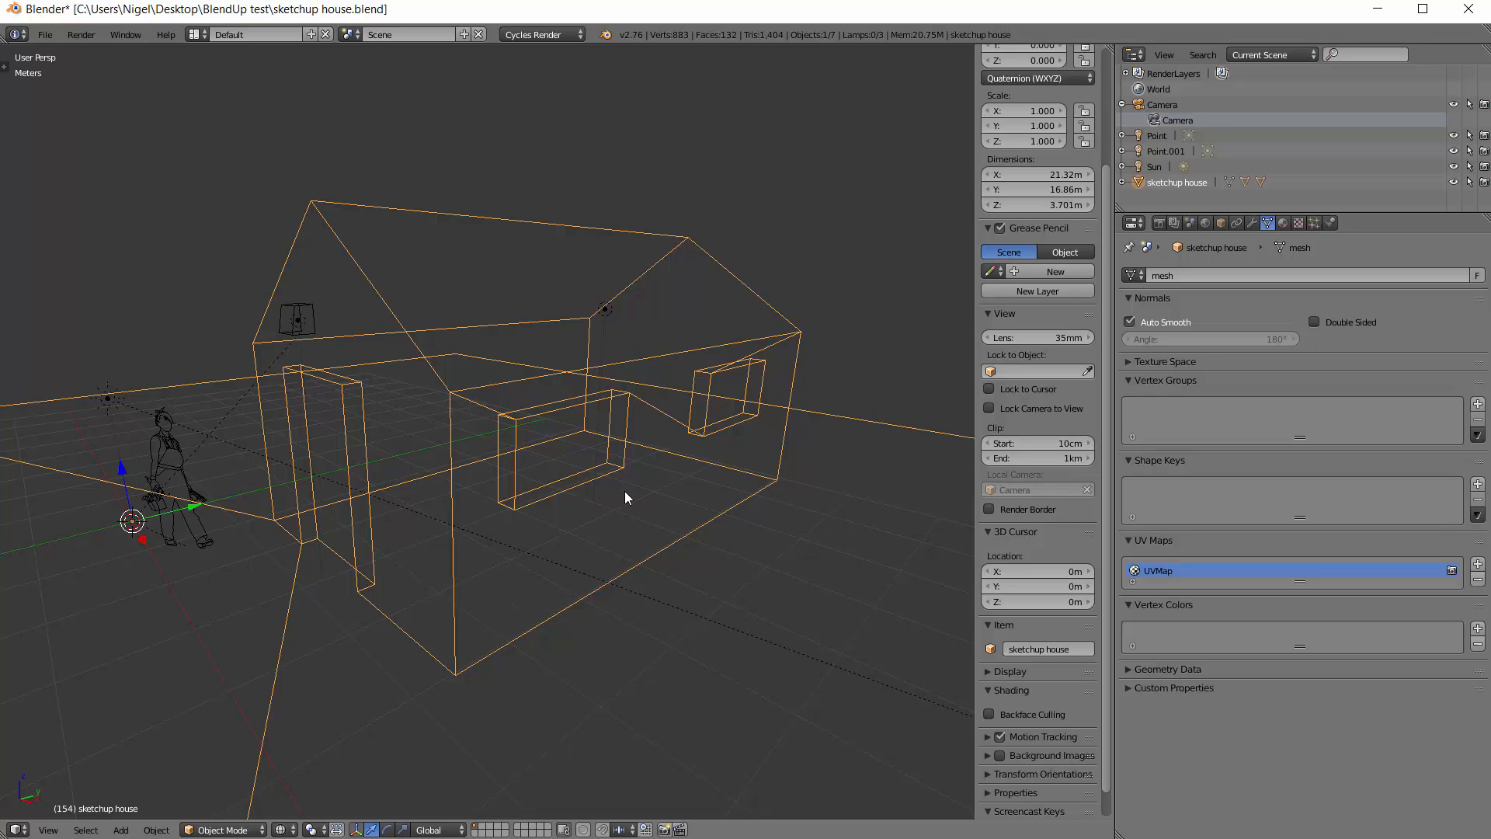
pyautogui.moveTo(625, 491); pyautogui.dragTo(629, 508, button='middle')
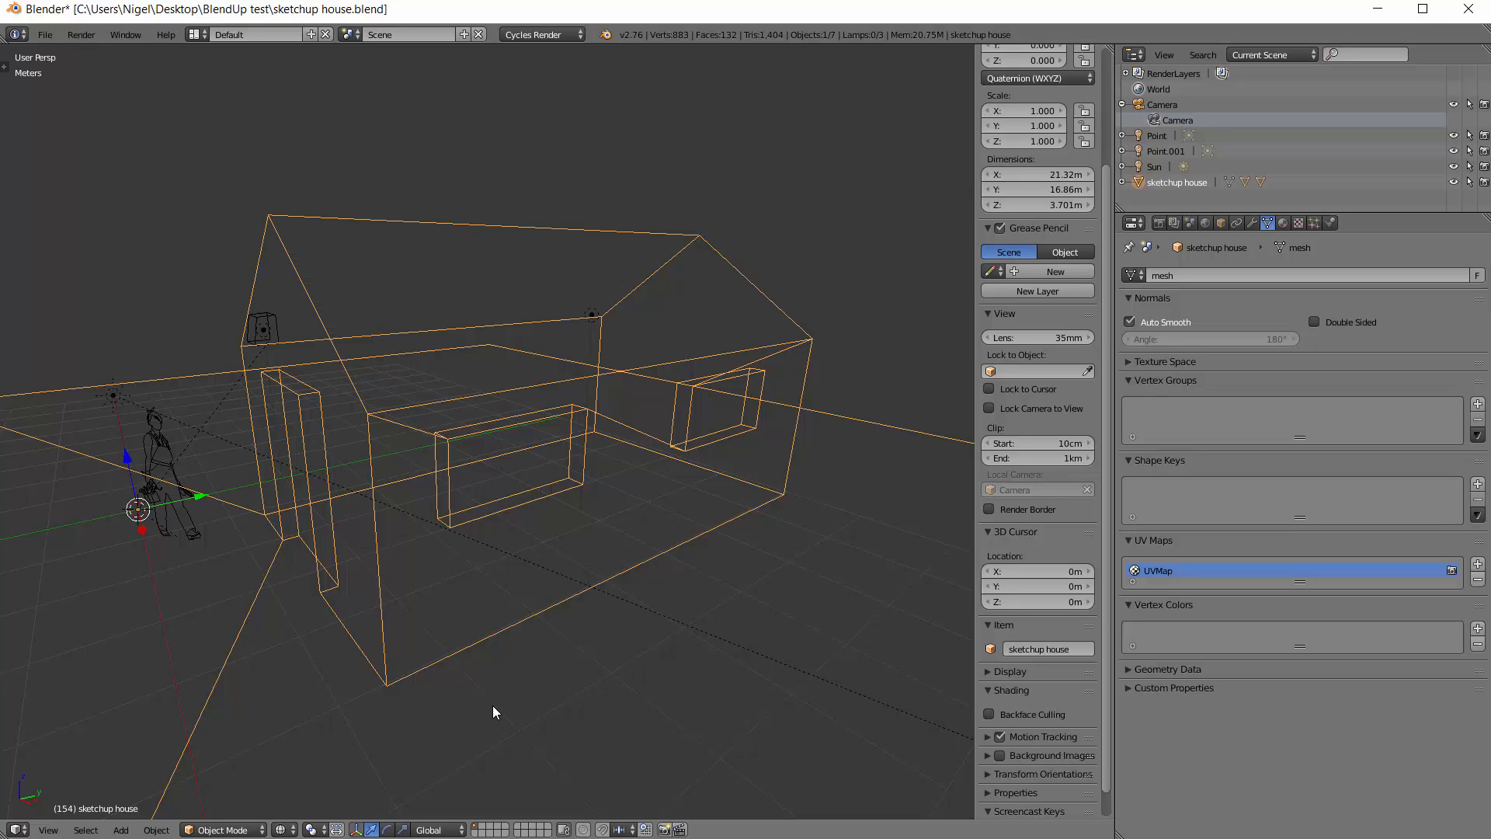
pyautogui.scroll(-2, 493, 706)
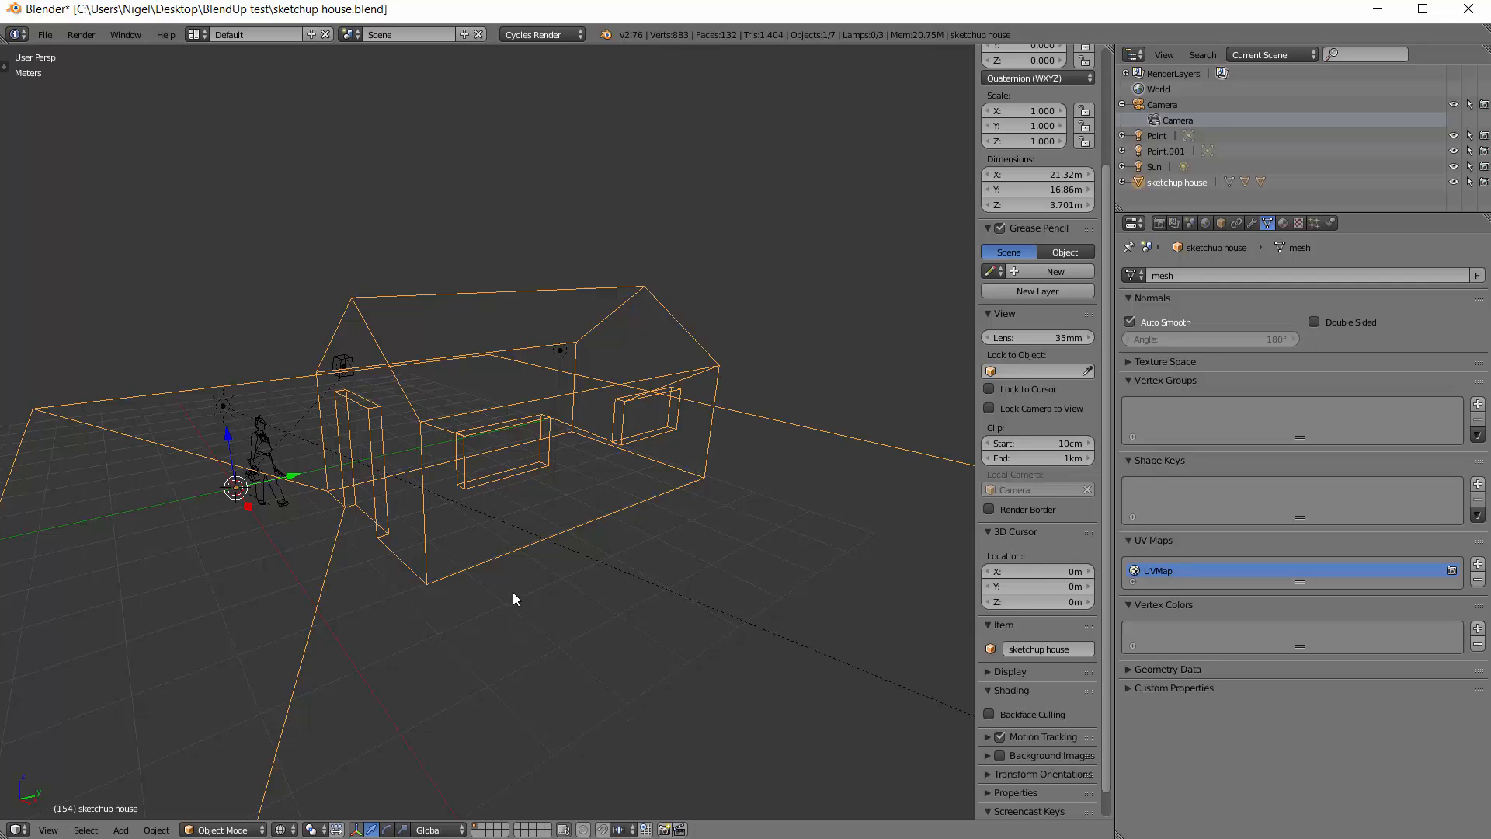
pyautogui.rightClick(263, 447)
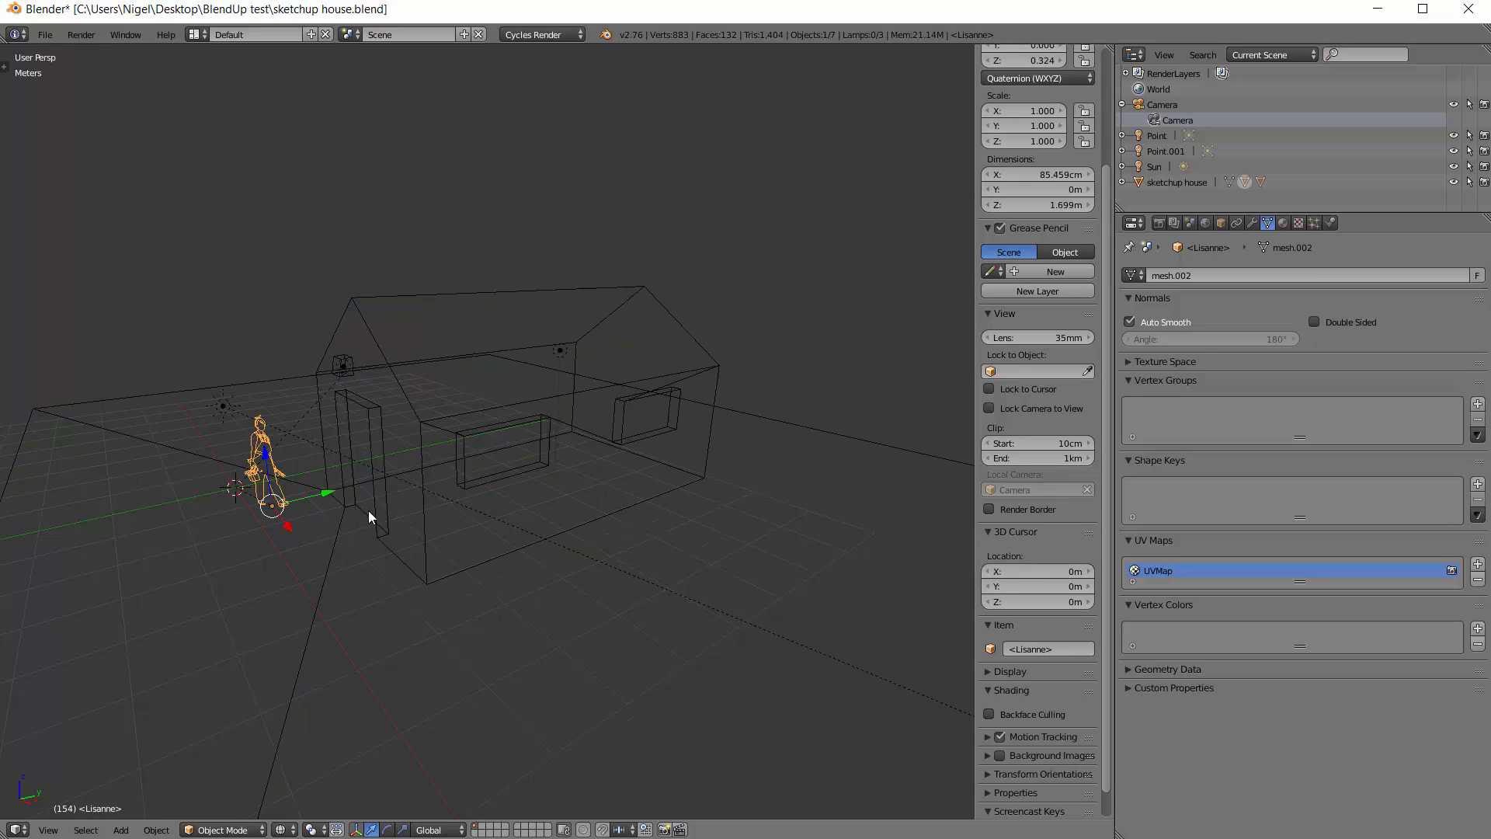
pyautogui.rightClick(343, 364)
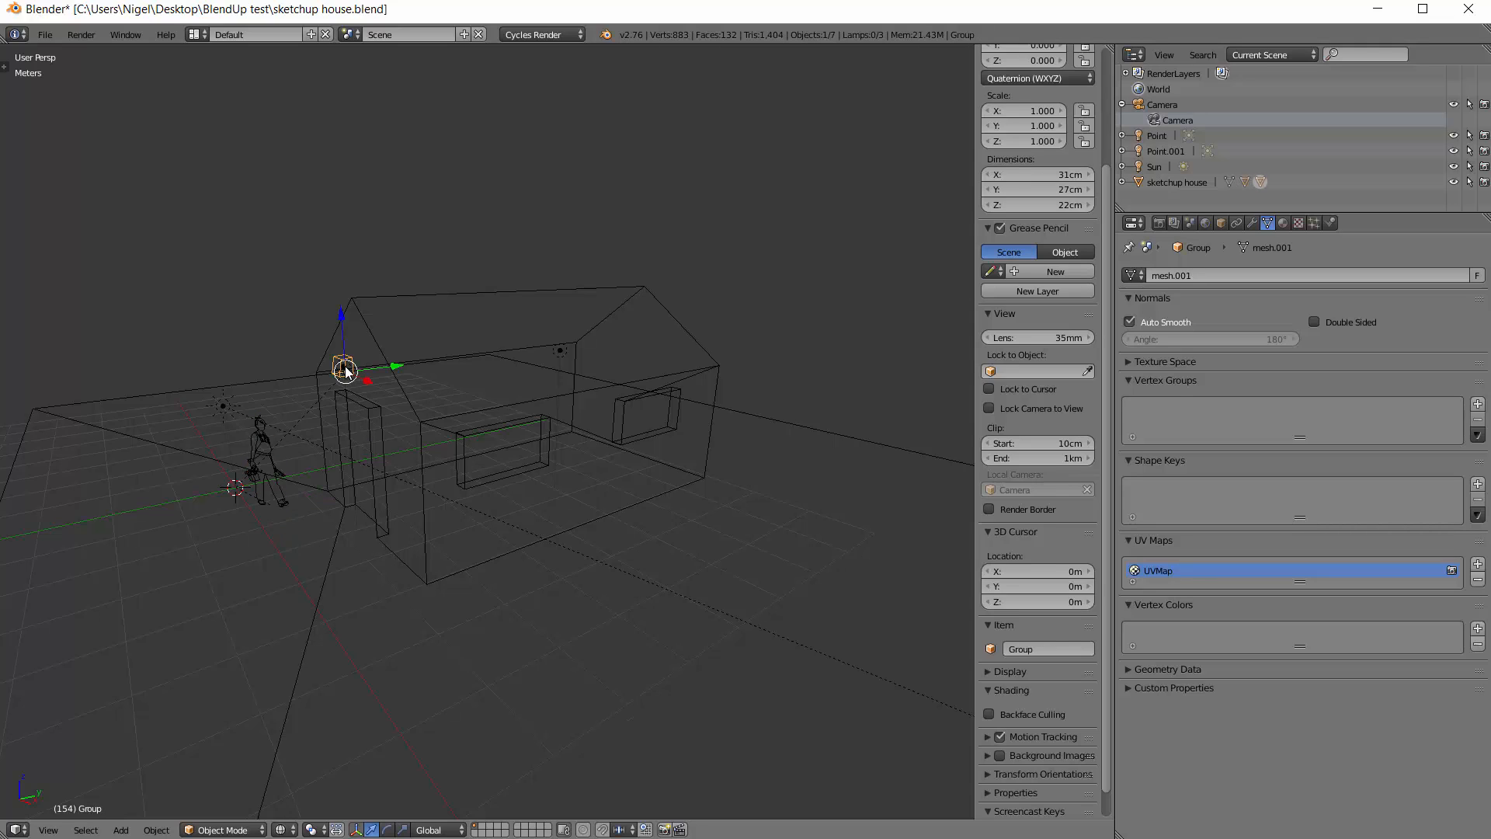
pyautogui.rightClick(423, 522)
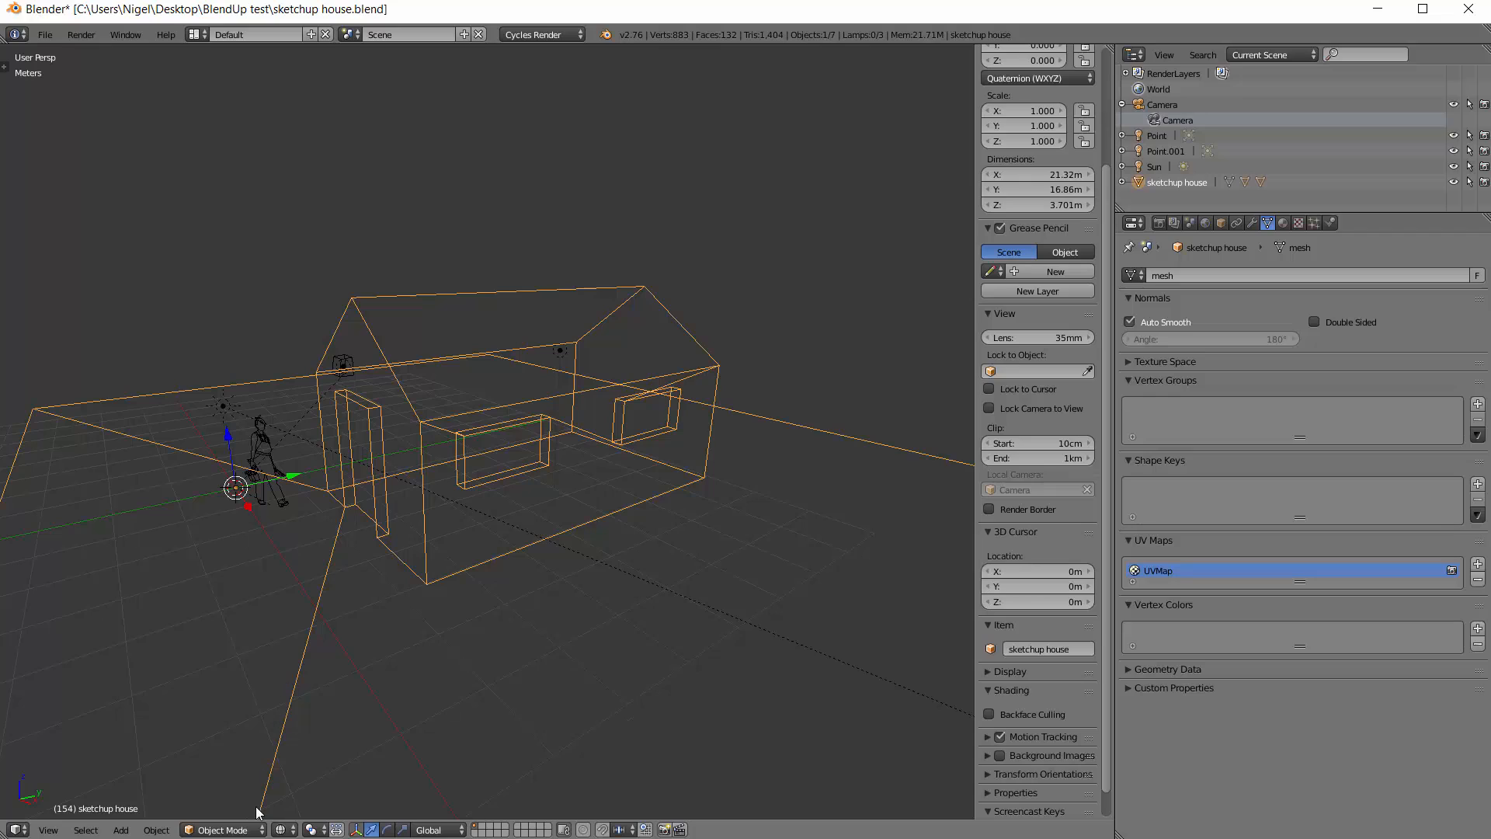
# - Change the viewport shading back to Material and frame the house at its front corner
pyautogui.click(292, 832)
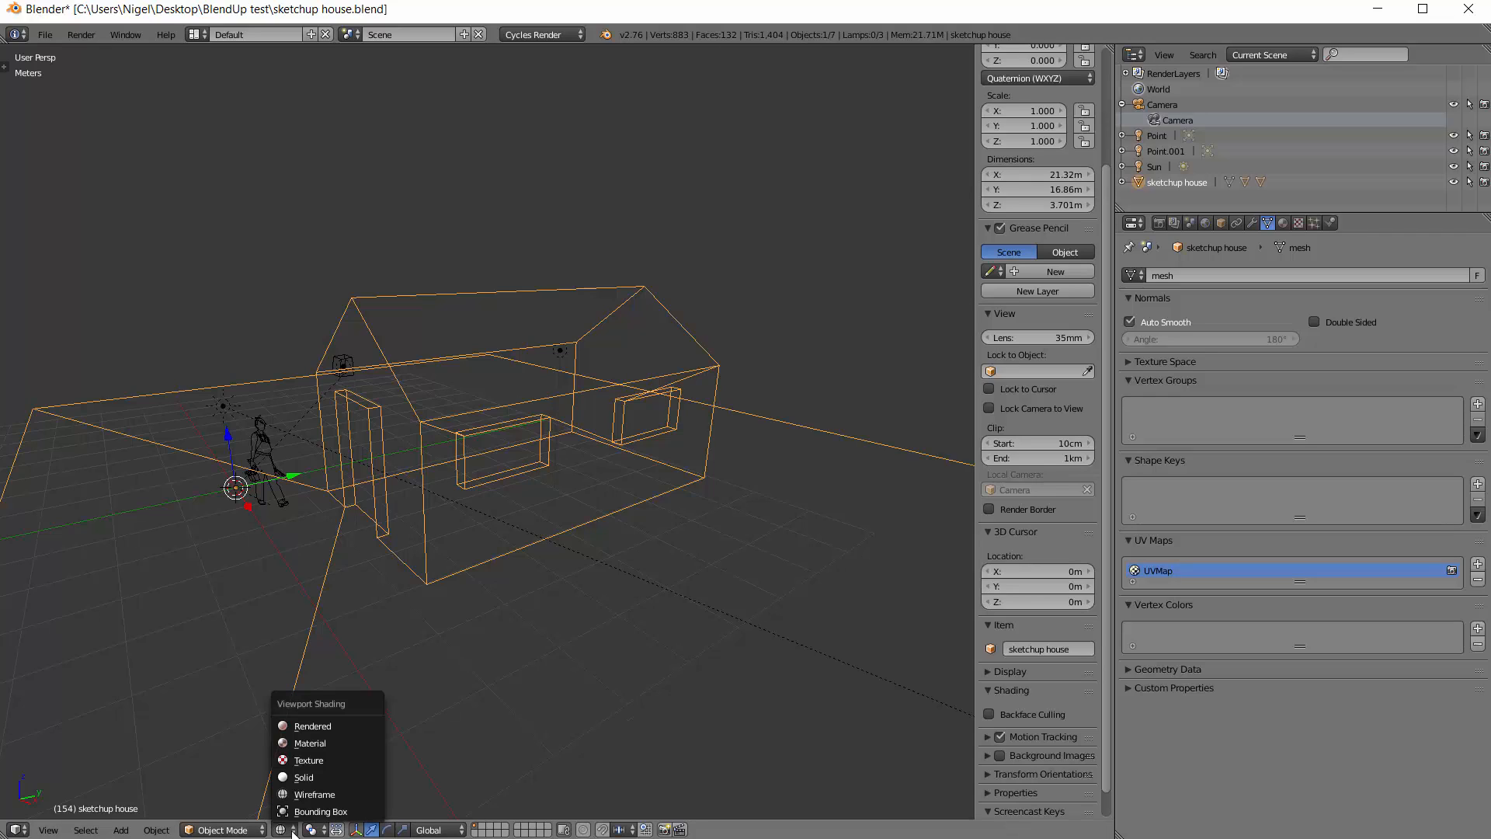
pyautogui.click(306, 742)
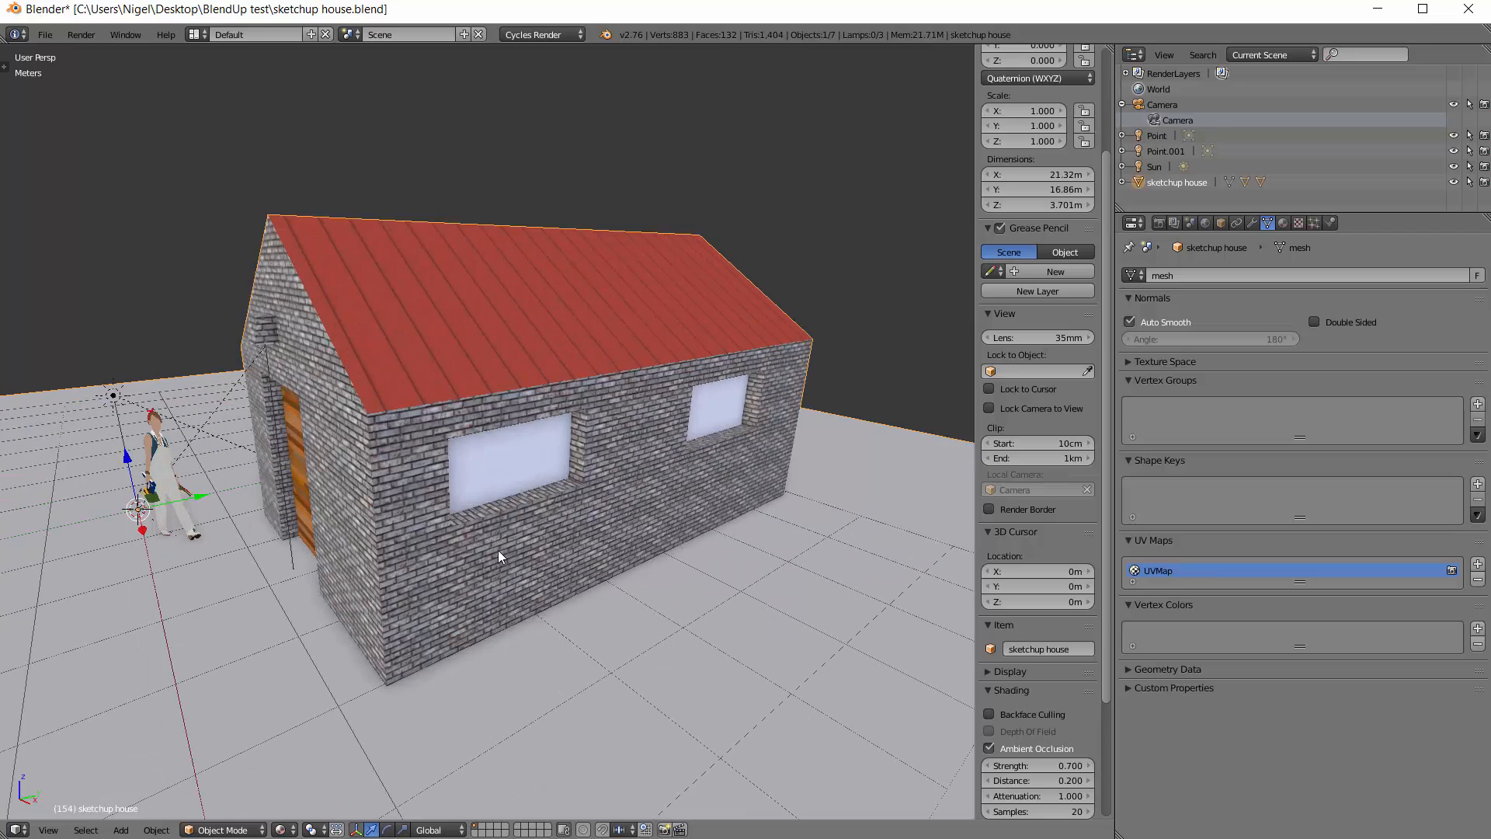
pyautogui.scroll(3, 493, 581)
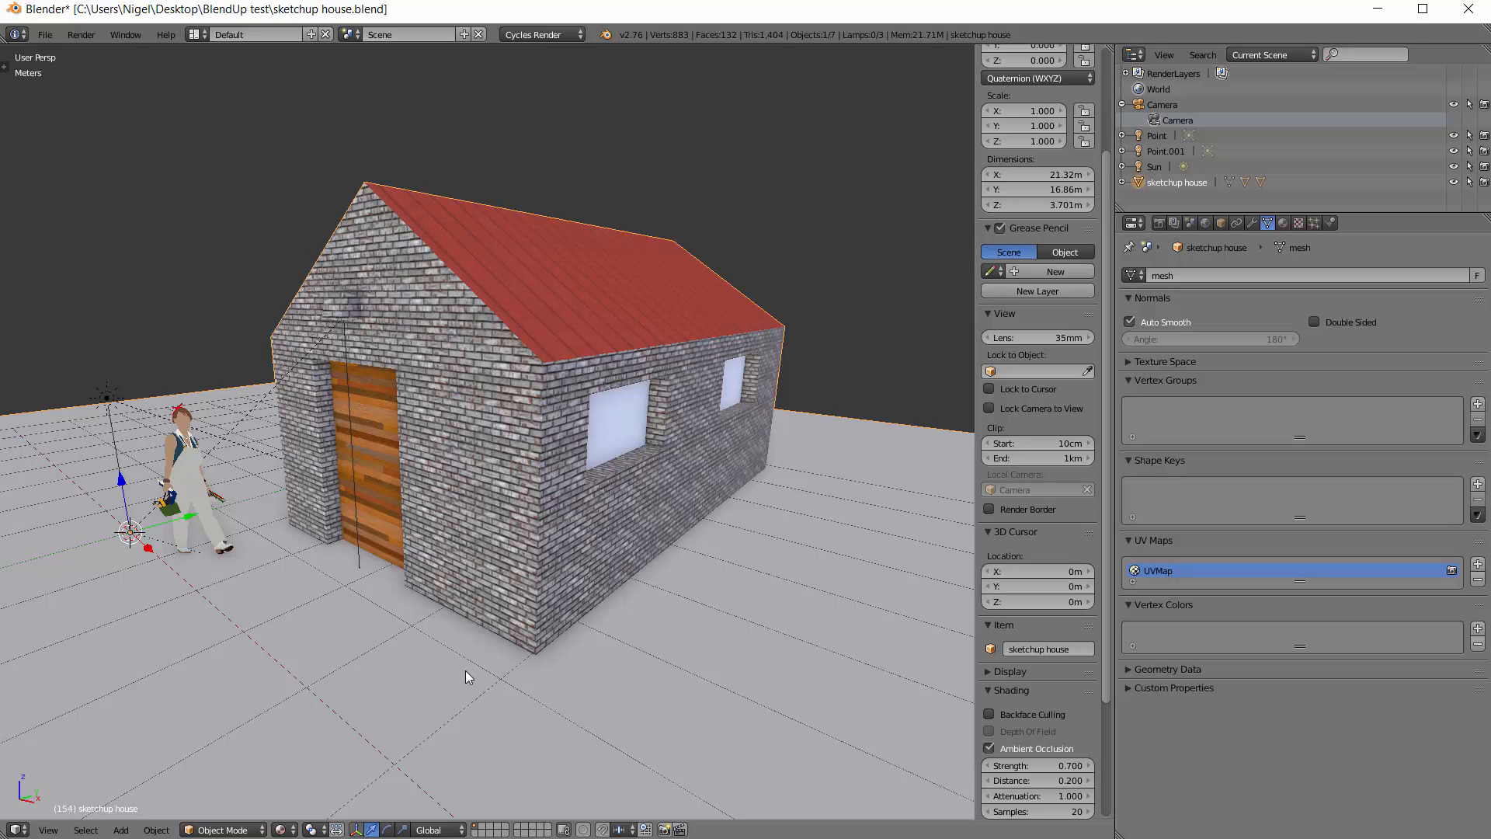
# - Look through the scene camera with its frame fitted to the viewport and bring up the render settings
pyautogui.press('KP_0')
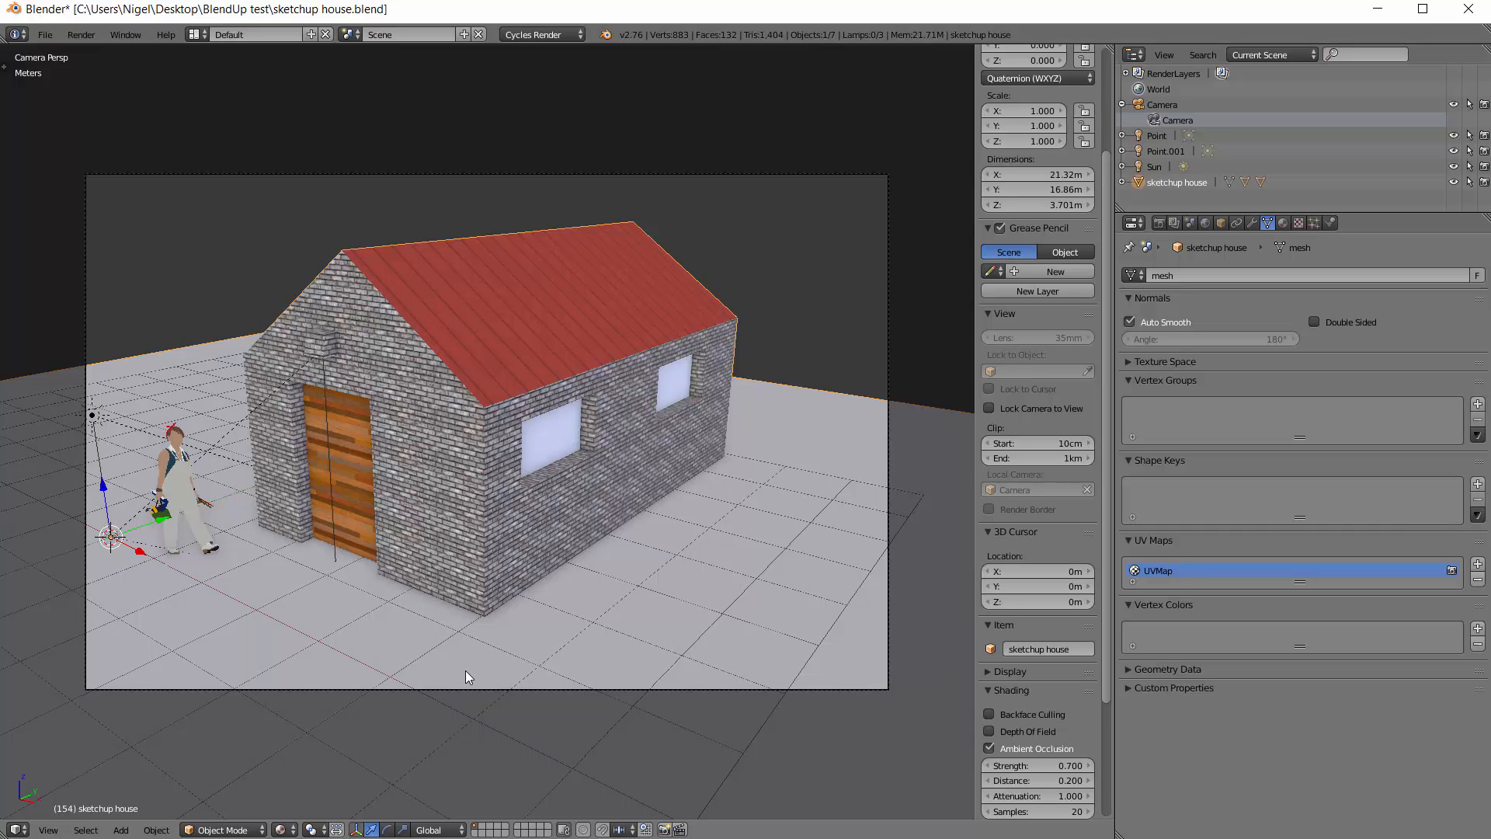
pyautogui.click(1160, 223)
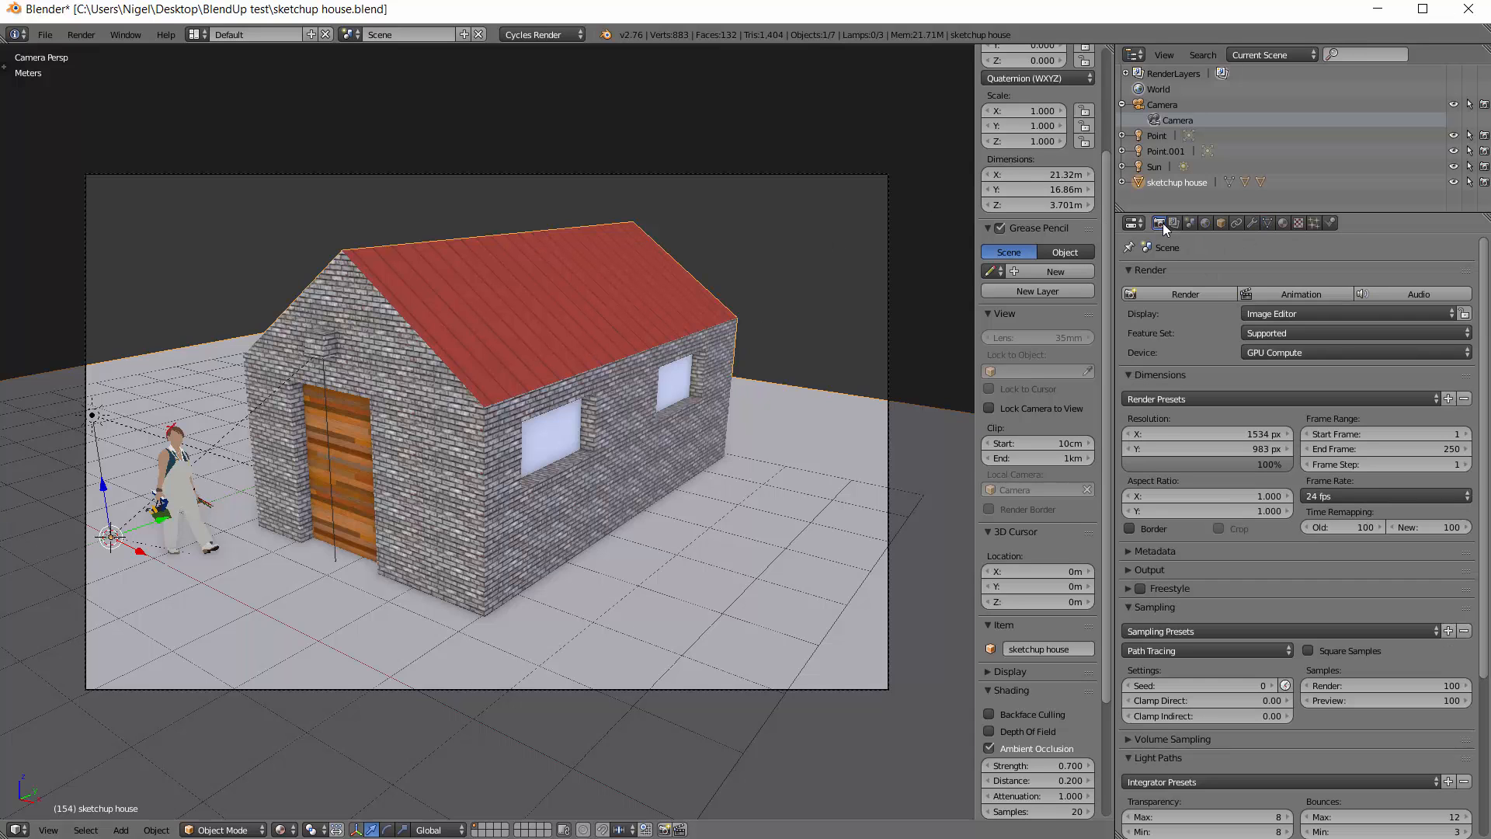
pyautogui.press('Home')
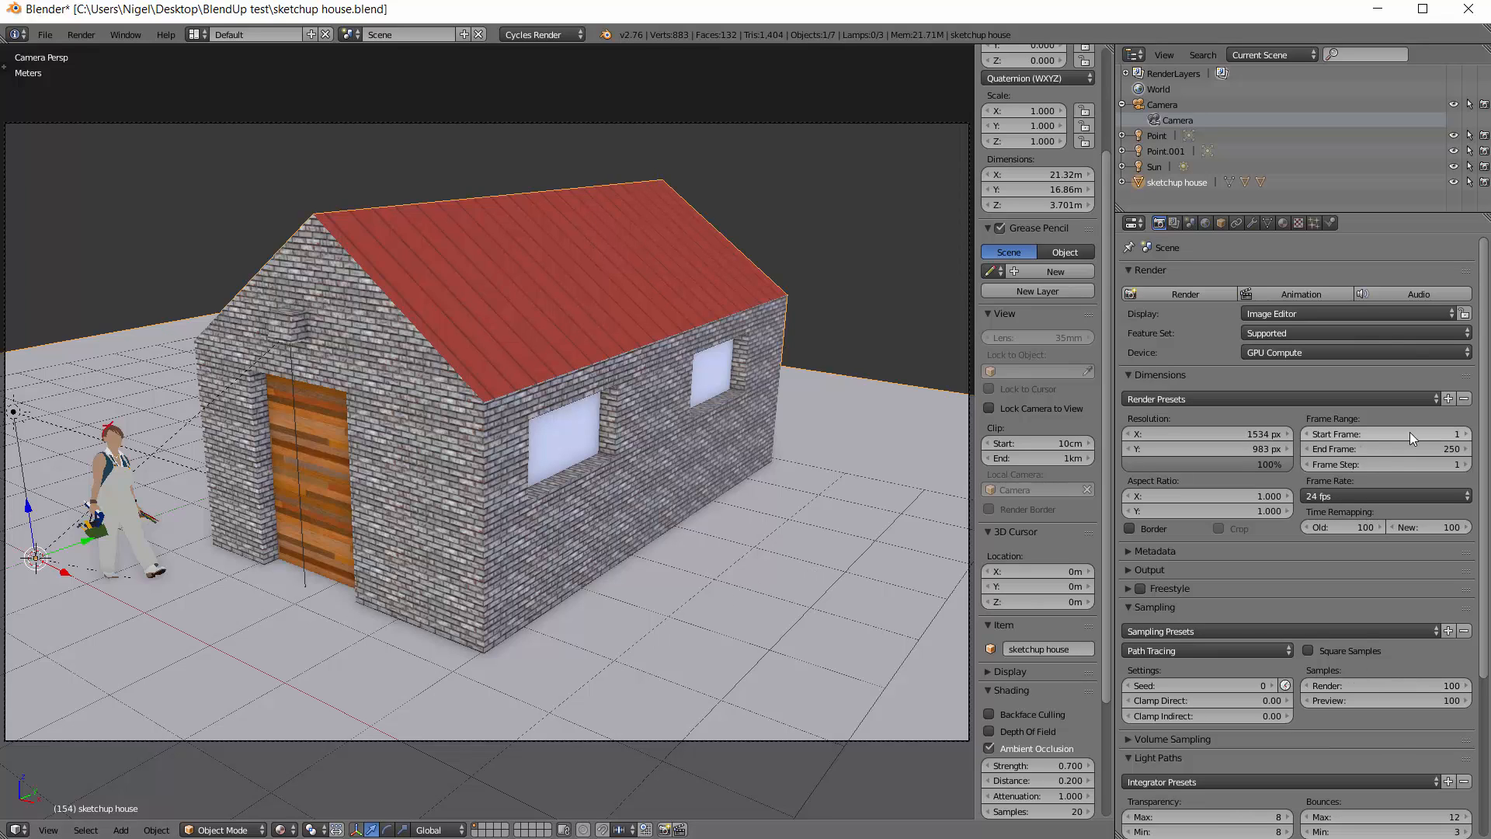
# - Set the render tile size in the performance settings to 256 in both X and Y
pyautogui.scroll(-6, 1486, 426)
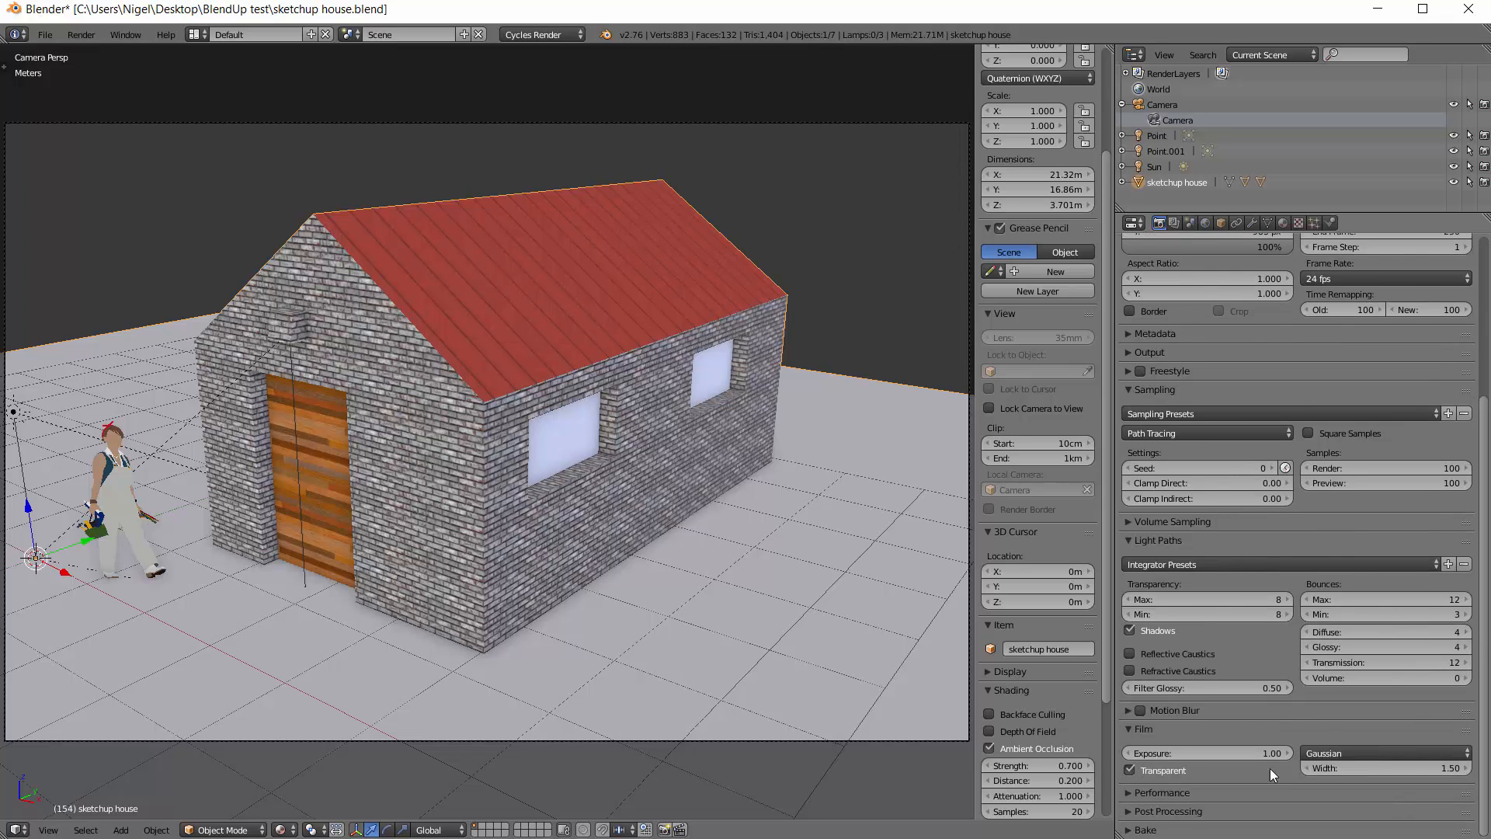
pyautogui.click(1128, 793)
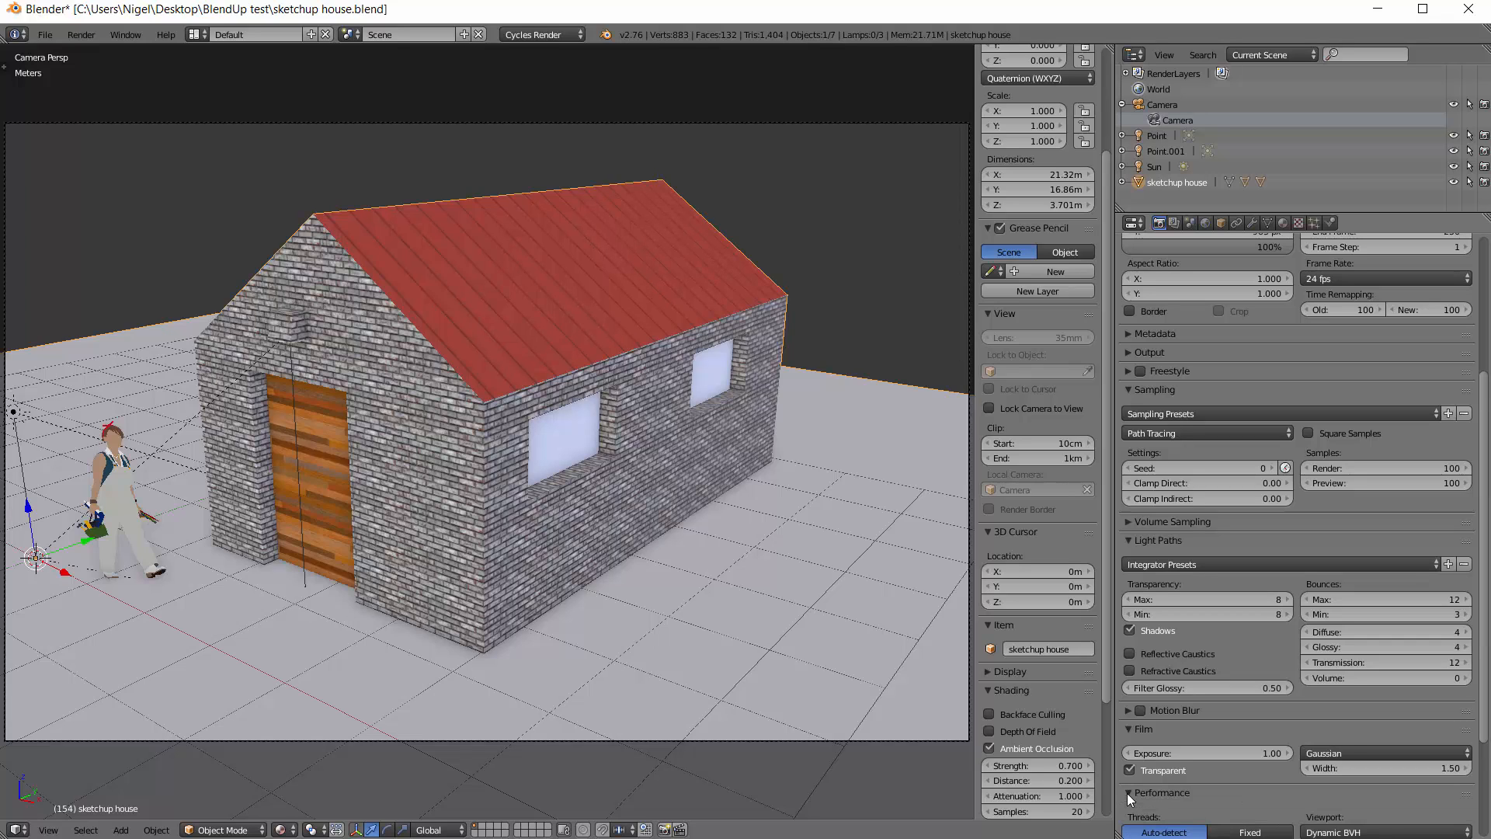
pyautogui.scroll(-5, 1325, 750)
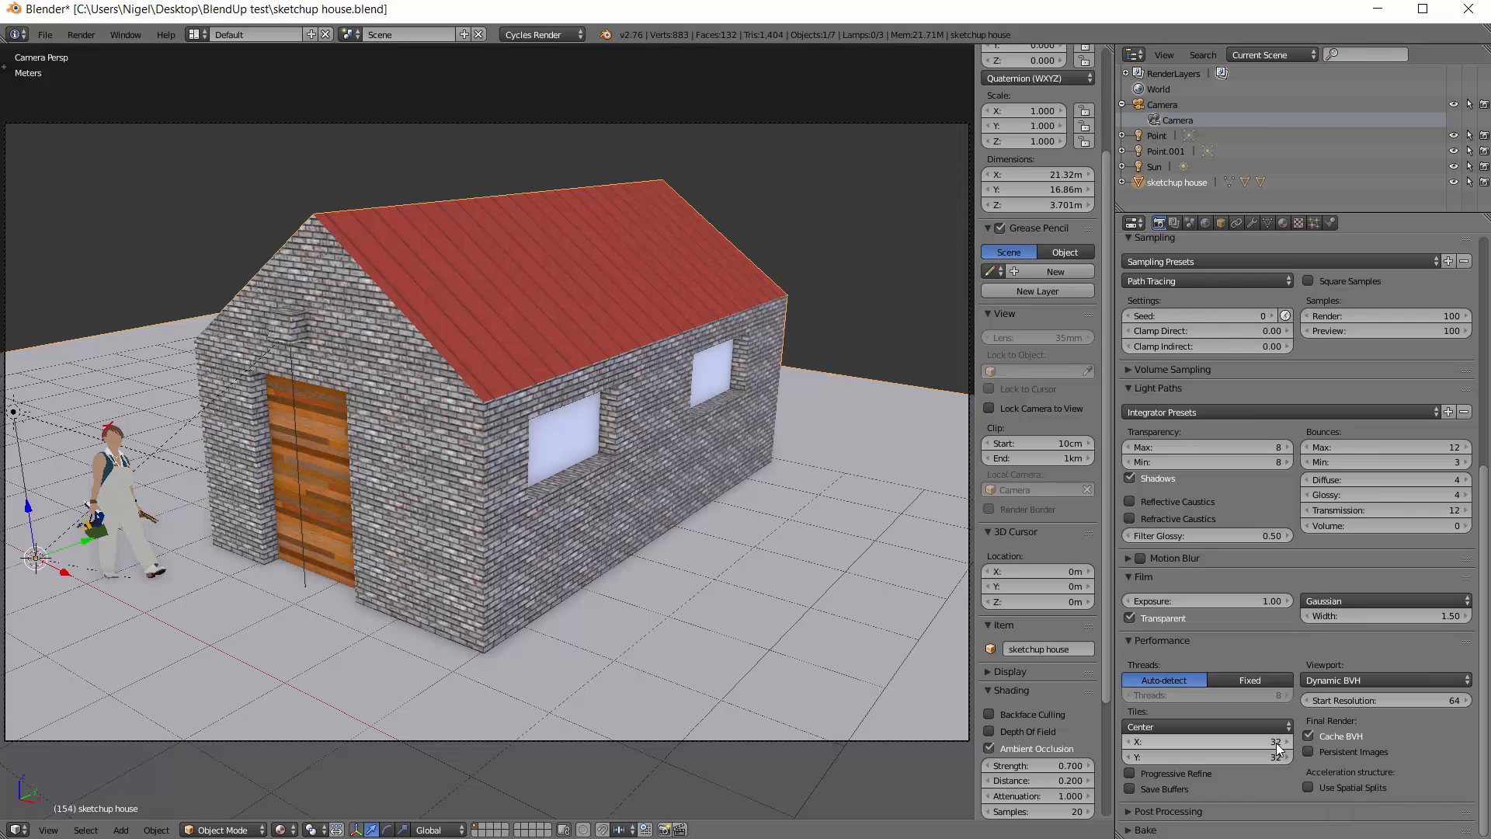
pyautogui.click(1280, 741)
pyautogui.write('256')
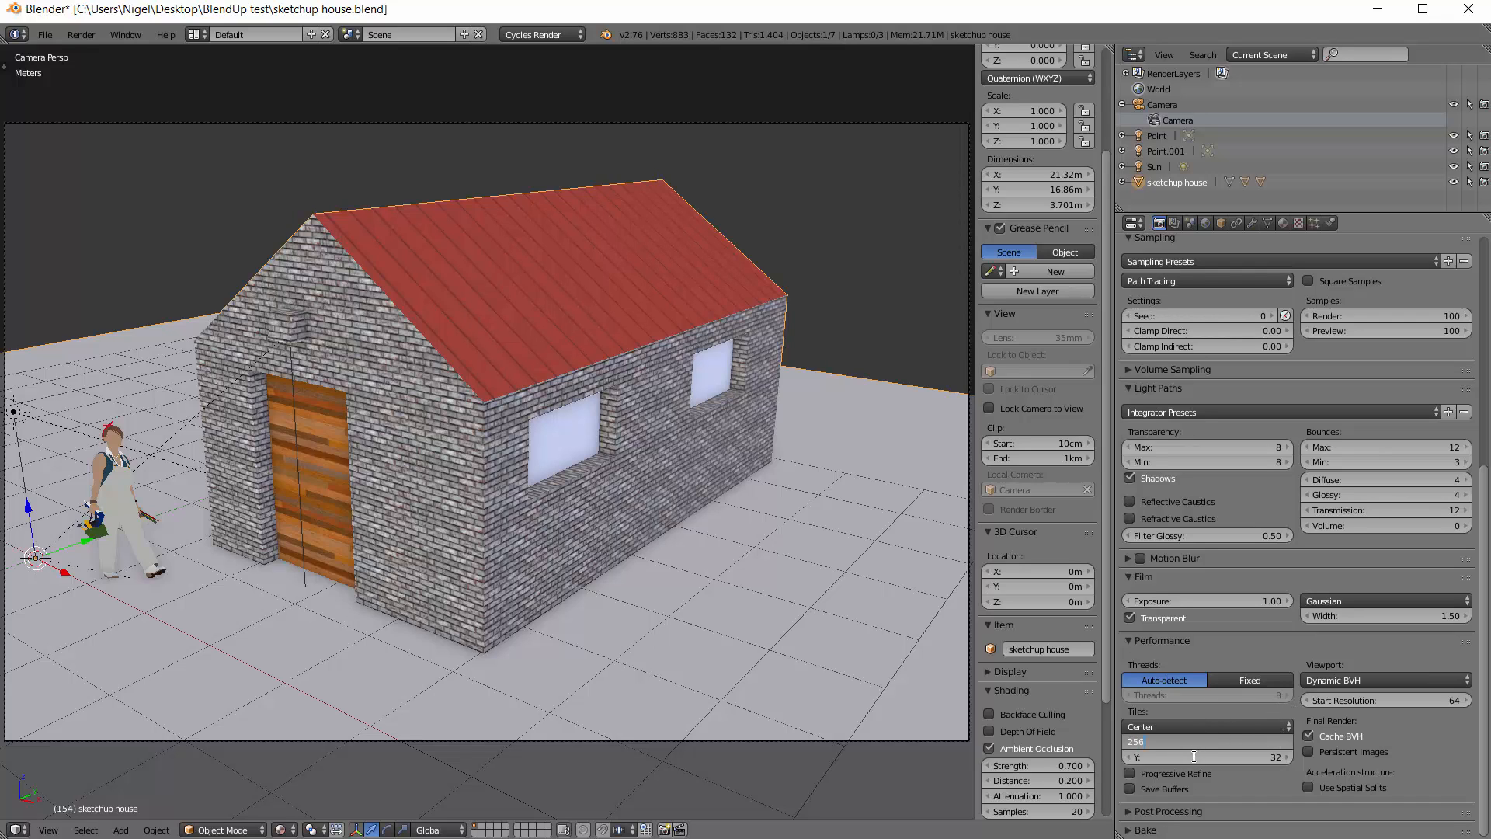
pyautogui.press('Return')
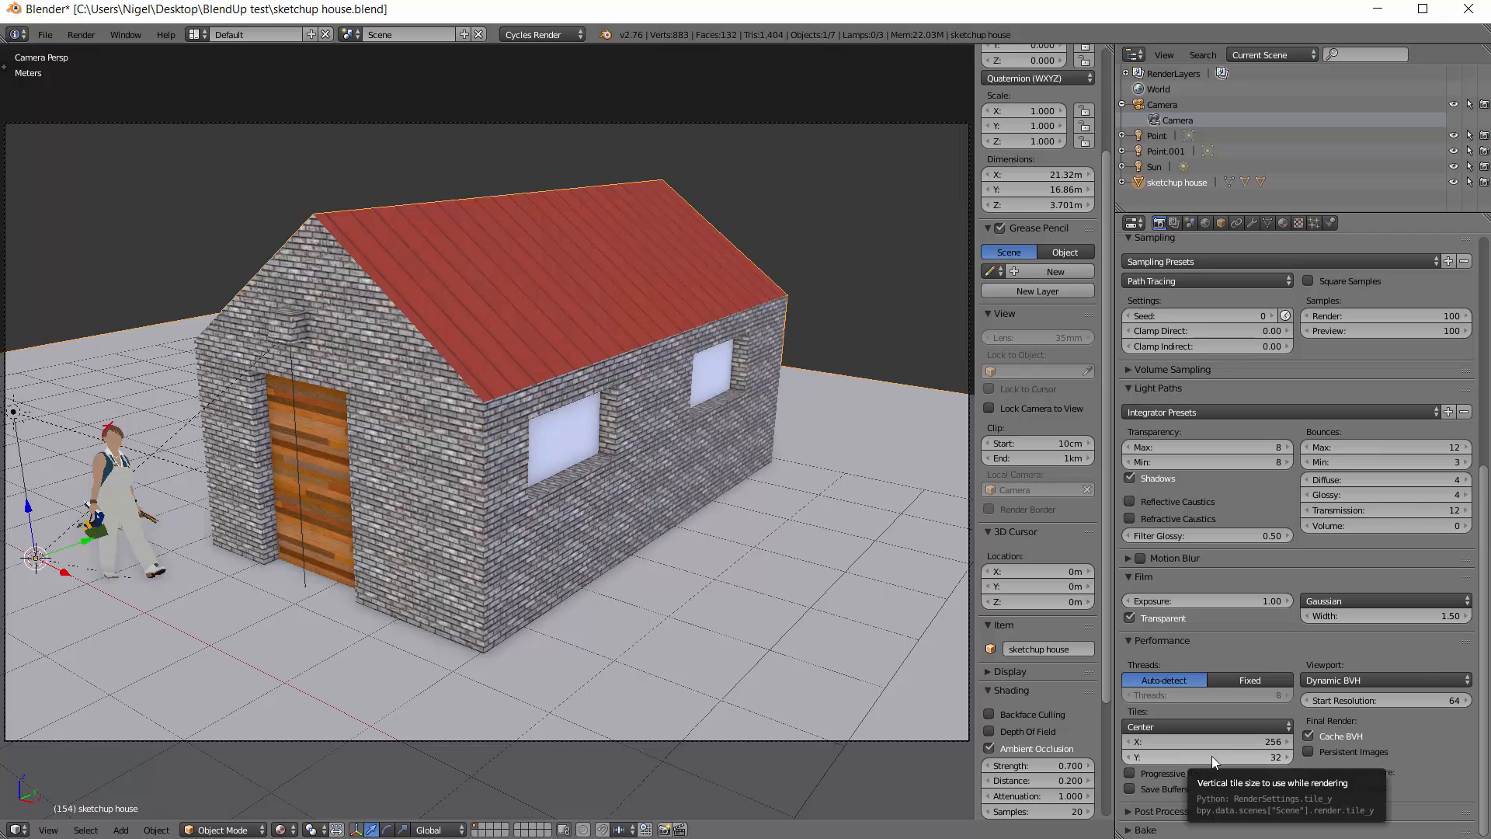
pyautogui.click(1274, 758)
pyautogui.write('256')
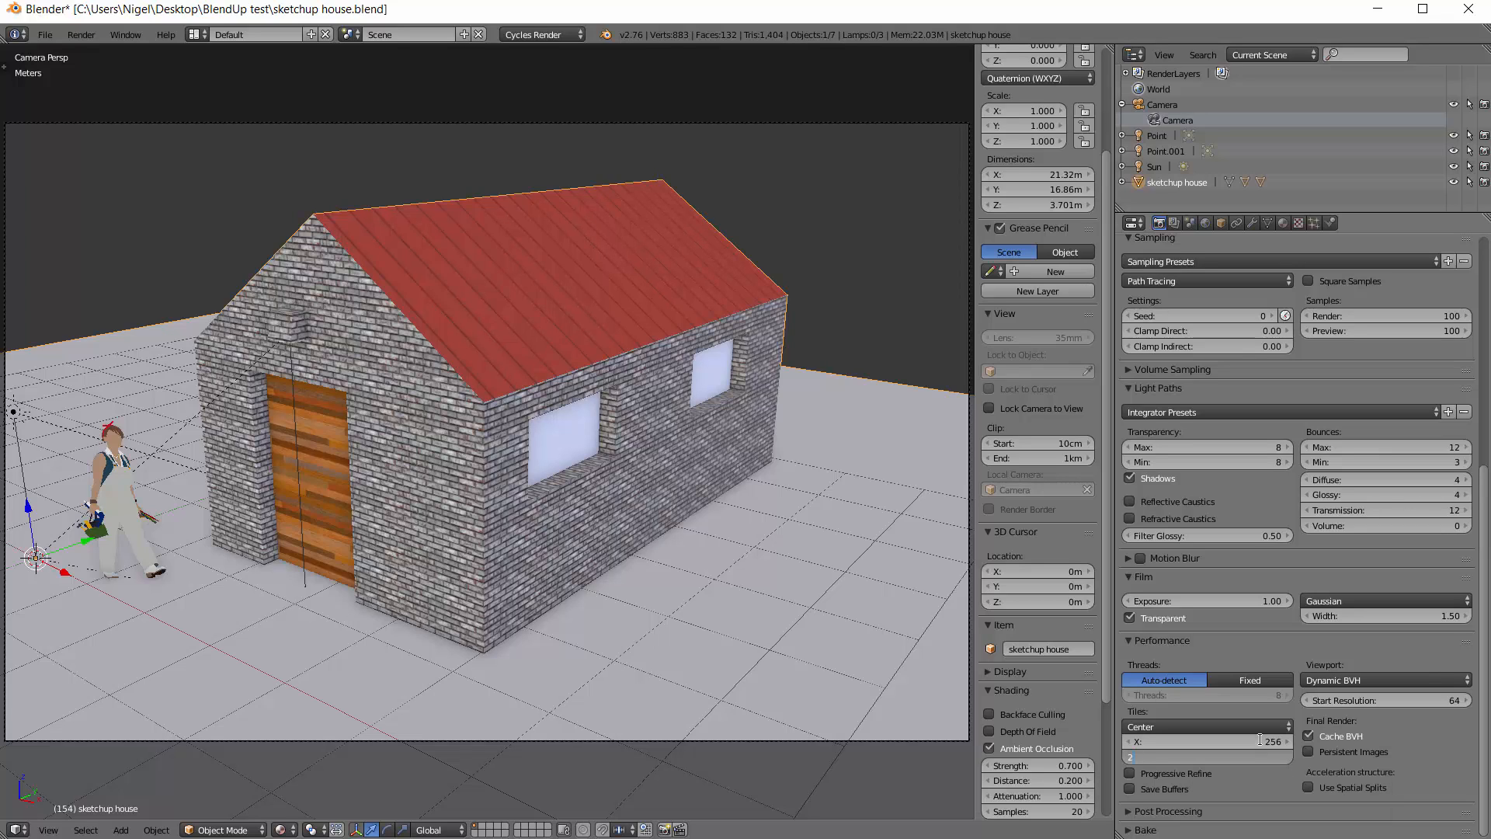
pyautogui.press('Return')
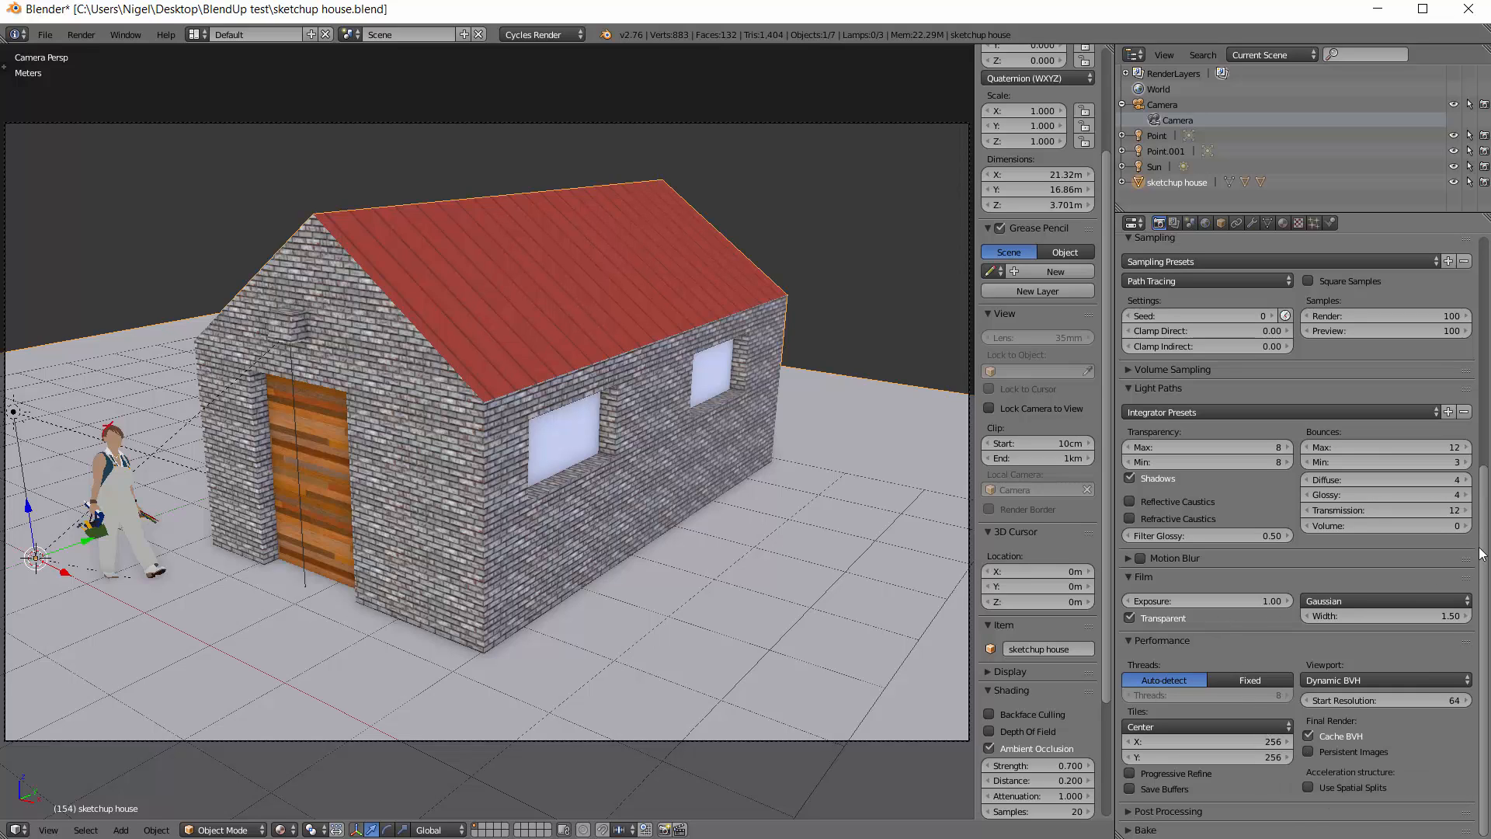
# - Render a still image of the house through the camera and view the whole result
pyautogui.moveTo(1483, 551); pyautogui.dragTo(1480, 295)
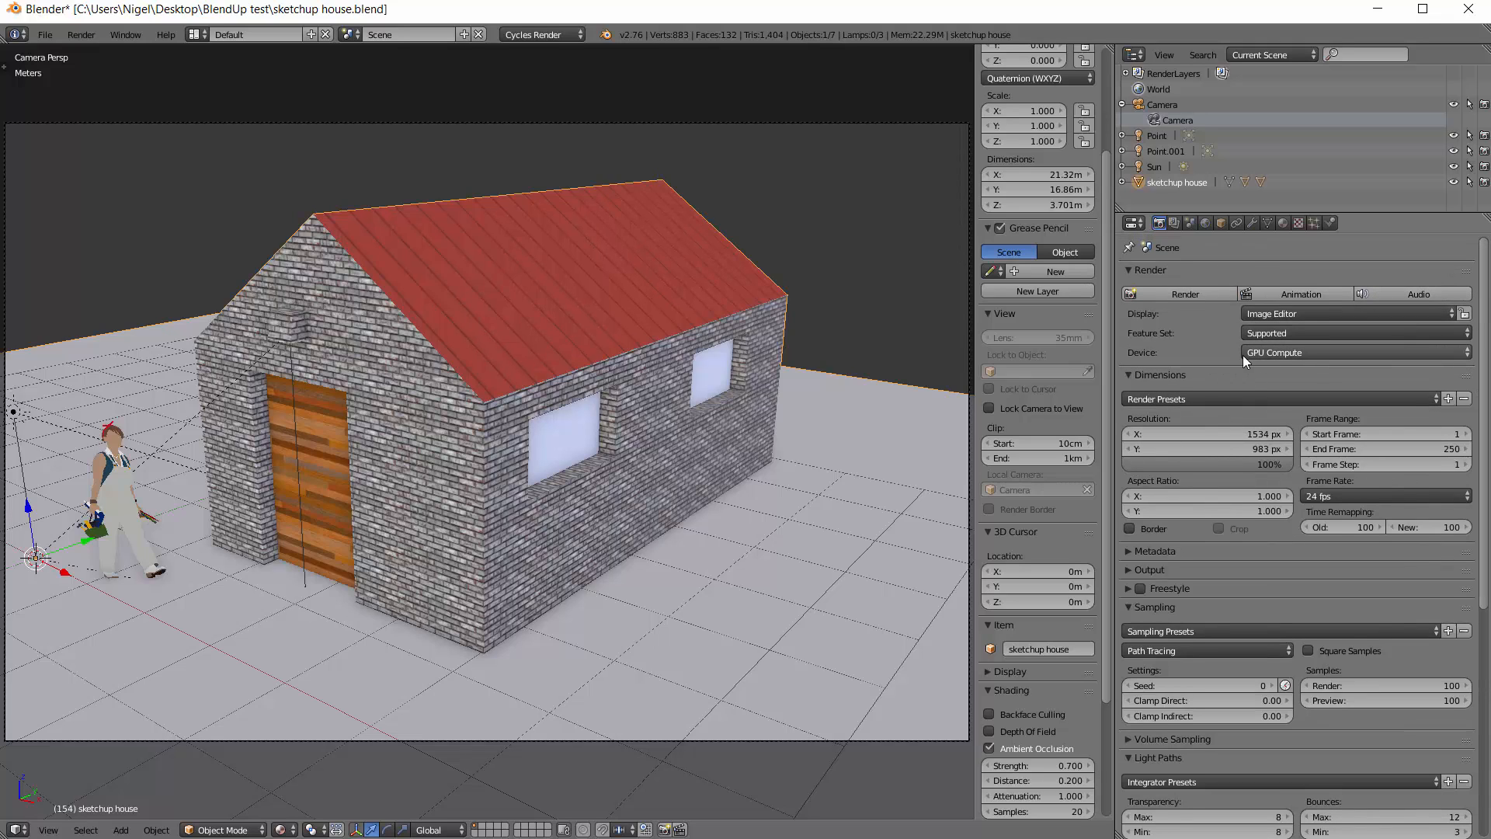
pyautogui.click(1177, 294)
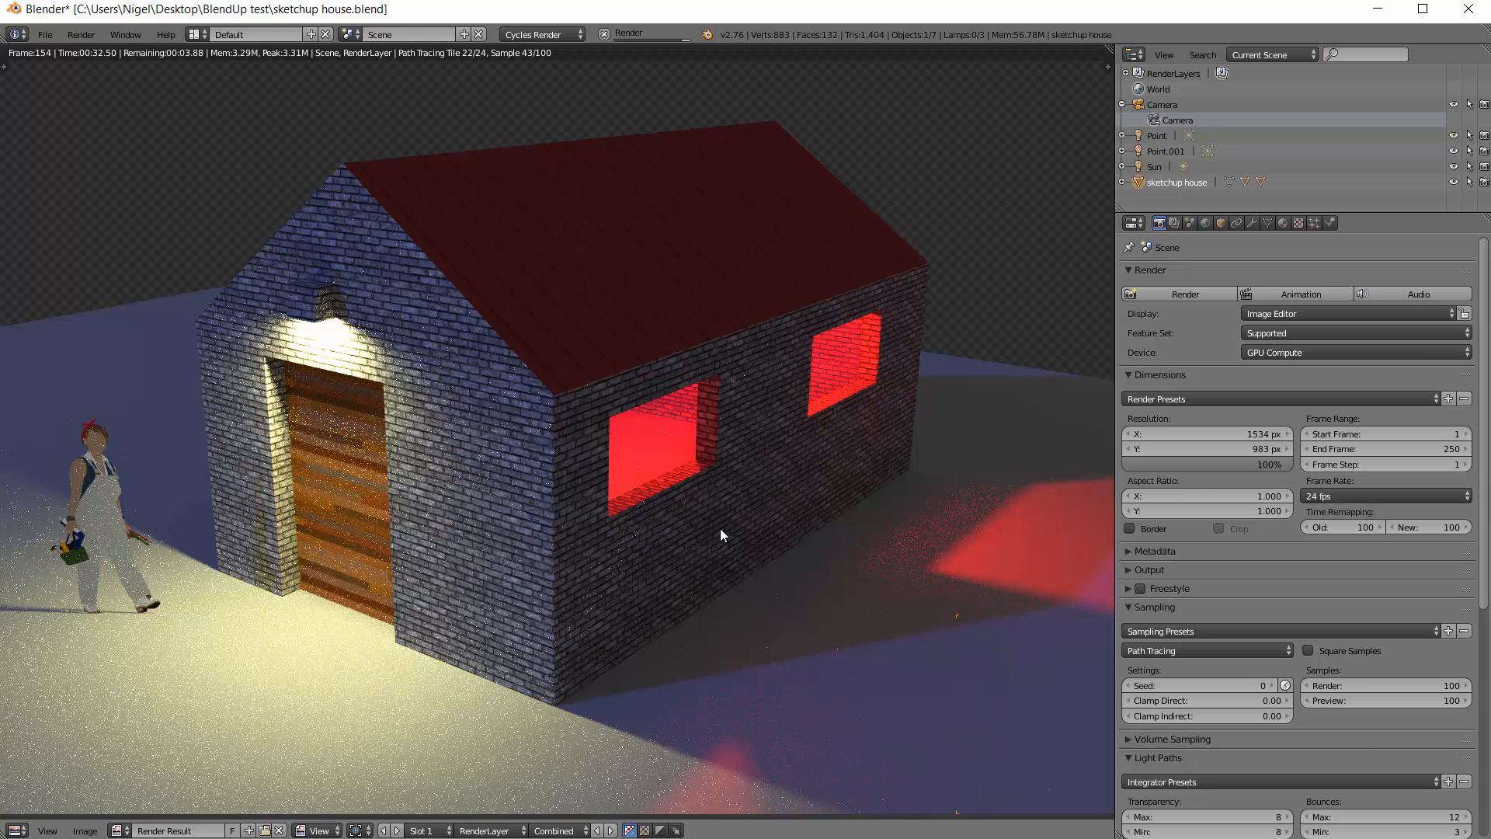
pyautogui.scroll(-1, 772, 532)
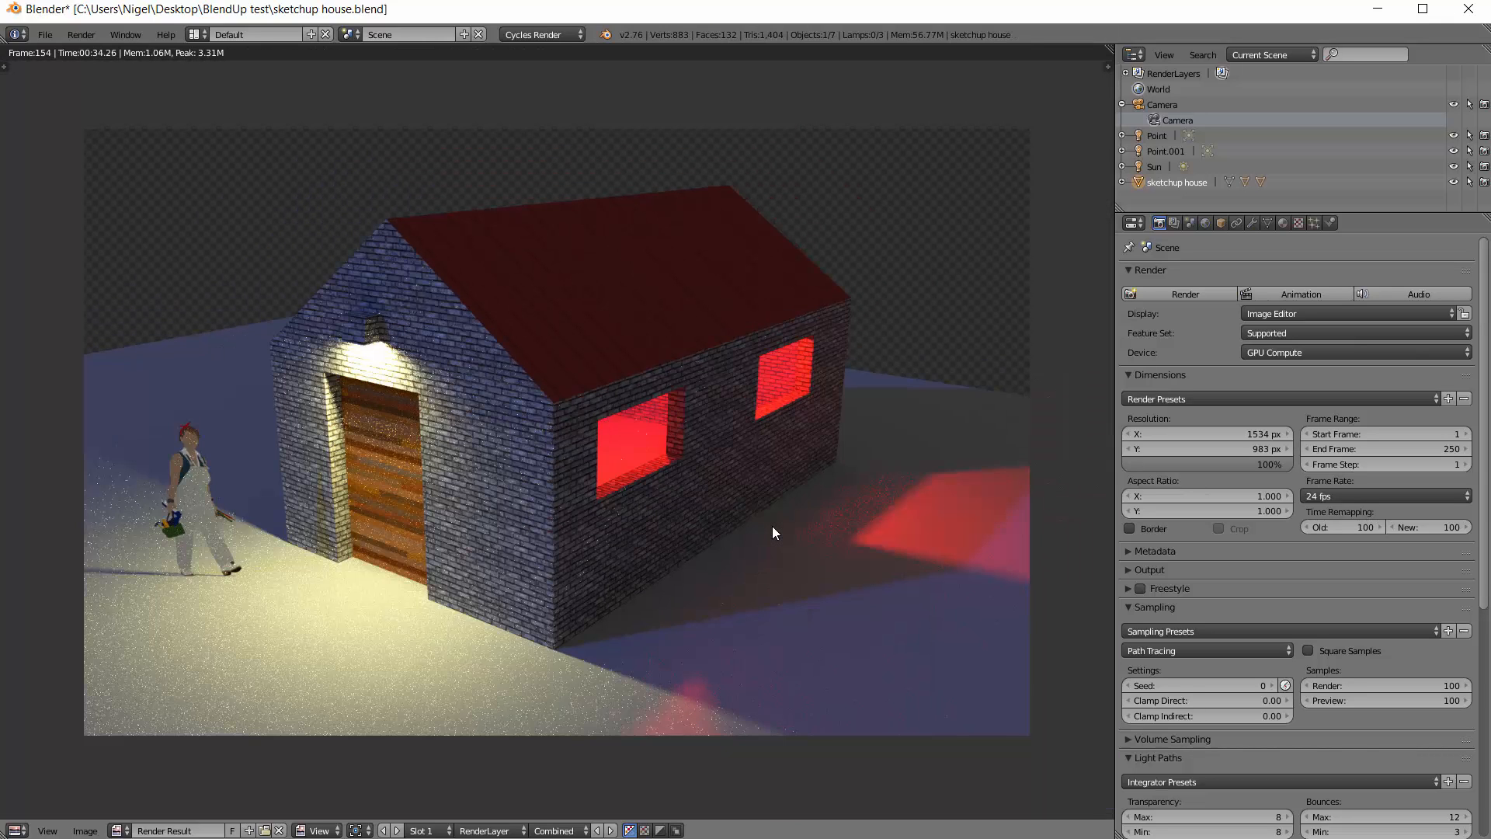